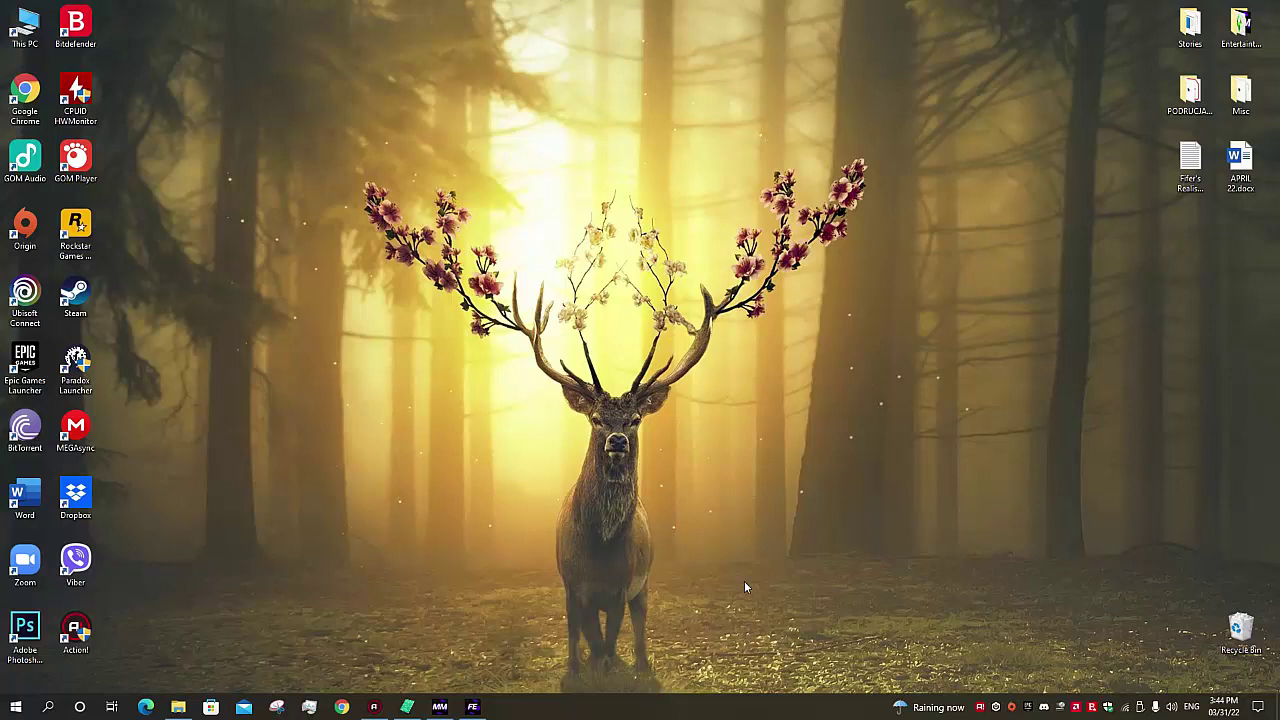
left_click(473, 707)
left_click(473, 707)
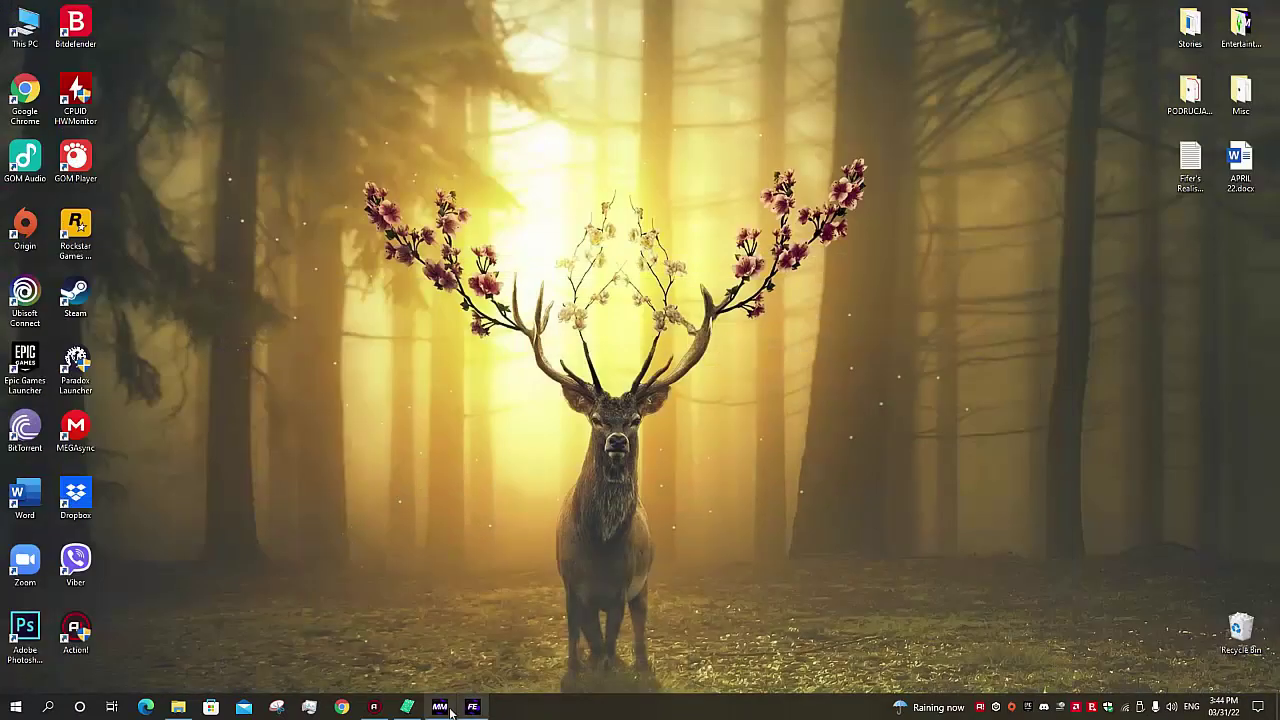
left_click(440, 707)
left_click(441, 708)
left_click(479, 707)
left_click(478, 707)
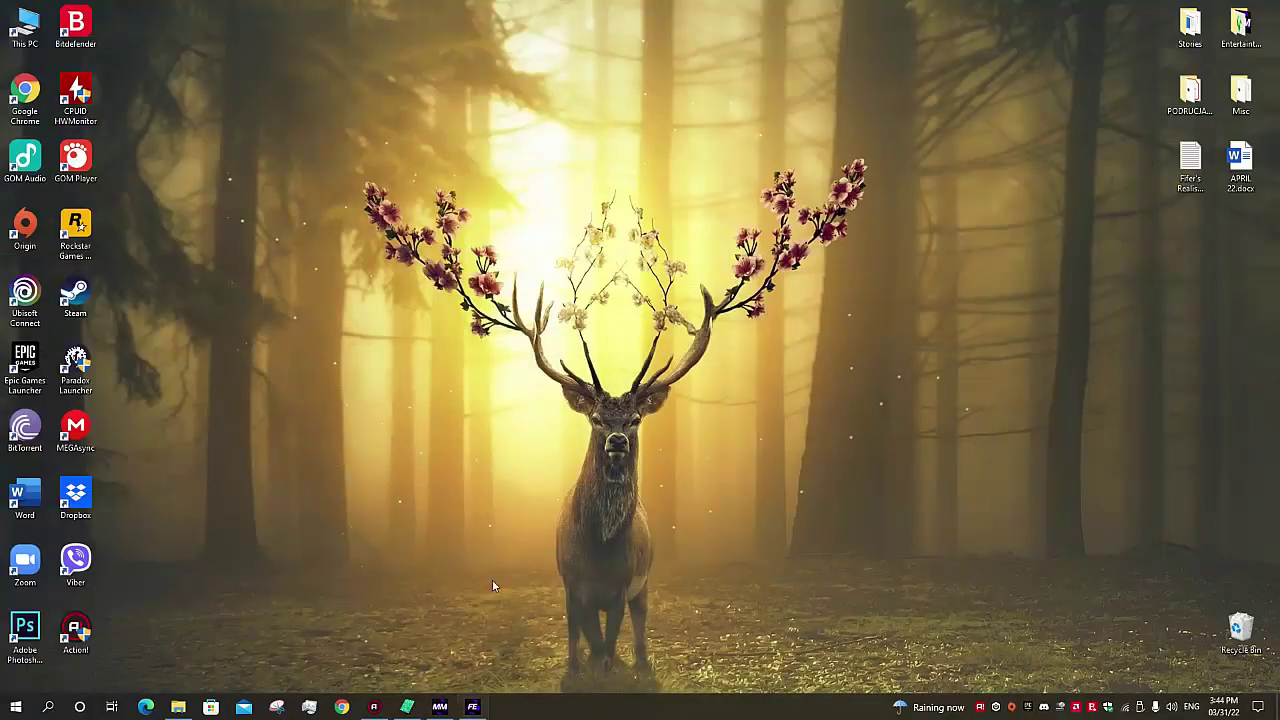
right_click(1044, 291)
left_click(1075, 352)
Switch to FIFA Editor Tool and expand the Content folder and its Character subfolder among the EBX files.
left_click(478, 707)
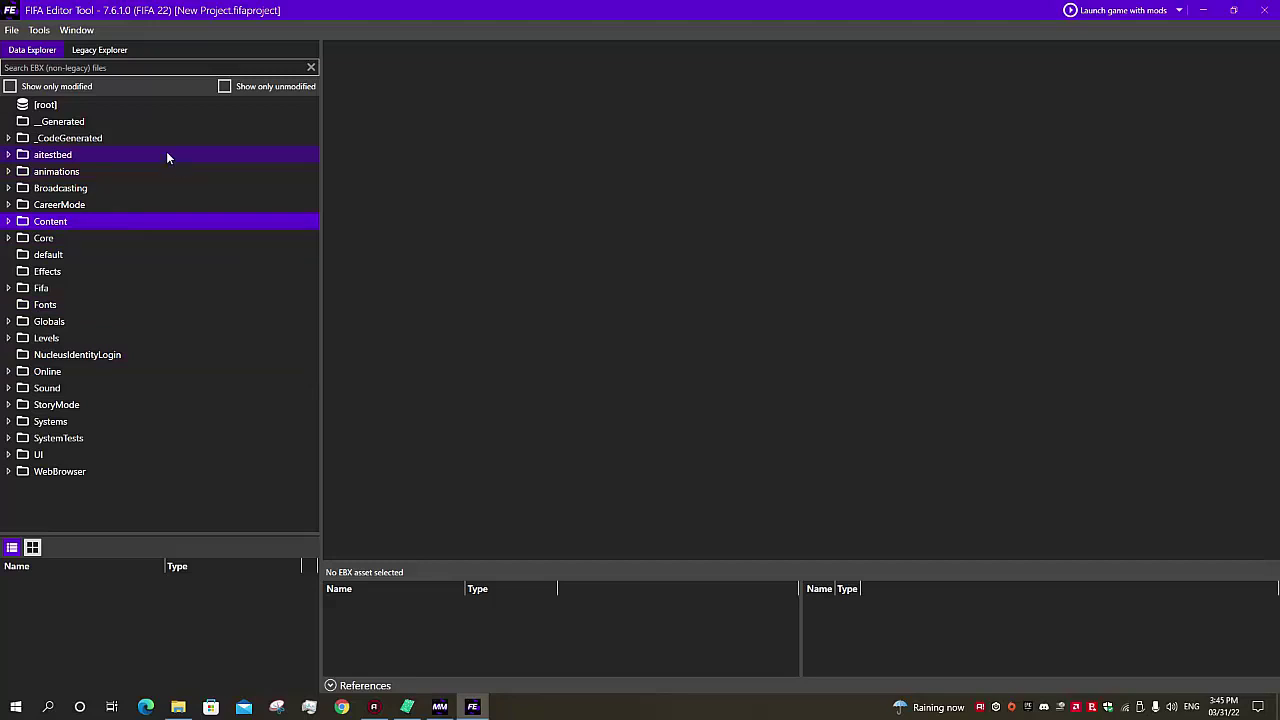
left_click(50, 67)
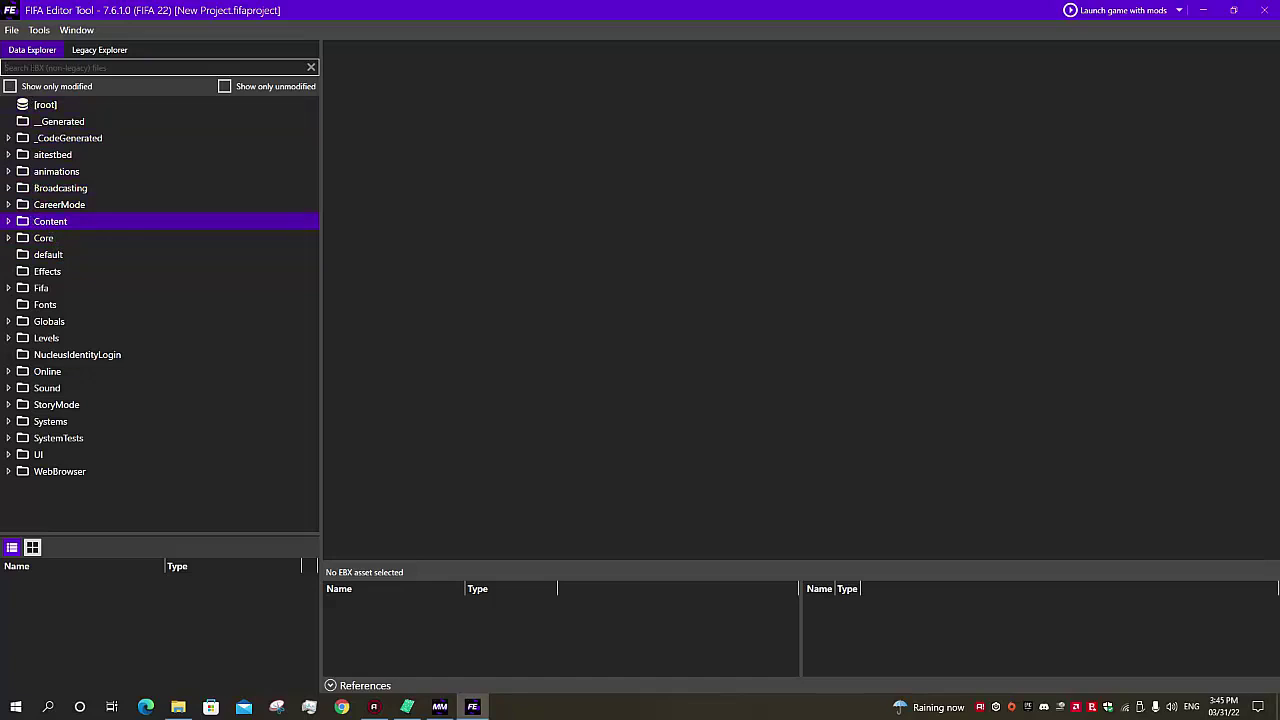
left_click(7, 222)
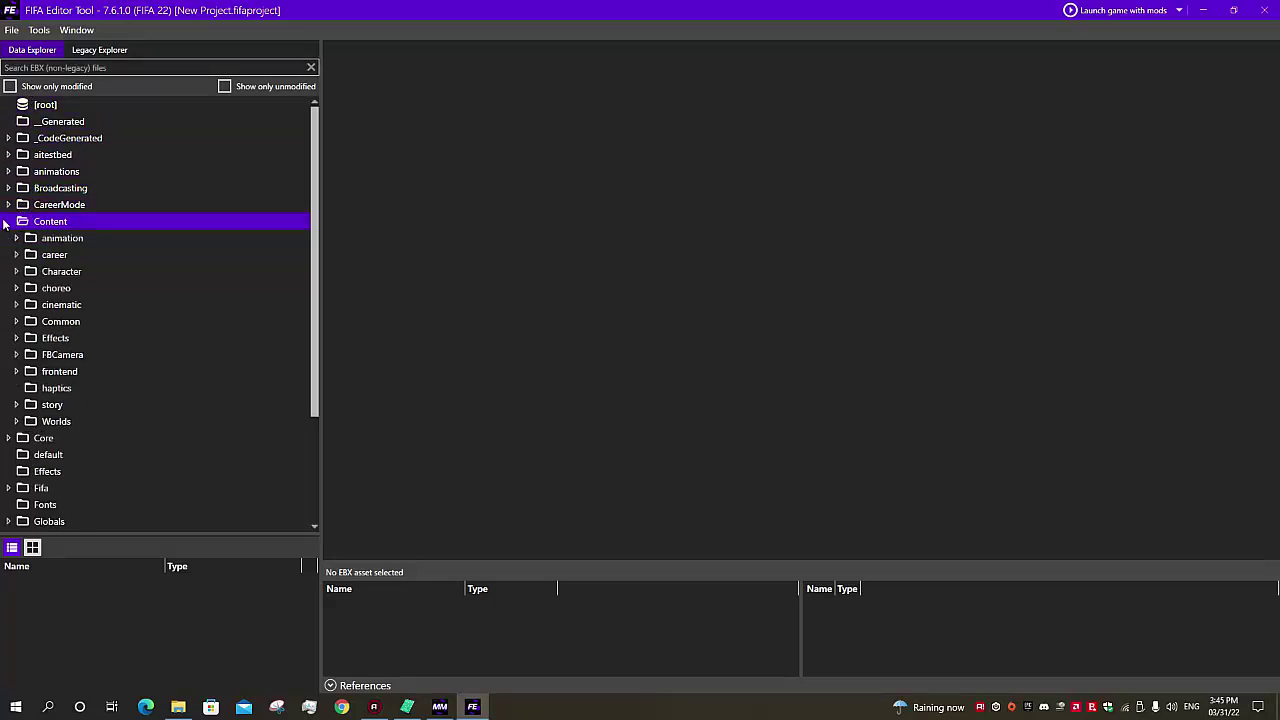
left_click(6, 222)
left_click(7, 222)
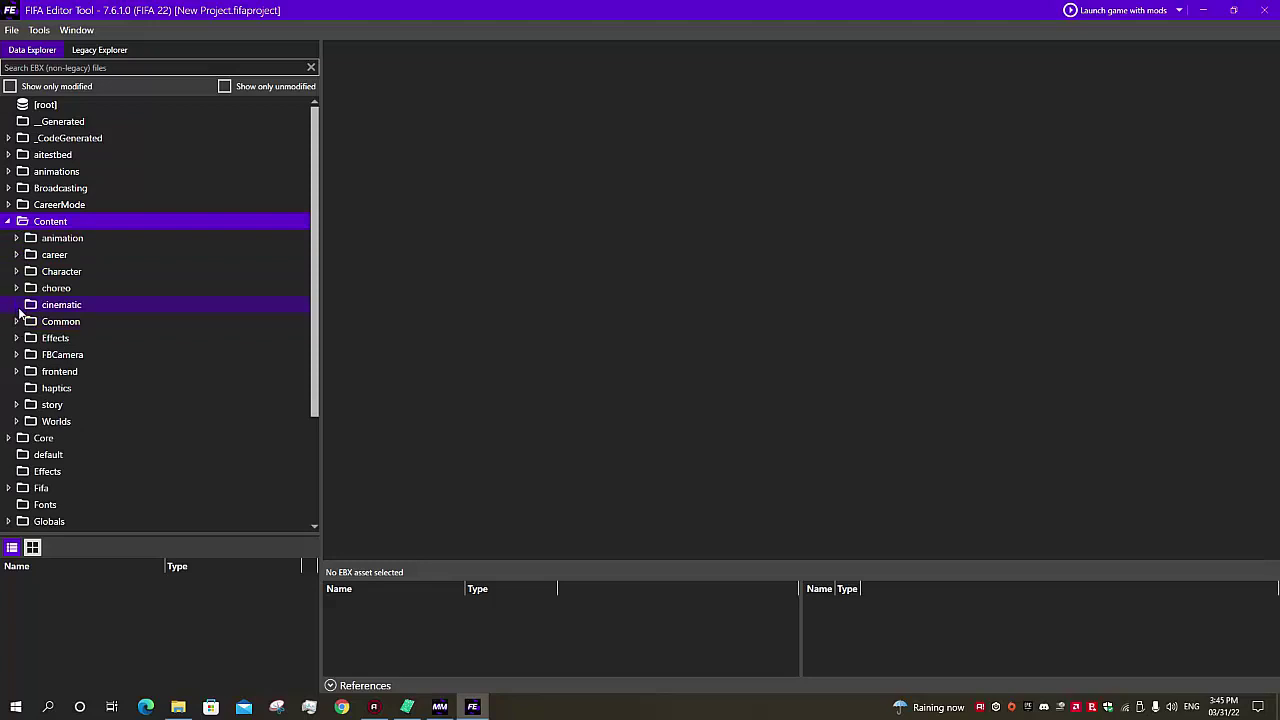
left_click(16, 273)
scroll(85, 400, "down", 3)
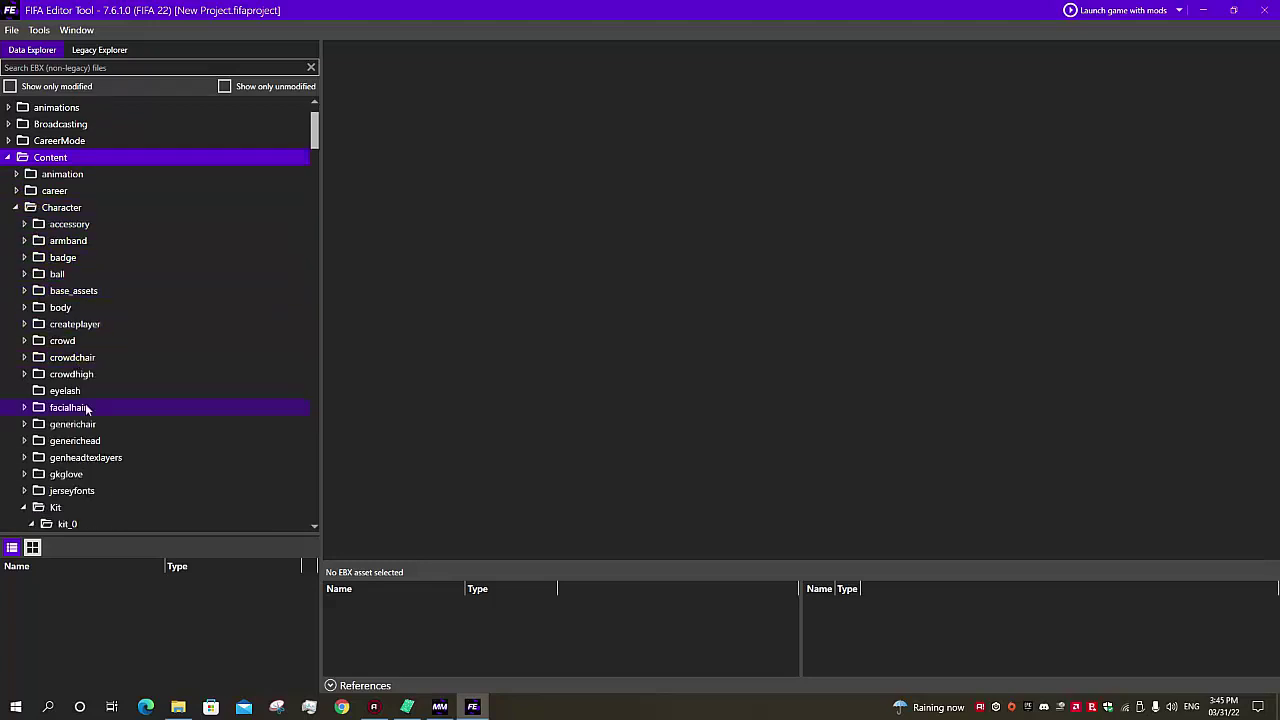
Open the home_0_0 folder of _default_0 inside Character's Kit/kit_0 folder.
left_click(83, 462)
scroll(40, 415, "down", 1)
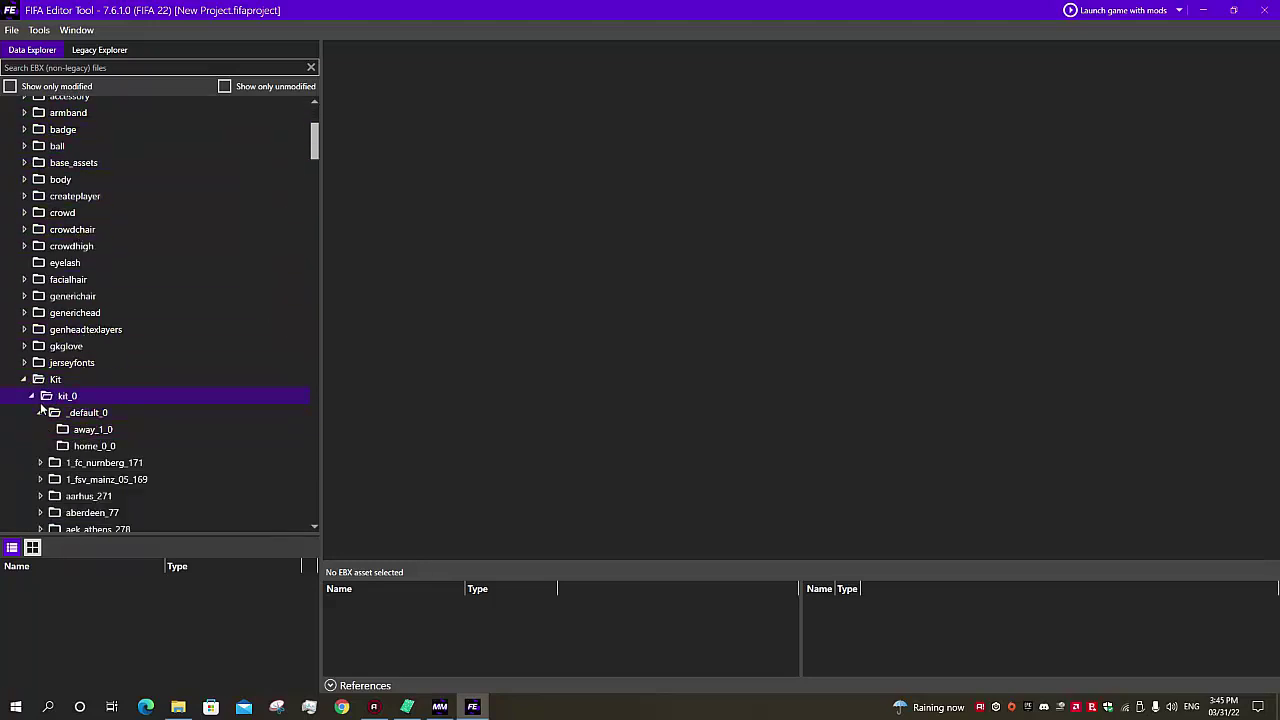
scroll(43, 406, "down", 2)
left_click(40, 349)
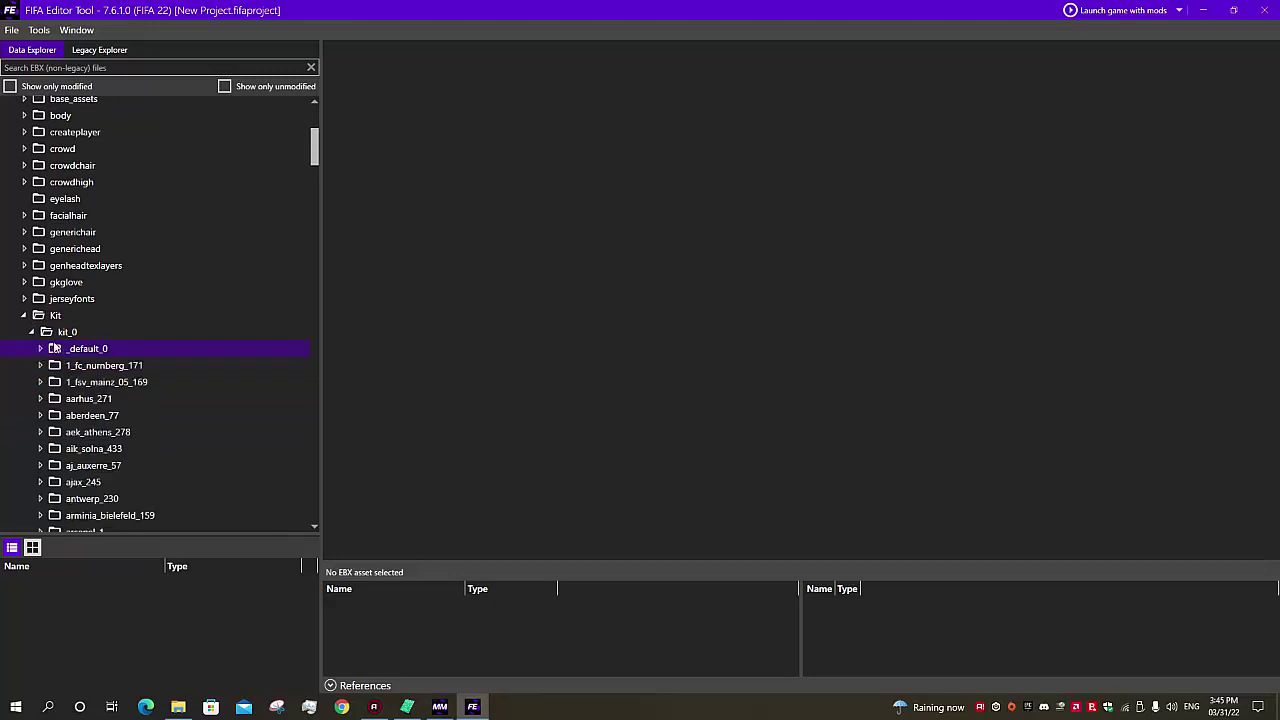
left_click(40, 350)
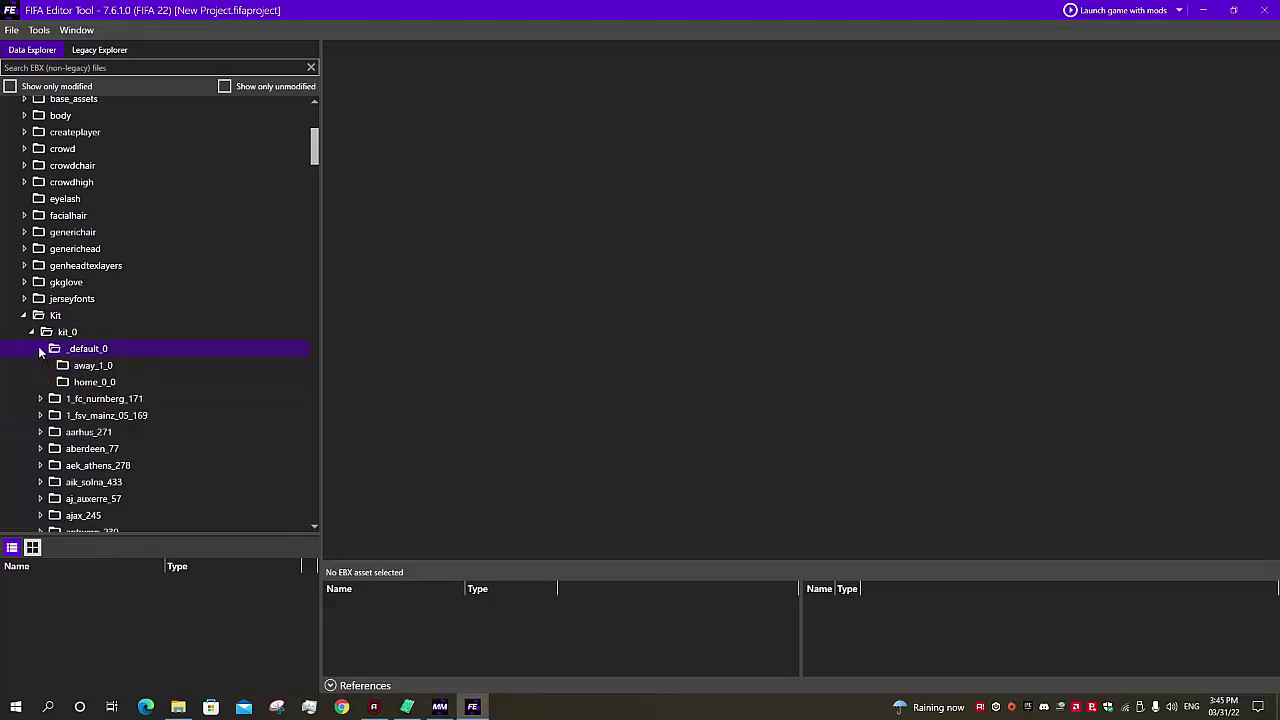
left_click(89, 386)
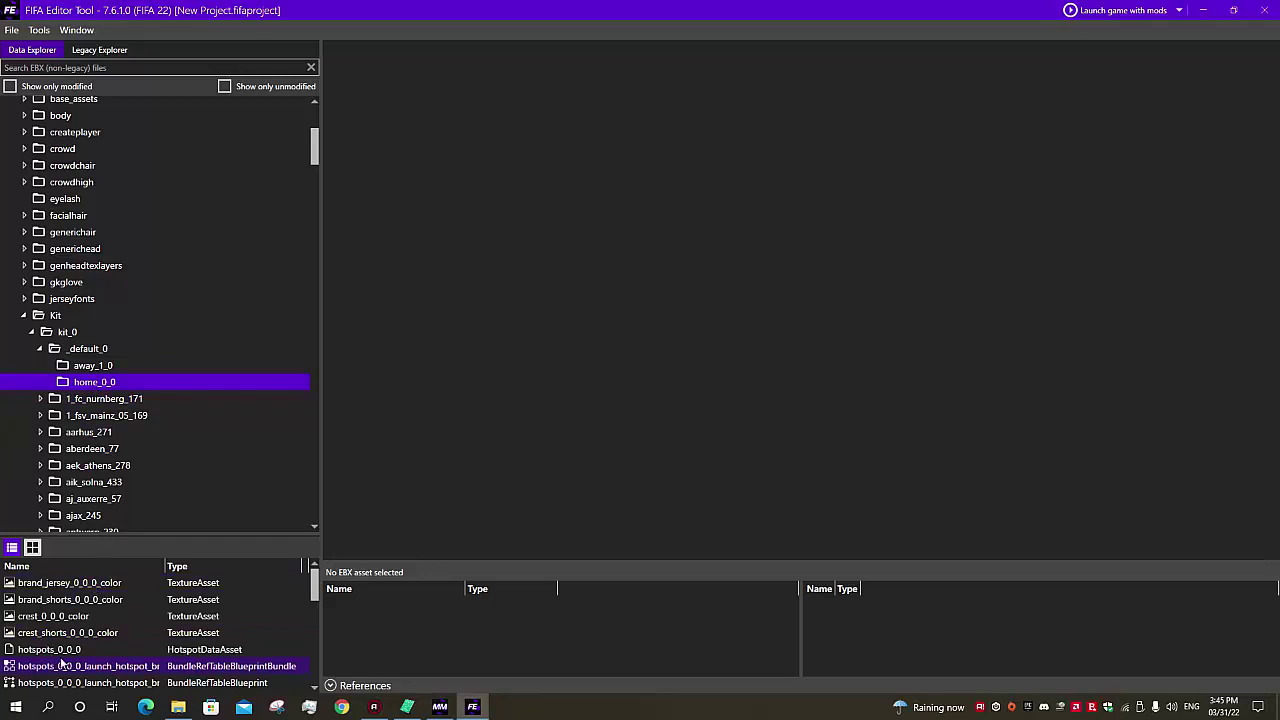
Look through the home_0_0 assets and view the brand_jersey_0_0_0_color texture.
scroll(100, 592, "down", 10)
scroll(88, 650, "down", 2)
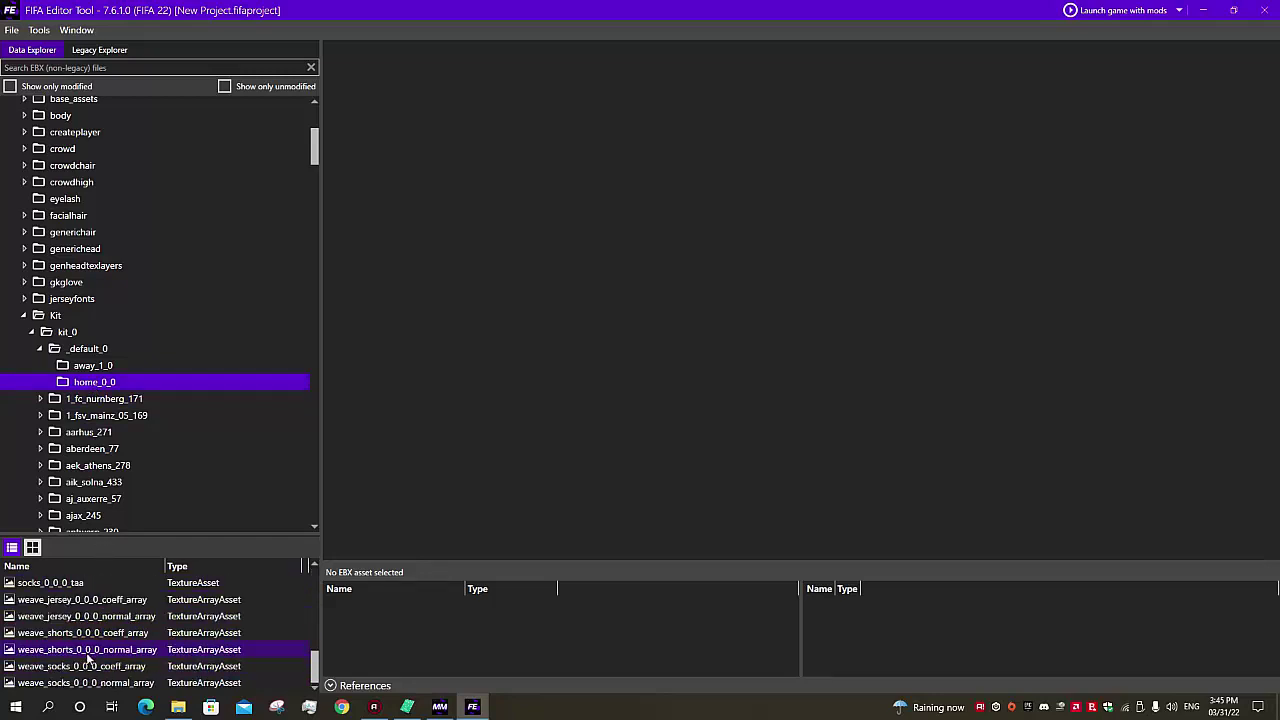
scroll(88, 652, "up", 10)
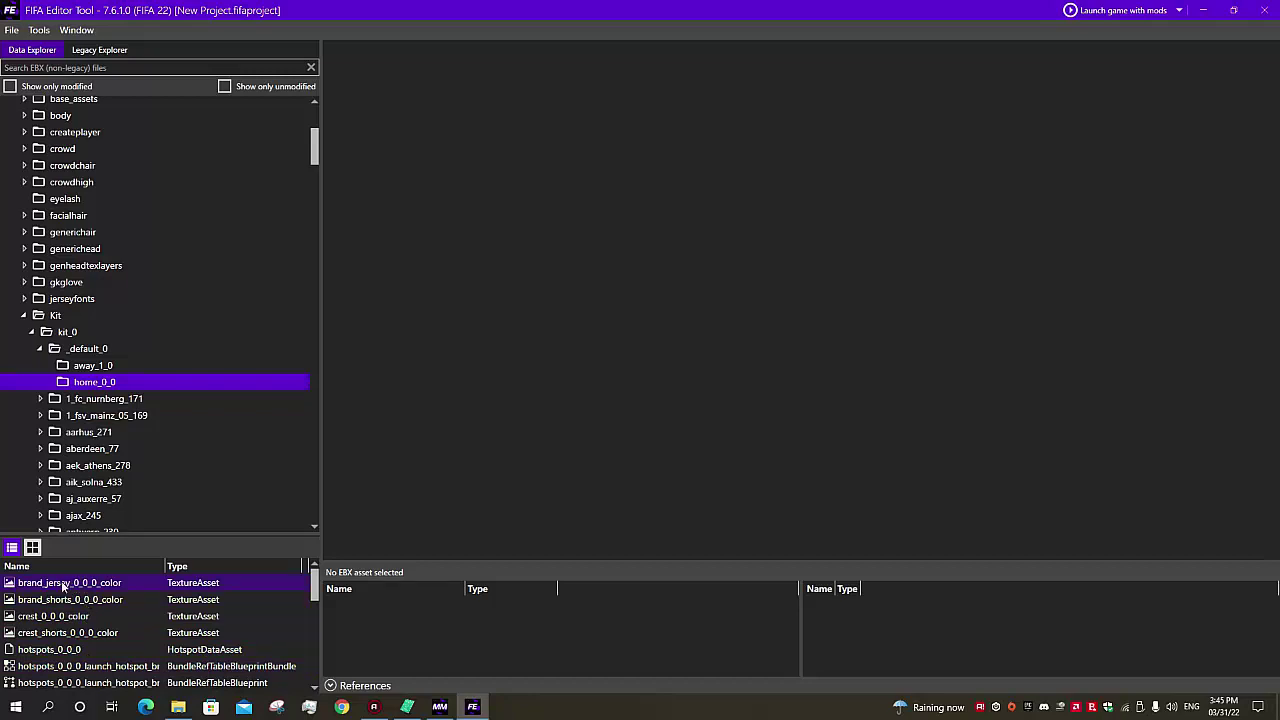
double_click(64, 584)
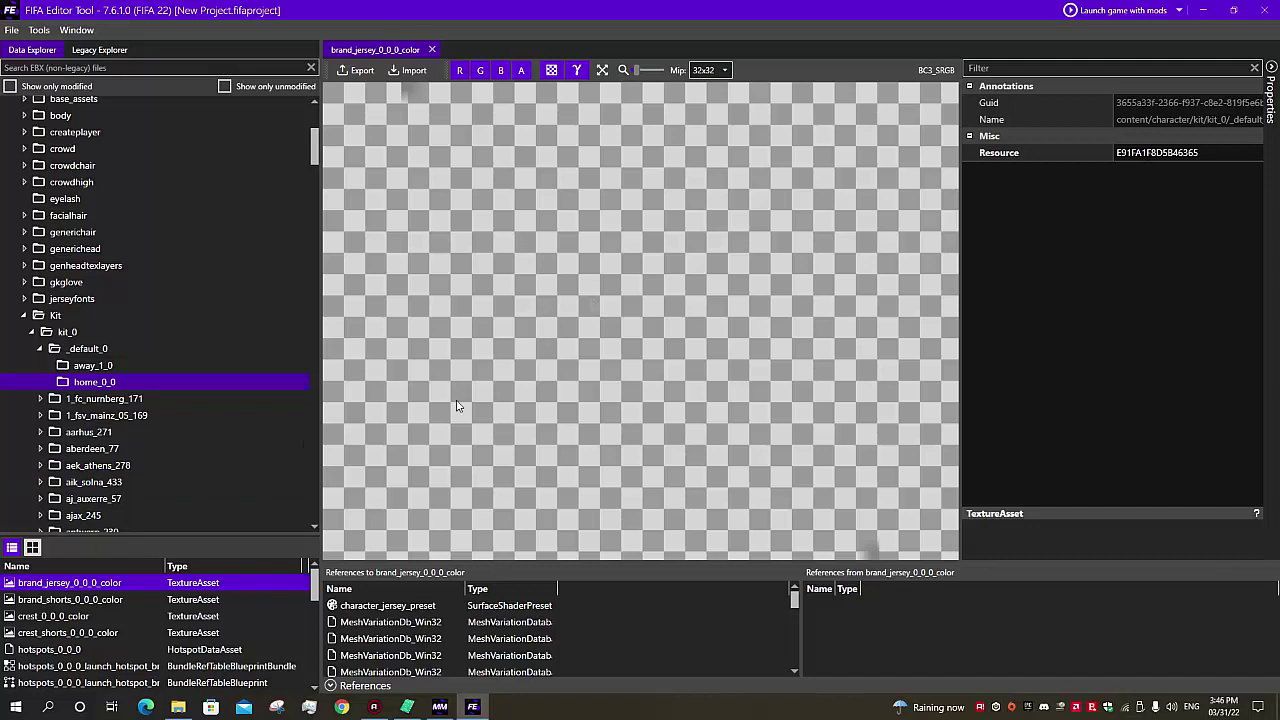
Open the crest_0_0_0_color texture and start a texture import from the Home folder of Barcelona 2024-25 Custom.
left_click(54, 618)
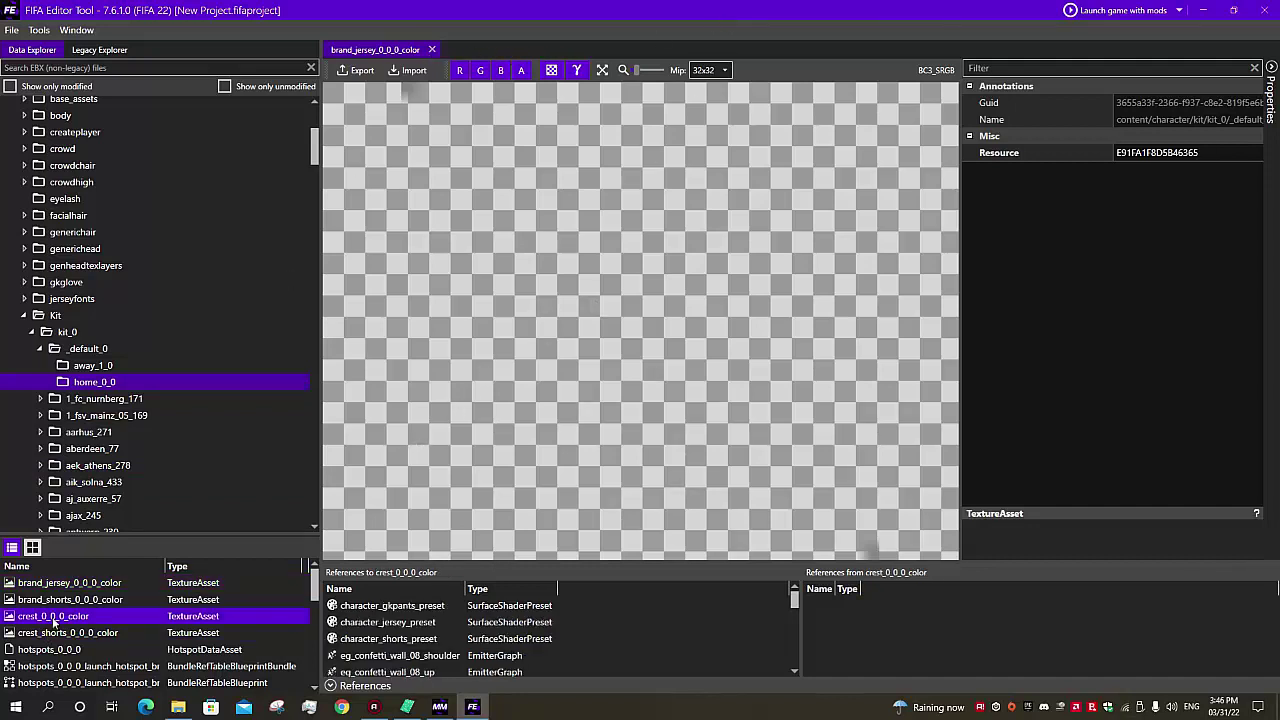
double_click(54, 618)
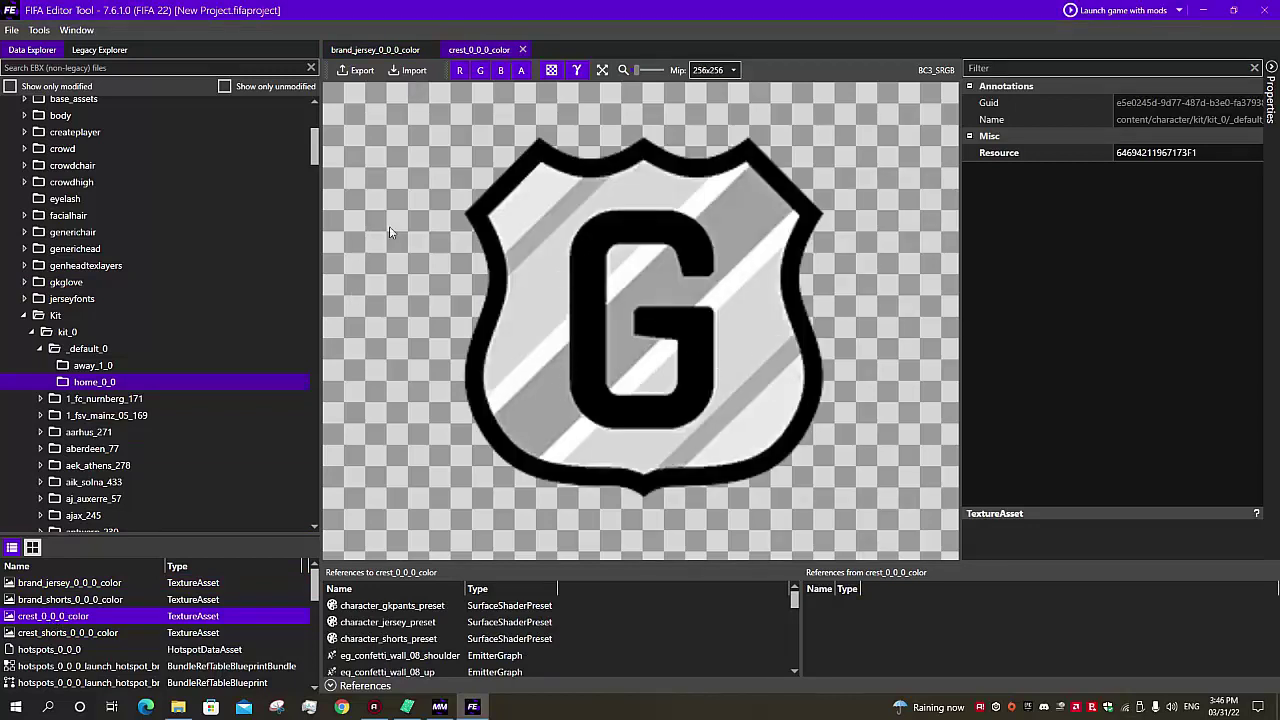
left_click(410, 75)
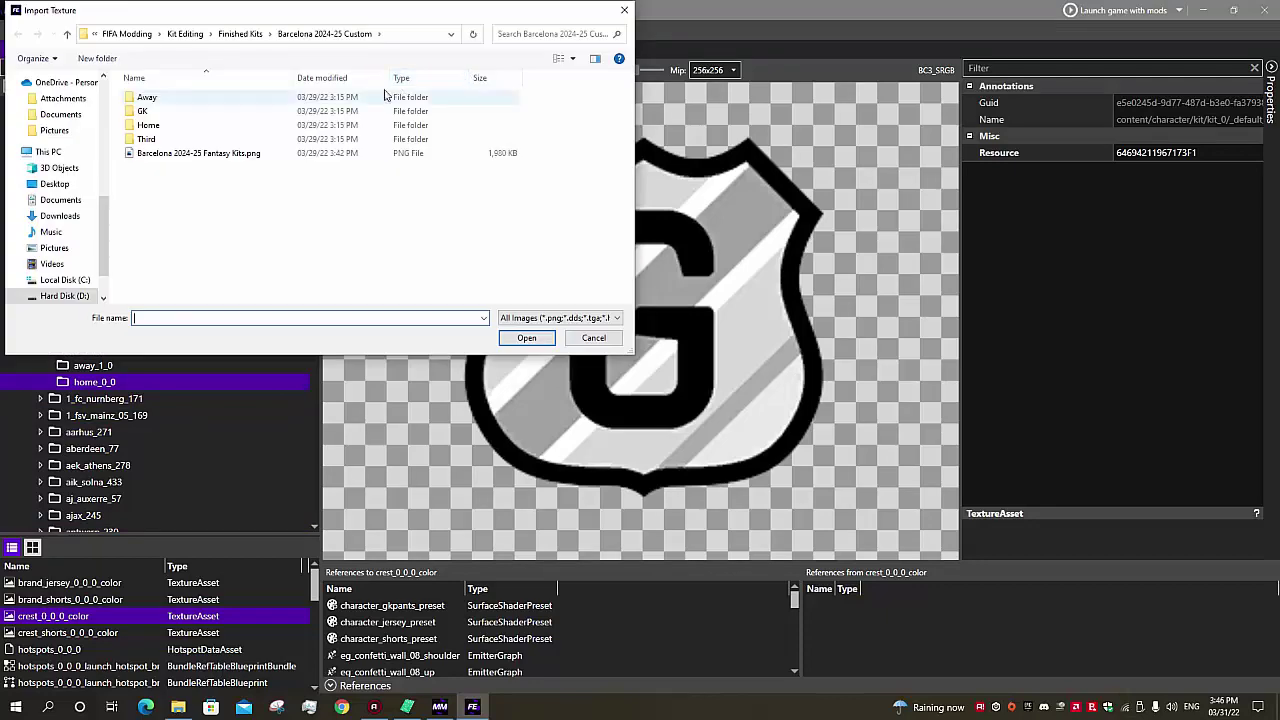
left_click_drag(329, 11, 692, 145)
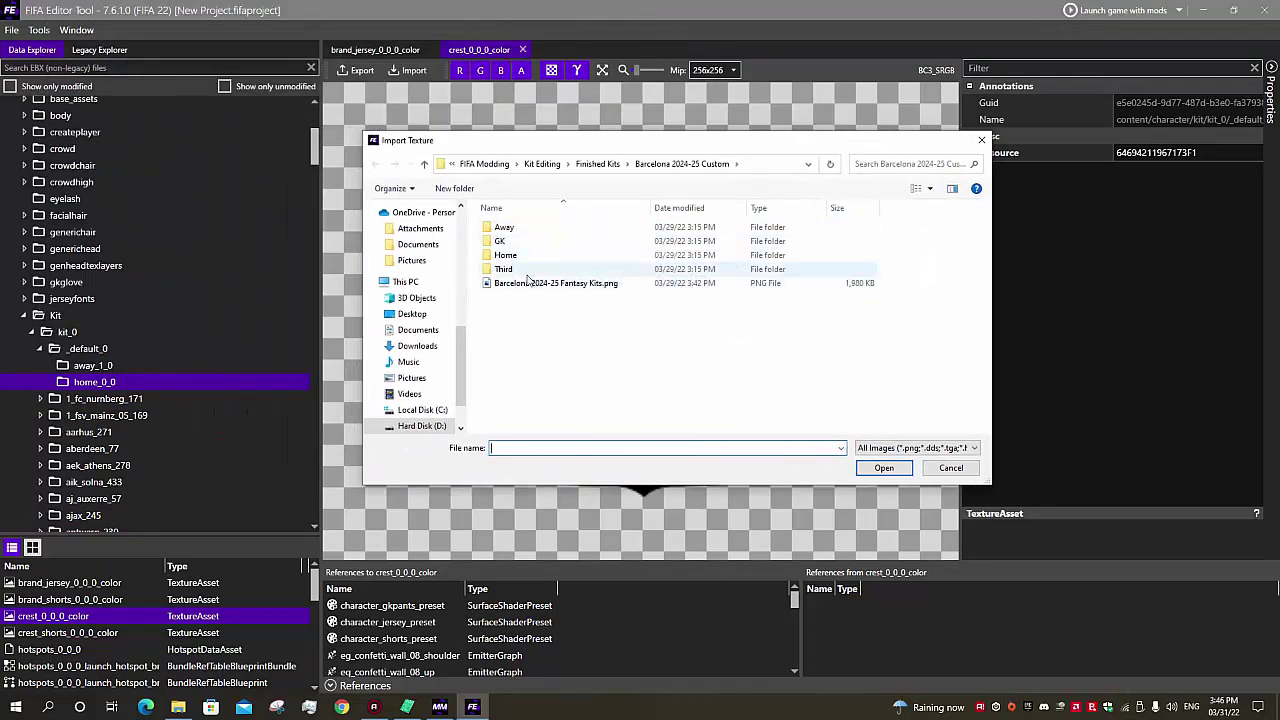
double_click(505, 255)
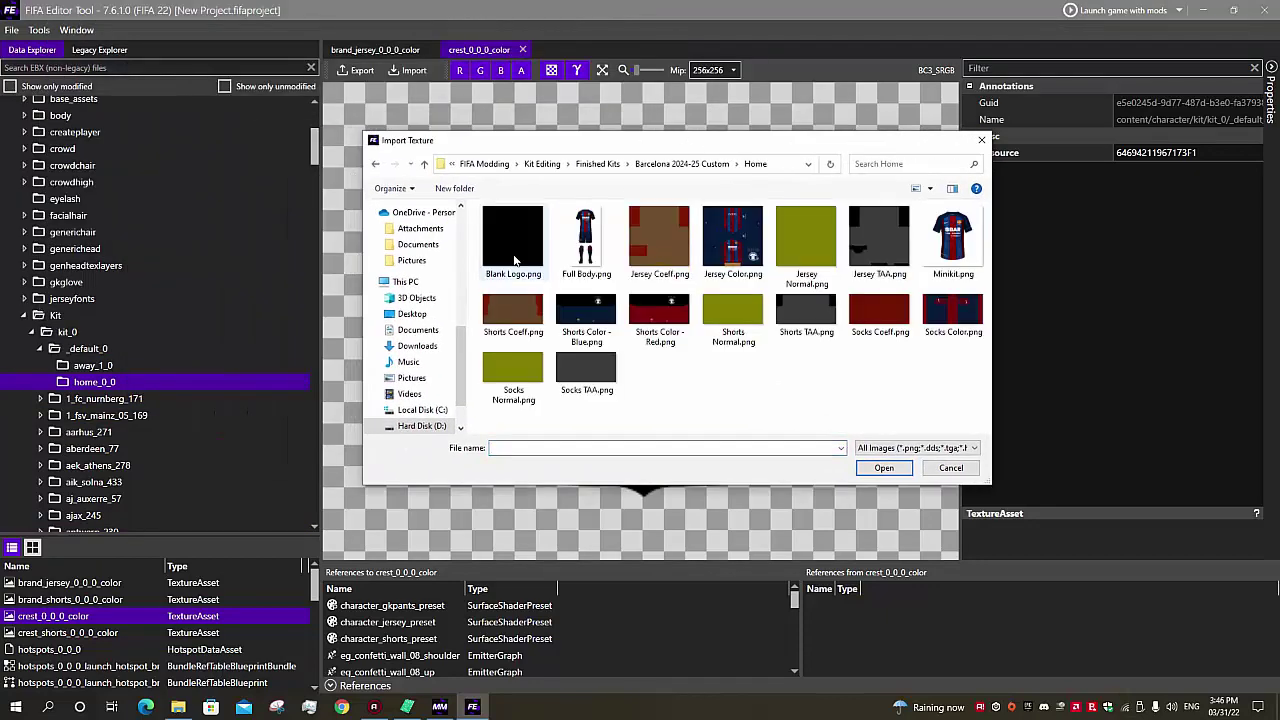
left_click_drag(663, 141, 863, 136)
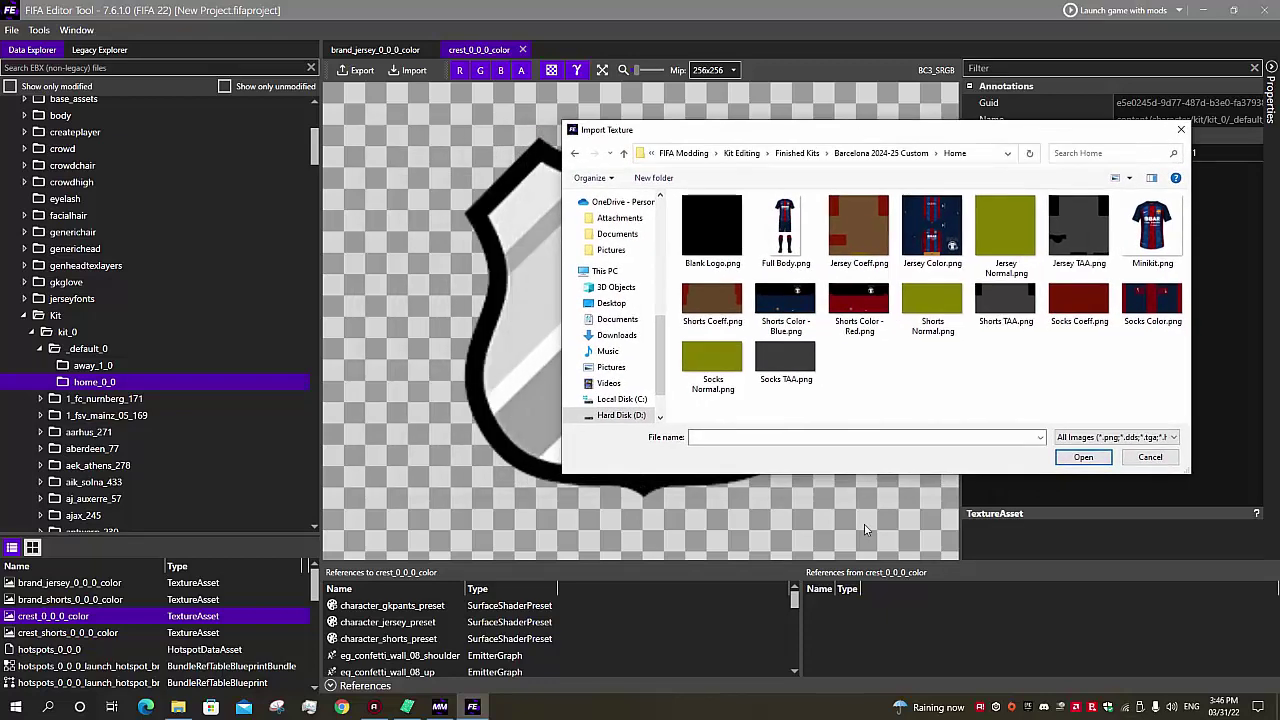
left_click_drag(880, 474, 881, 497)
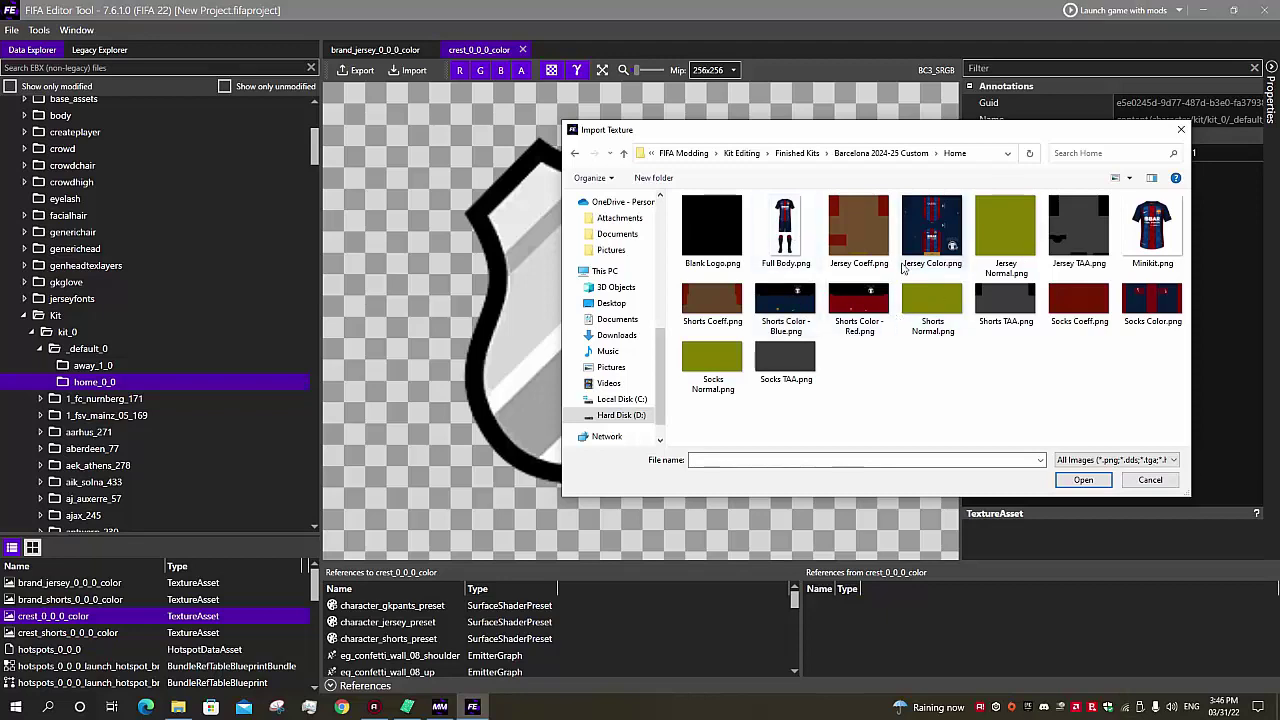
Import Jersey Color.png into the crest_0_0_0_color texture.
left_click(852, 305)
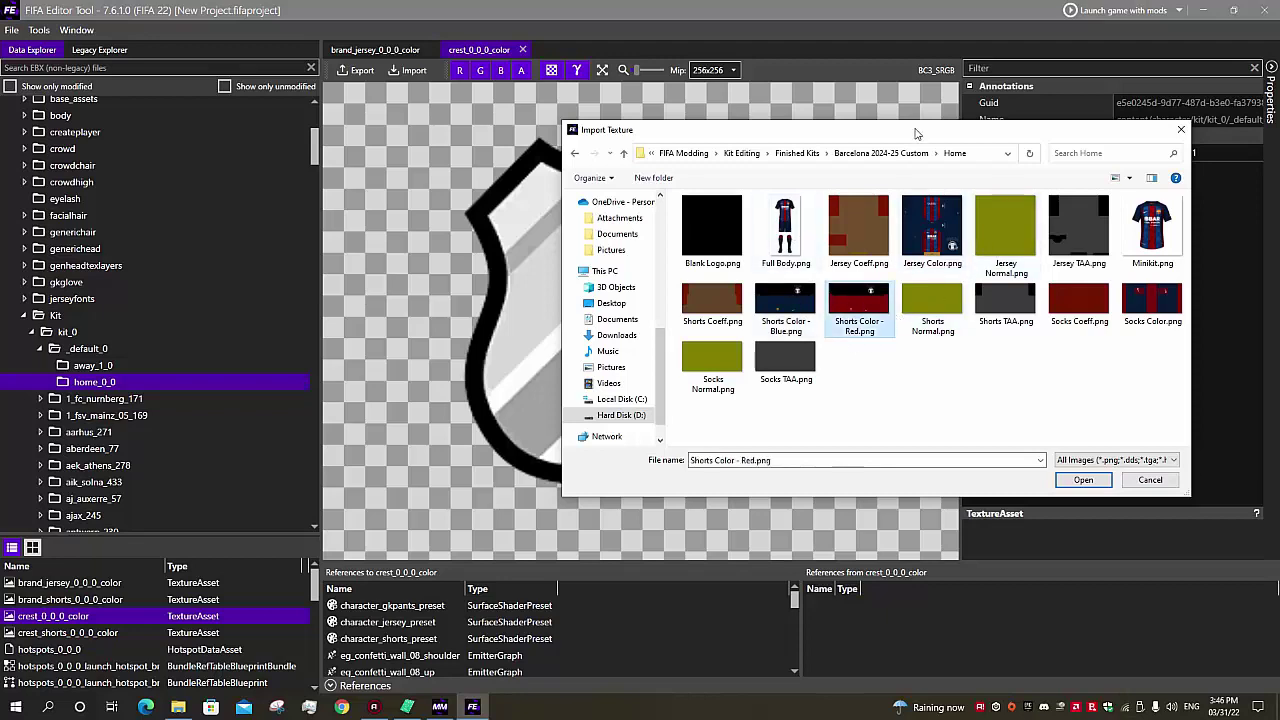
left_click_drag(903, 135, 853, 141)
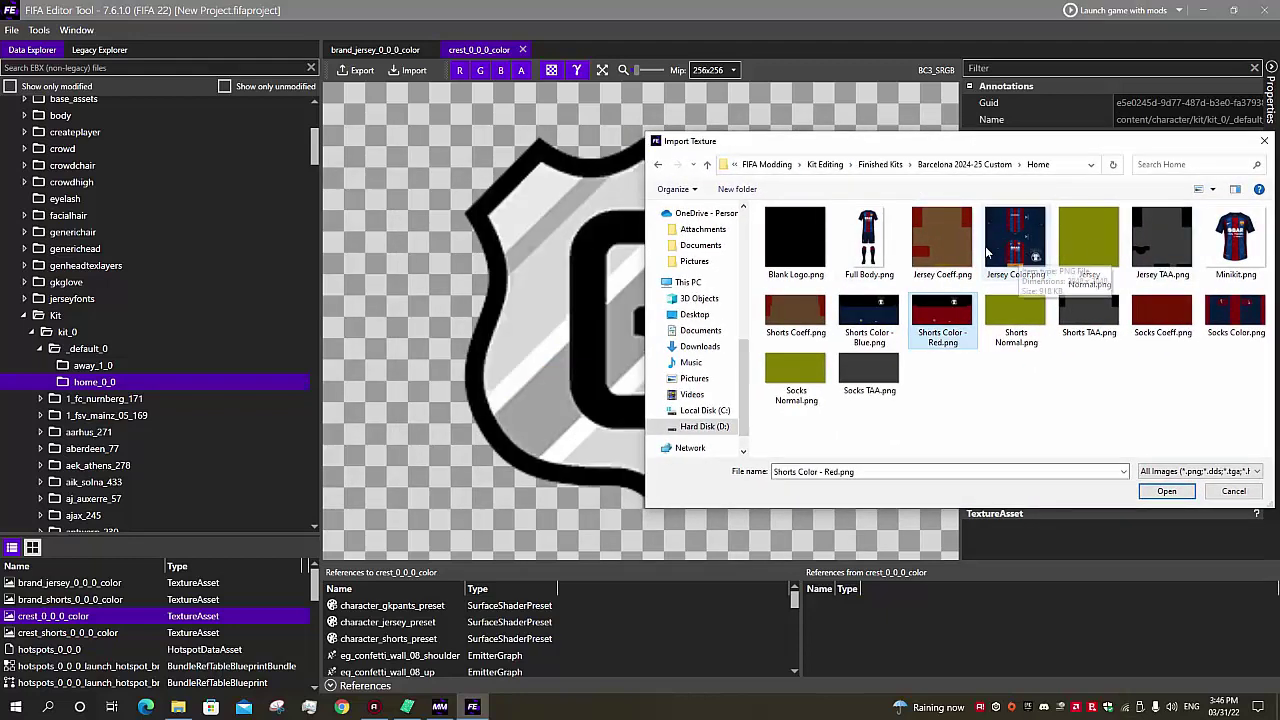
double_click(1022, 250)
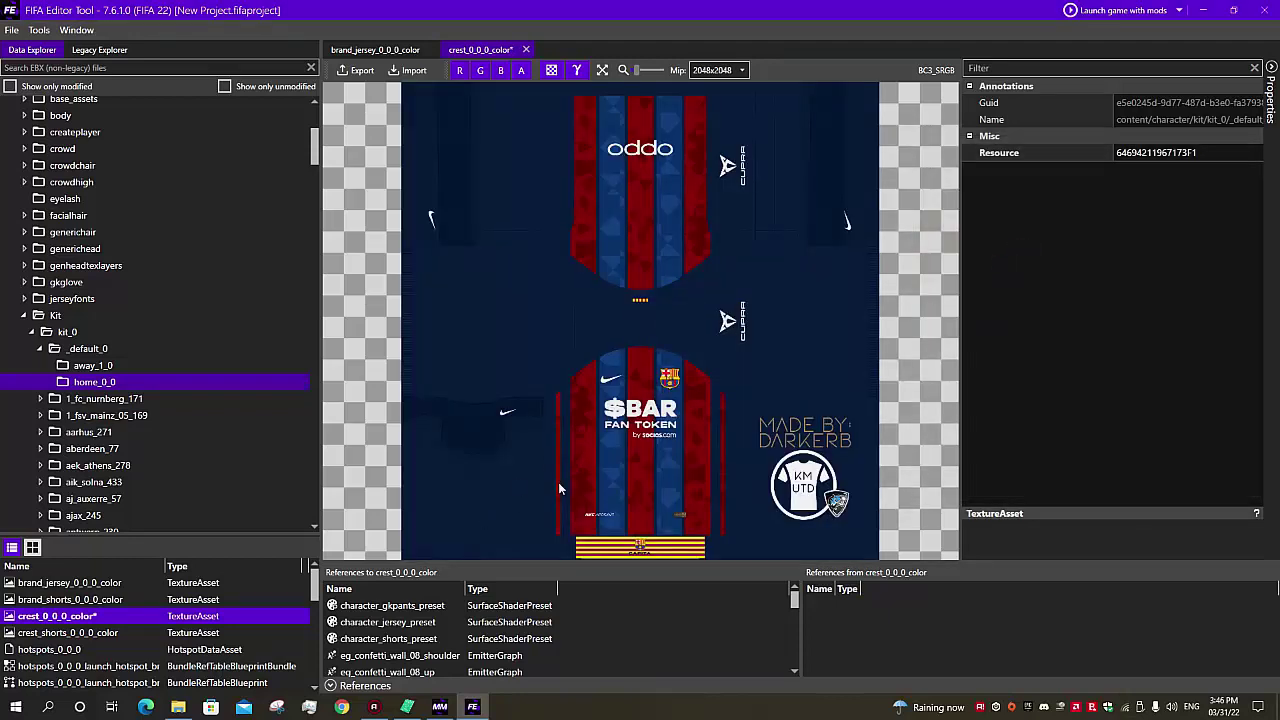
Replace the image in crest_0_0_0_color by importing Blank Logo.png.
left_click(410, 72)
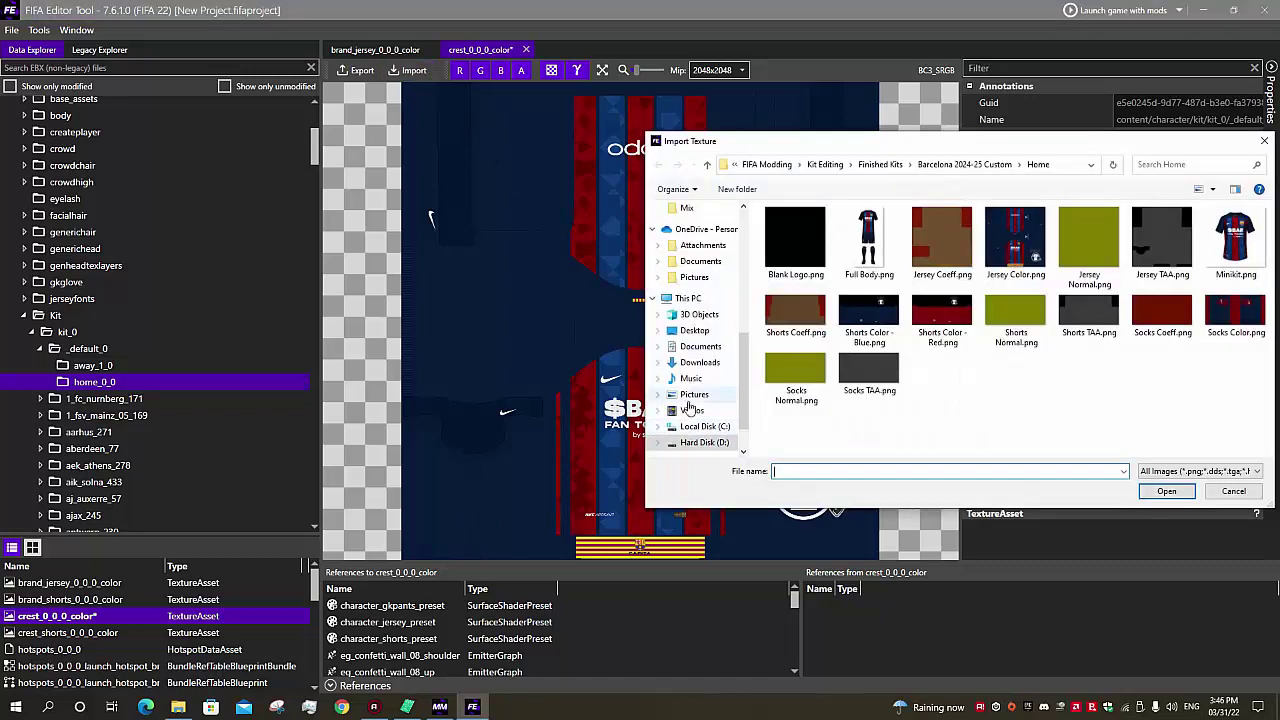
double_click(792, 253)
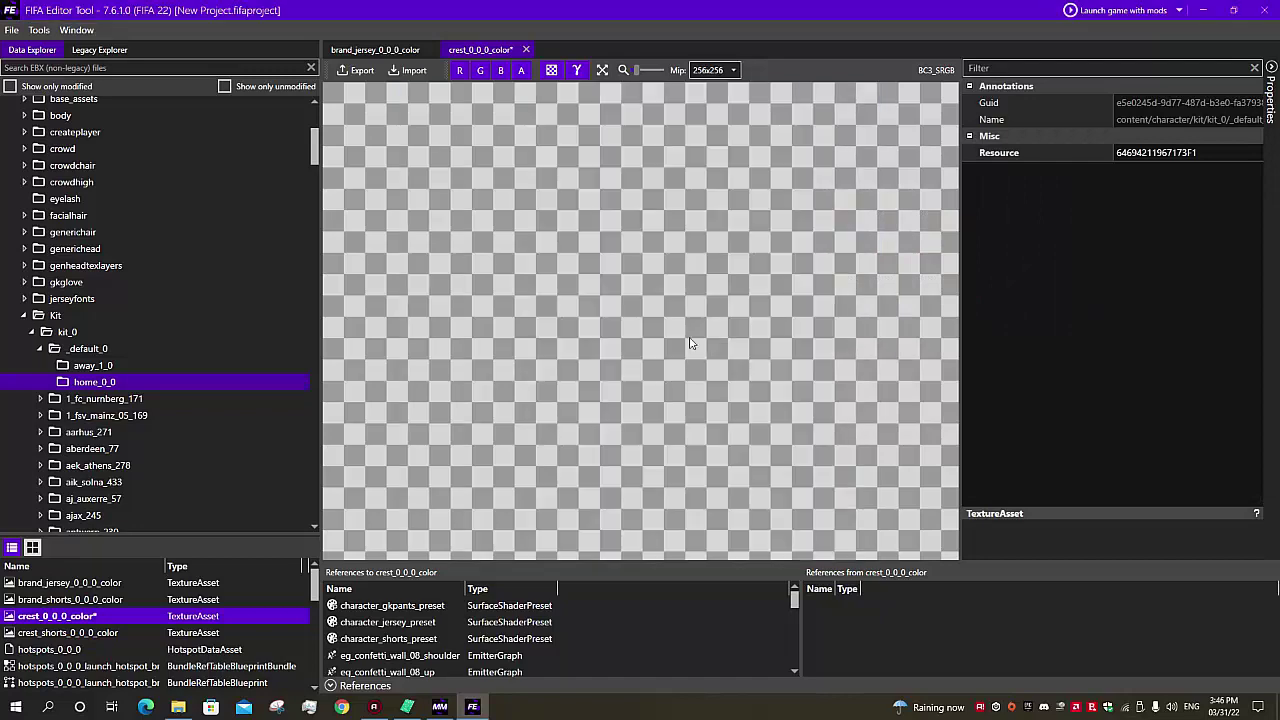
Open the crest_shorts_0_0_0_color texture and import Blank Logo.png into it.
double_click(62, 633)
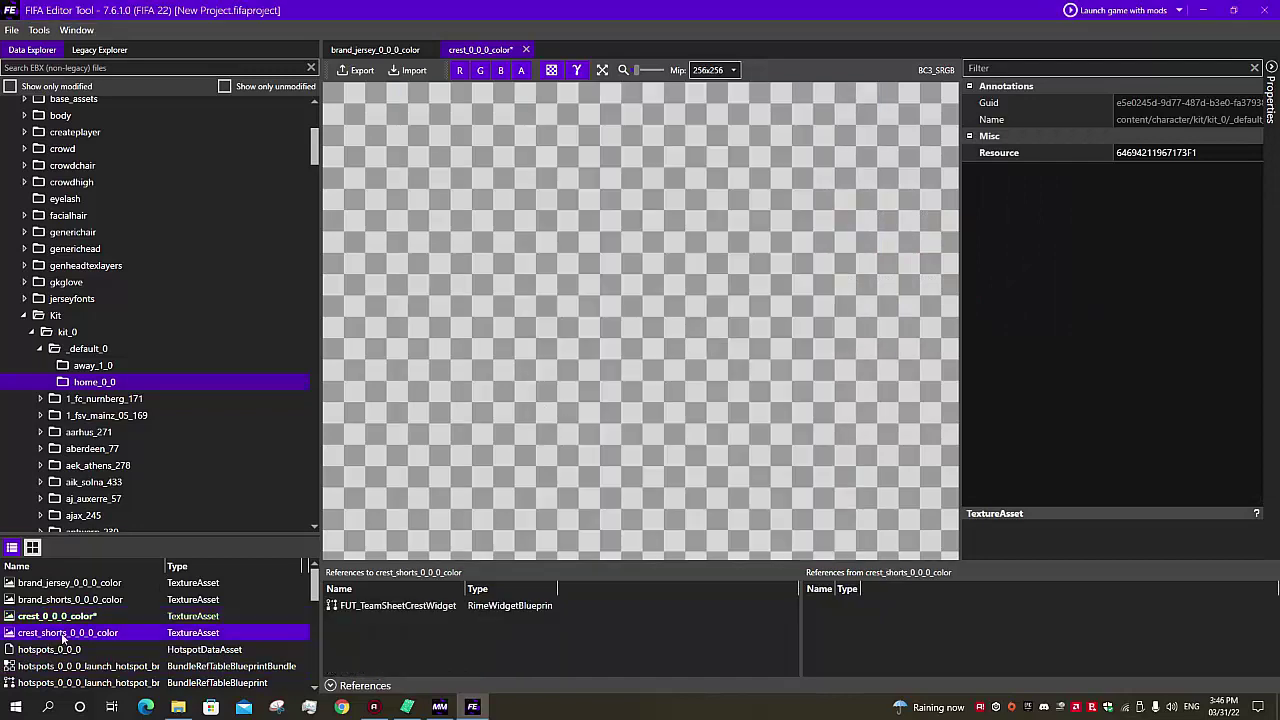
left_click(408, 70)
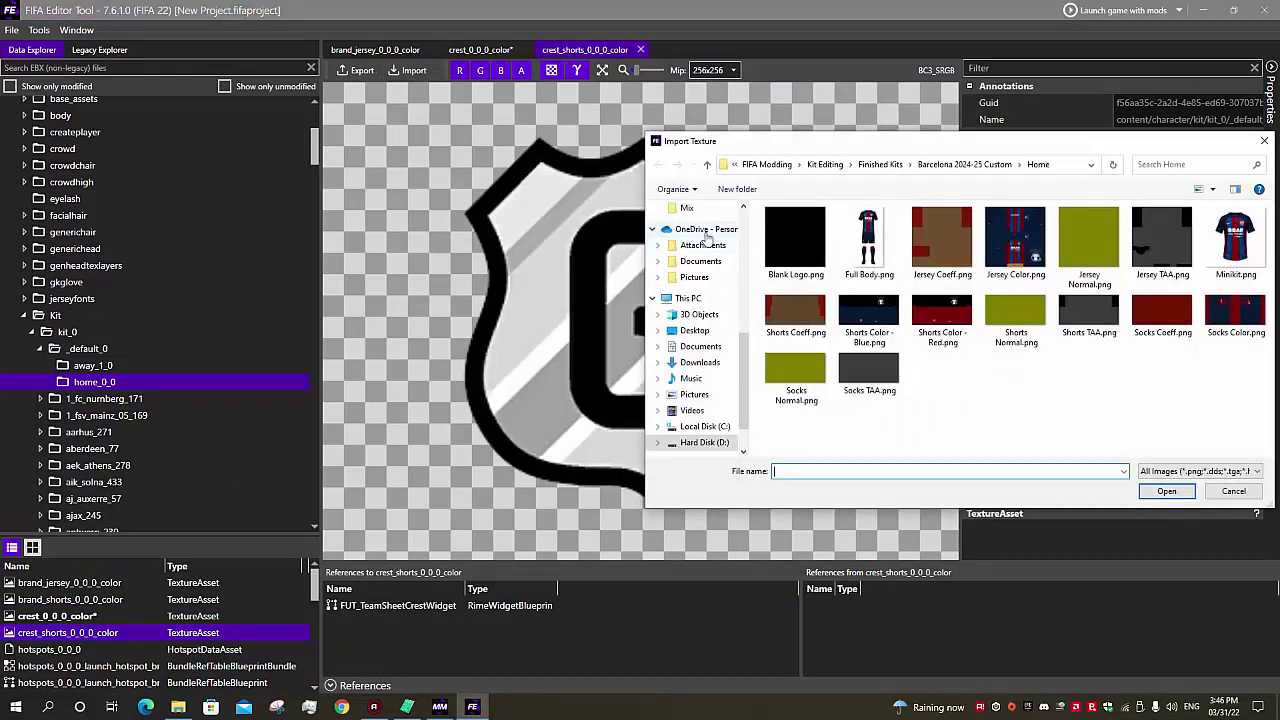
double_click(808, 245)
Open the jersey_0_0_0_coeff texture and import Jersey Coeff.png into it.
scroll(65, 640, "down", 1)
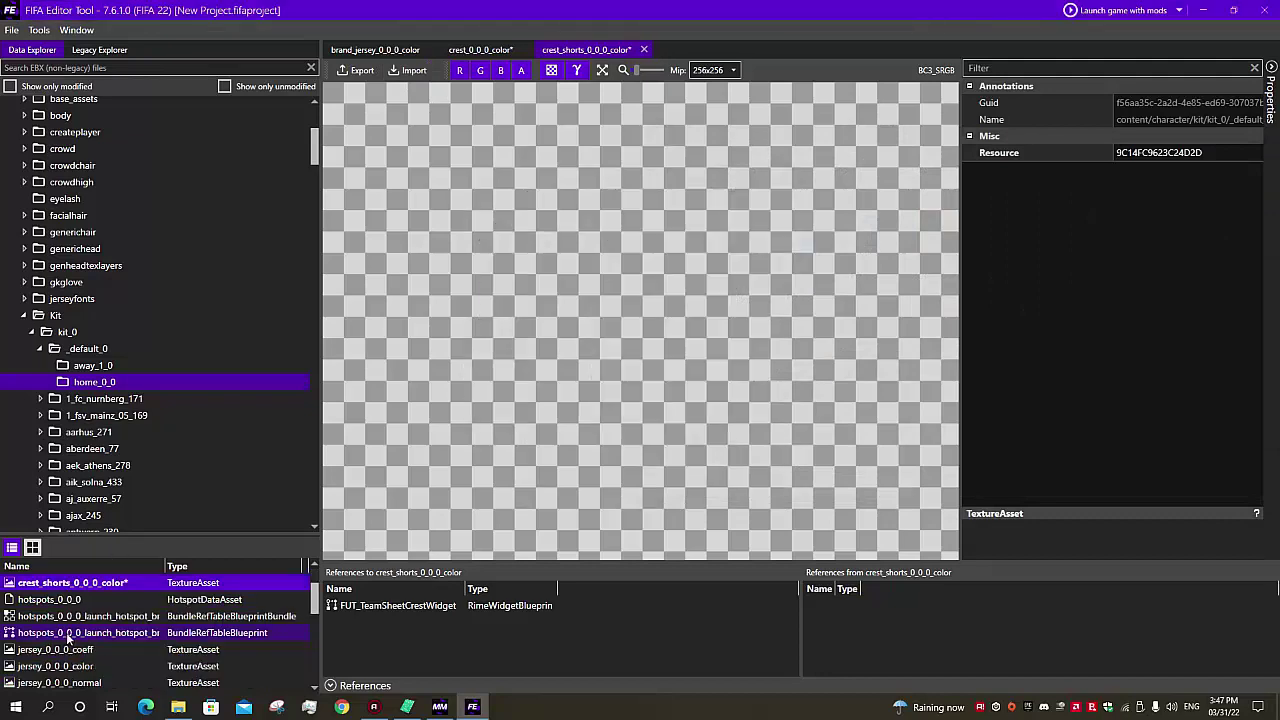
left_click(58, 652)
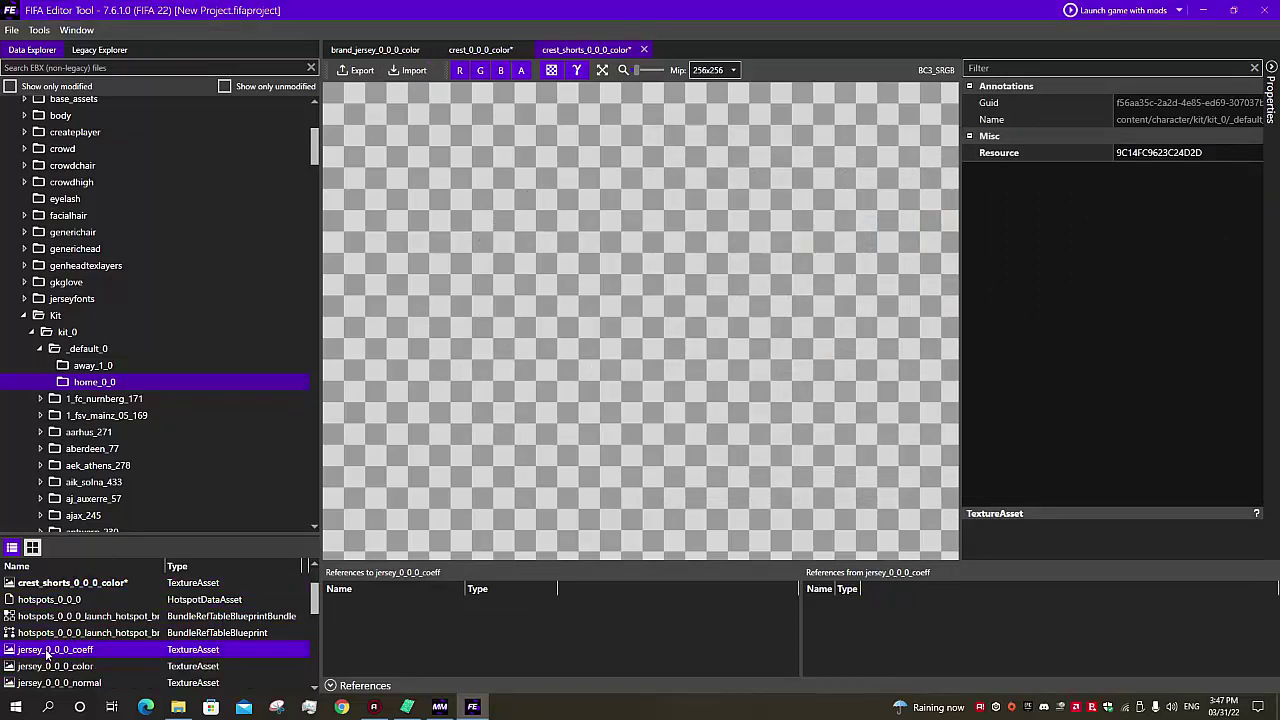
double_click(58, 650)
left_click(408, 70)
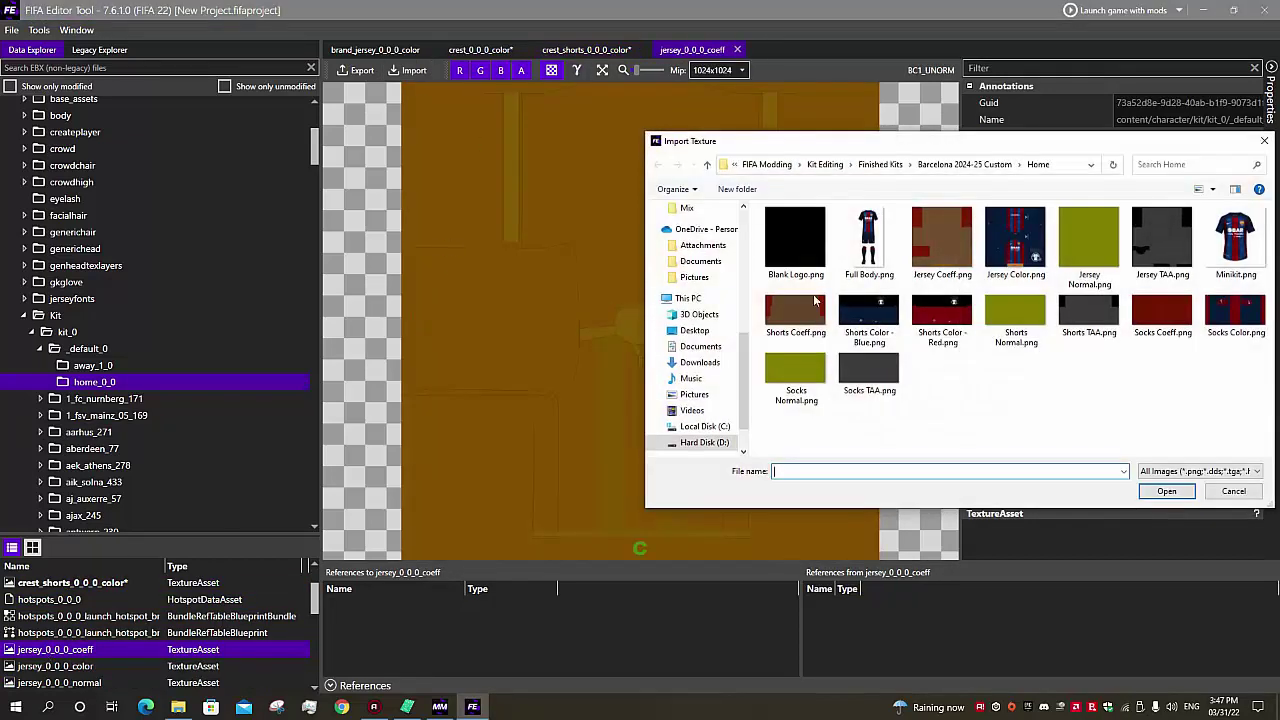
double_click(945, 244)
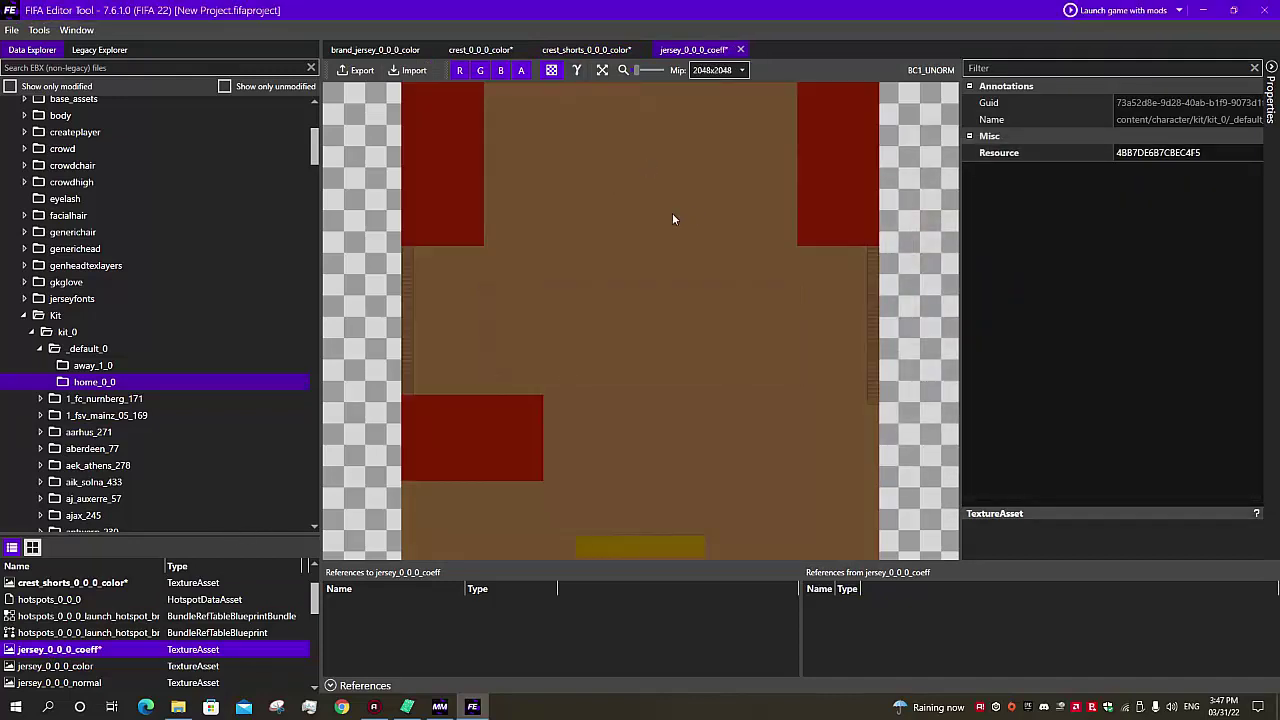
Open the jersey_0_0_0_color texture and import Jersey Color.png into it.
double_click(48, 667)
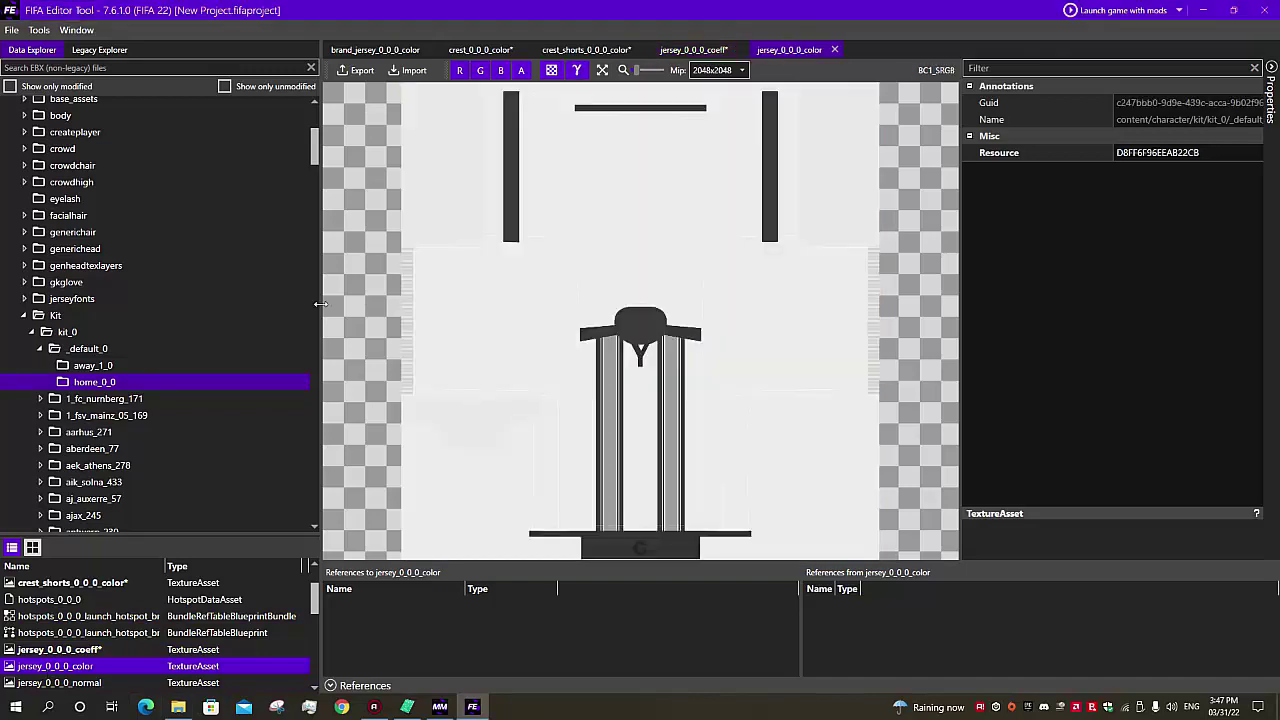
left_click(416, 70)
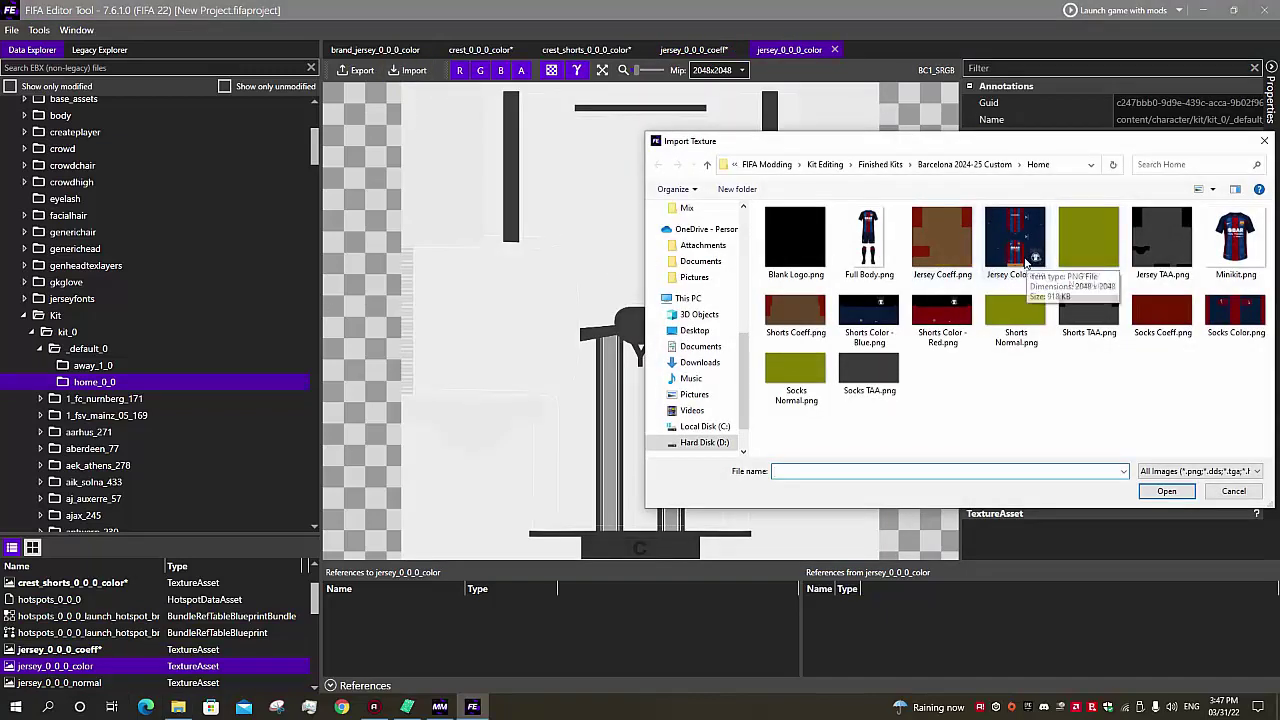
left_click(1020, 255)
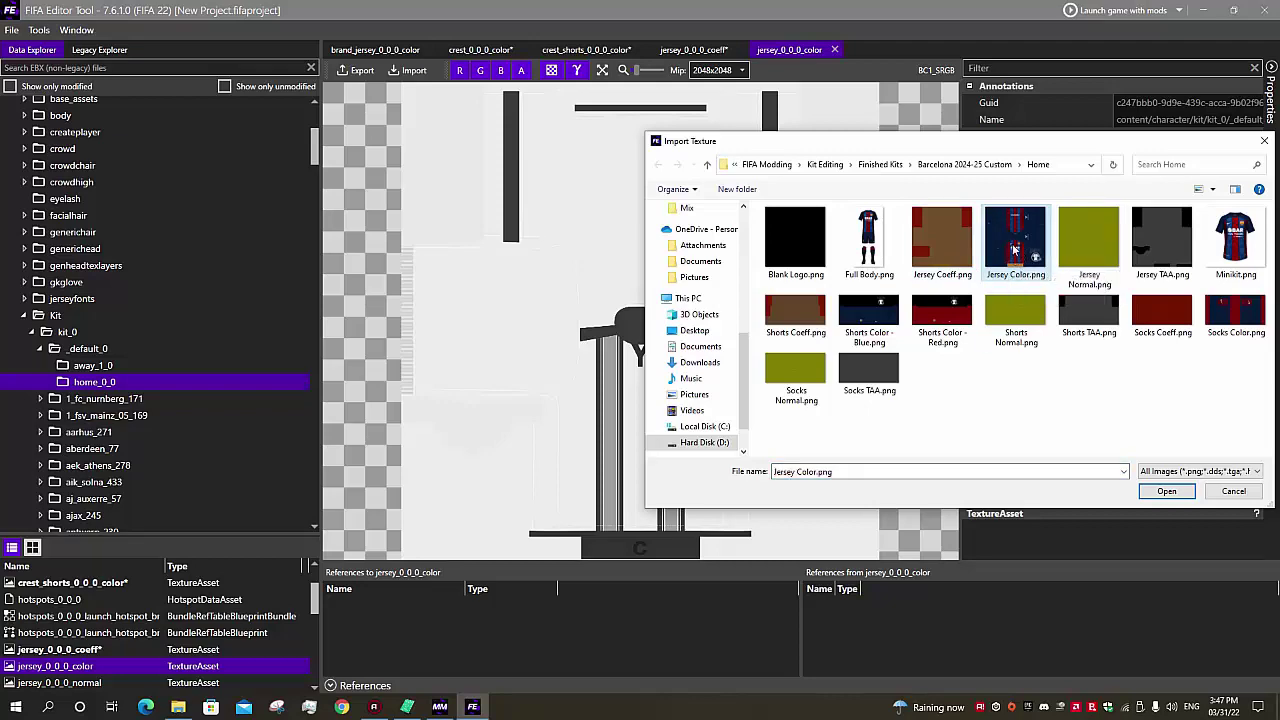
double_click(1015, 250)
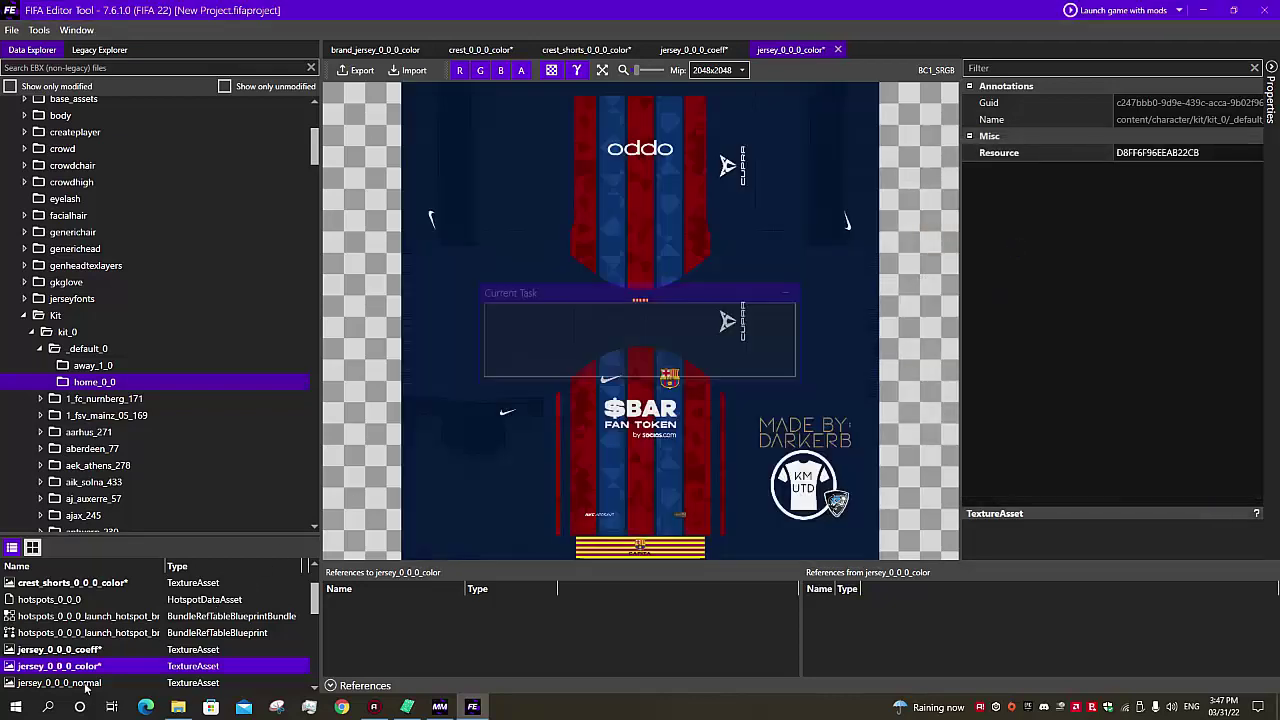
Open the jersey_0_0_0_normal texture and import Jersey Normal.png into it.
double_click(87, 683)
left_click(407, 70)
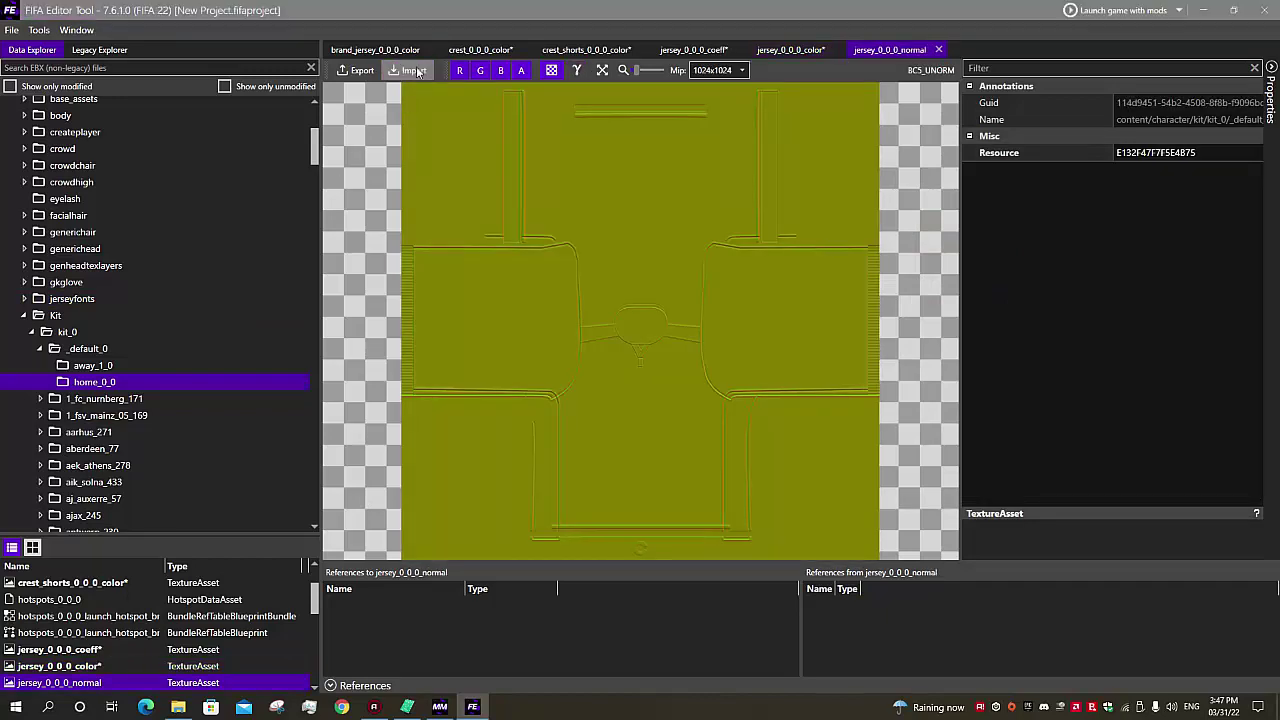
double_click(1095, 240)
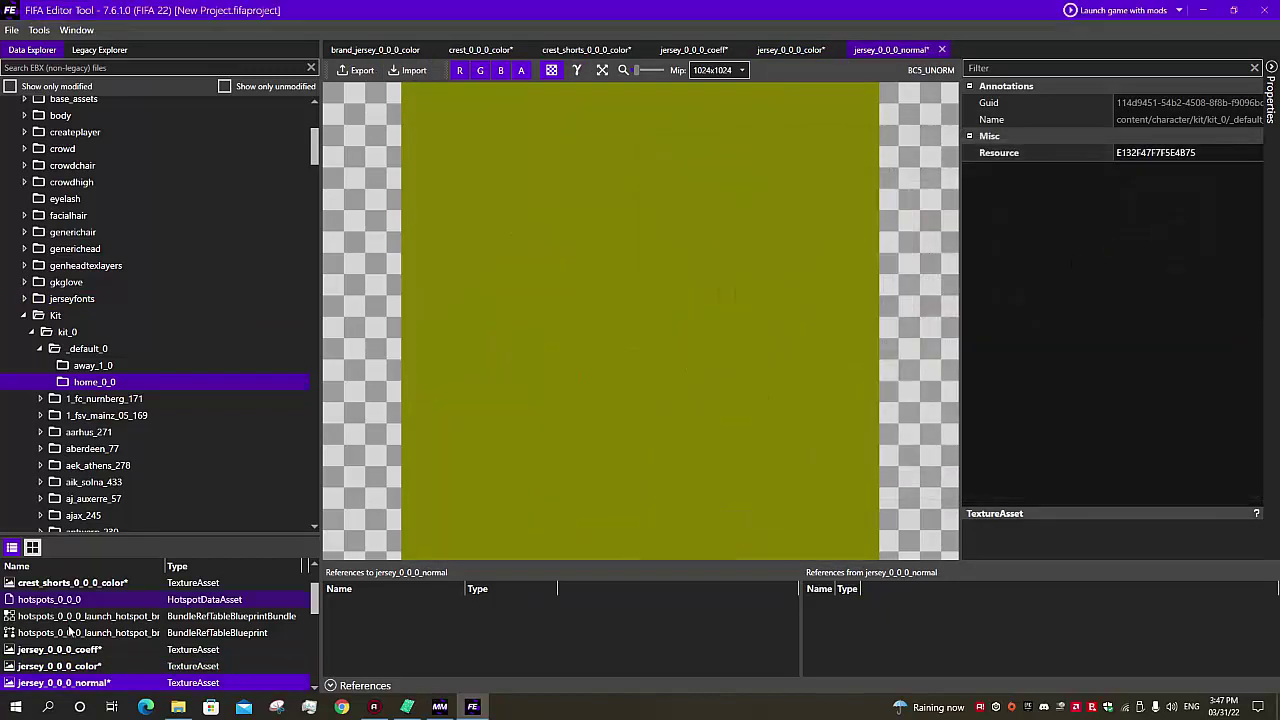
Open the jersey_0_0_0_taa texture and replace its image with Jersey TAA.png from the Home kit folder.
scroll(78, 648, "down", 1)
double_click(78, 649)
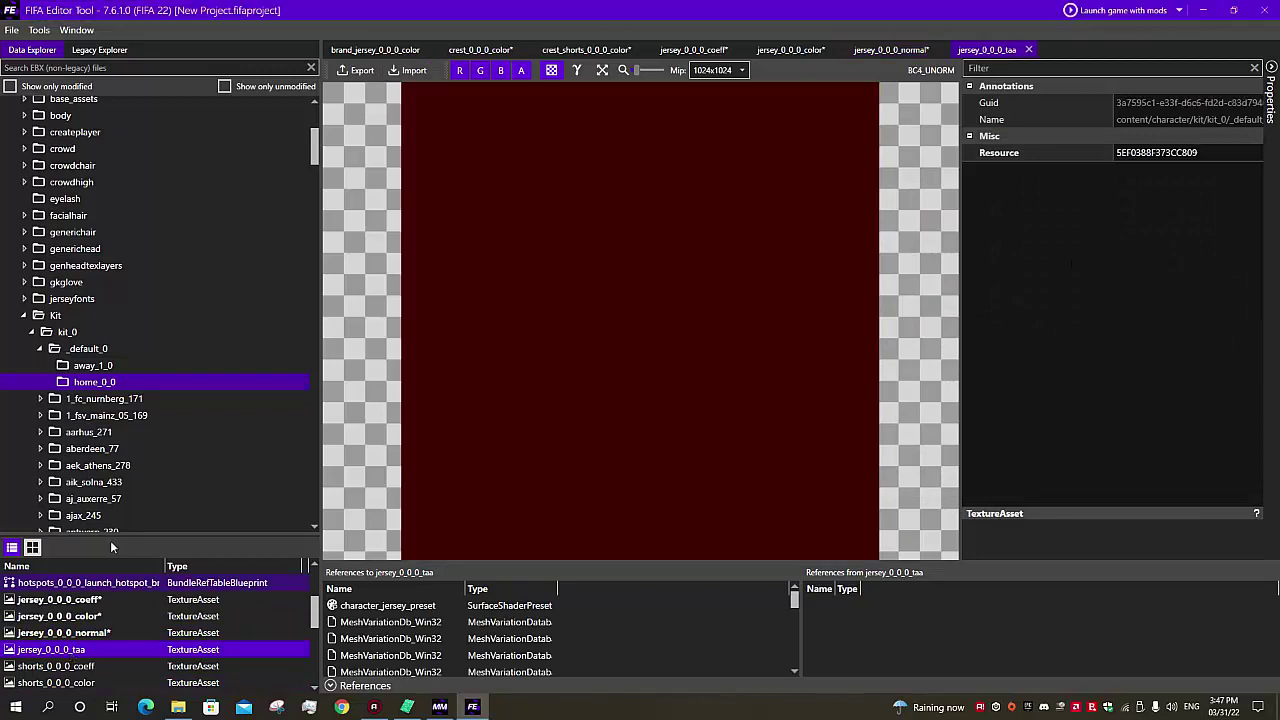
left_click(407, 70)
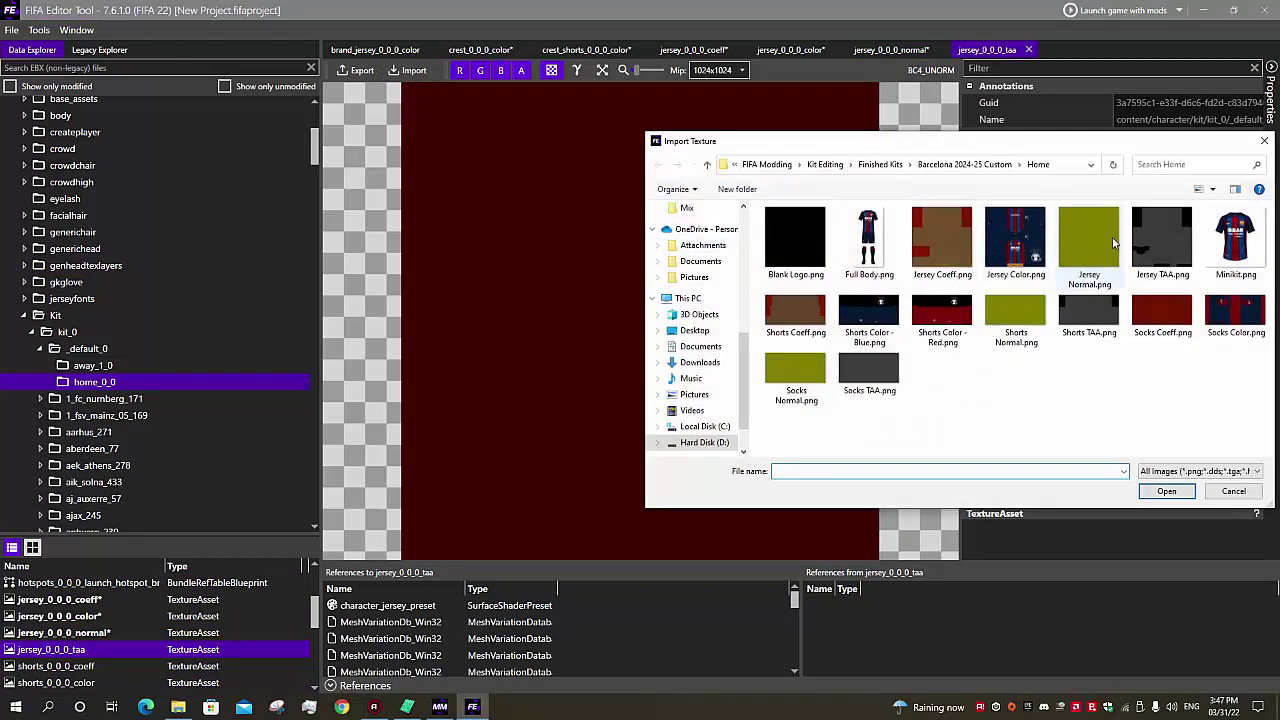
left_click_drag(1110, 147, 1058, 145)
double_click(1101, 238)
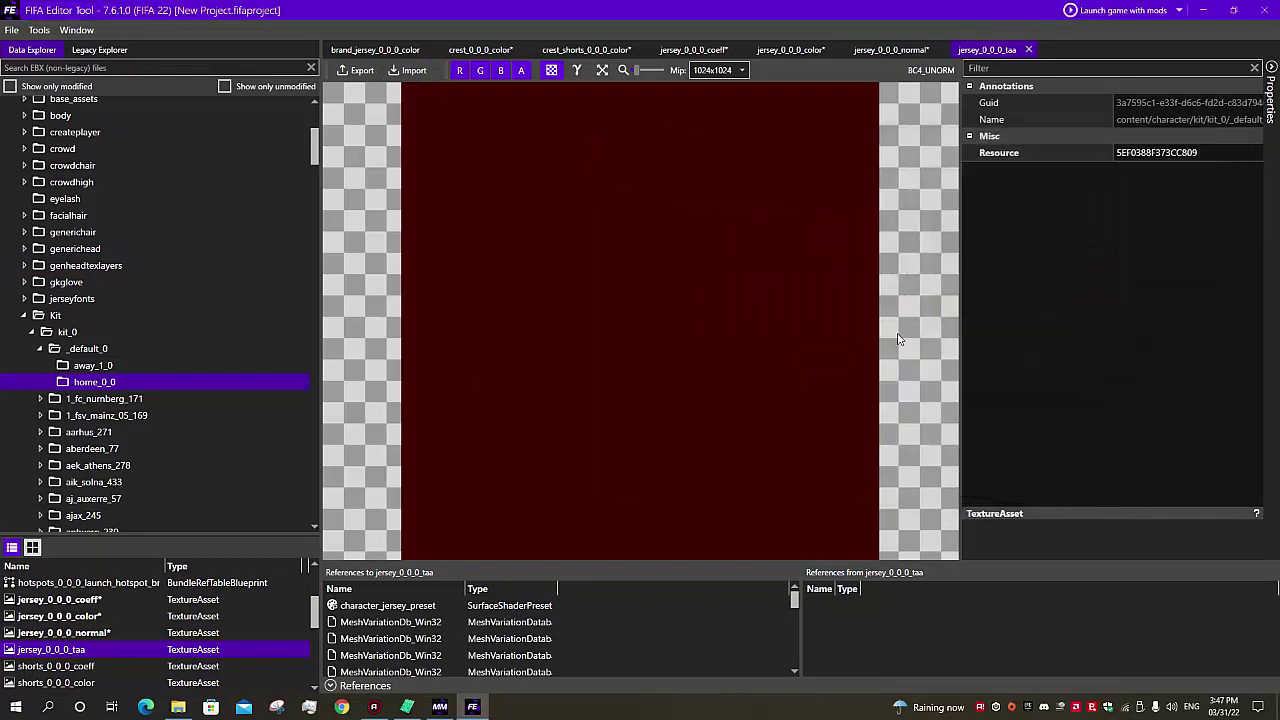
Open the shorts_0_0_0_coeff texture and import Shorts Coeff.png into it.
left_click(63, 667)
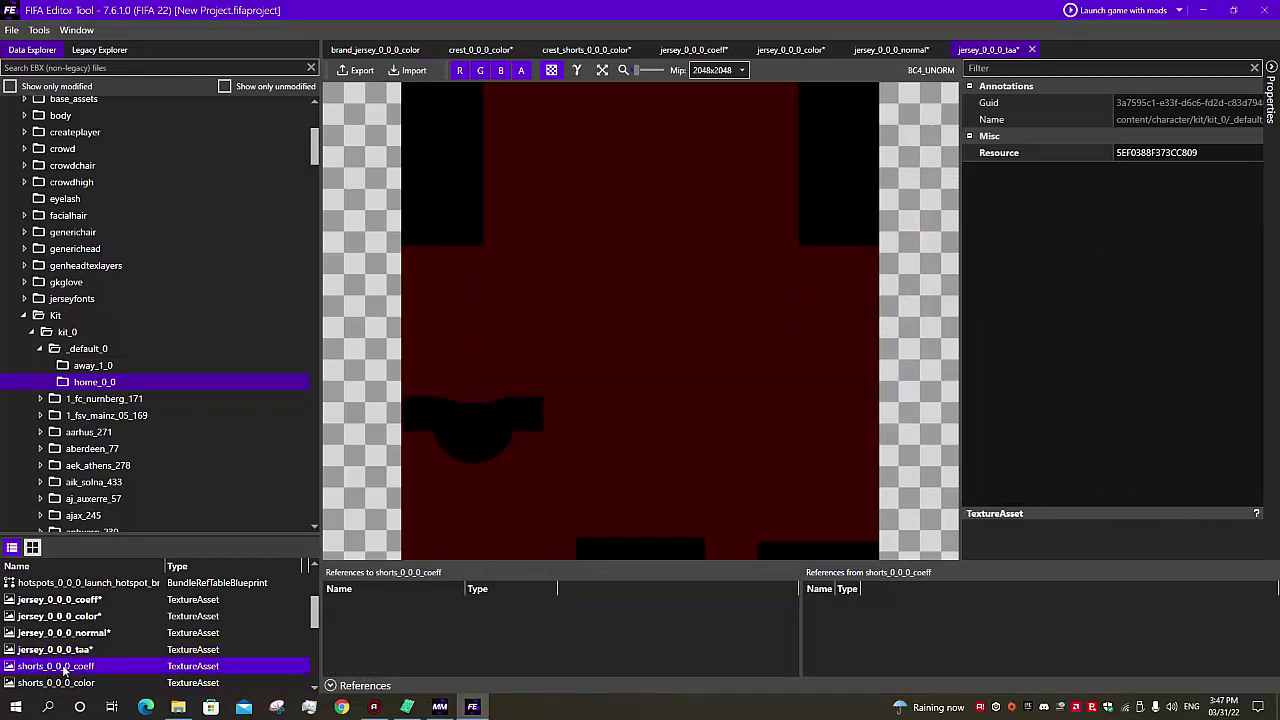
double_click(63, 667)
left_click(407, 70)
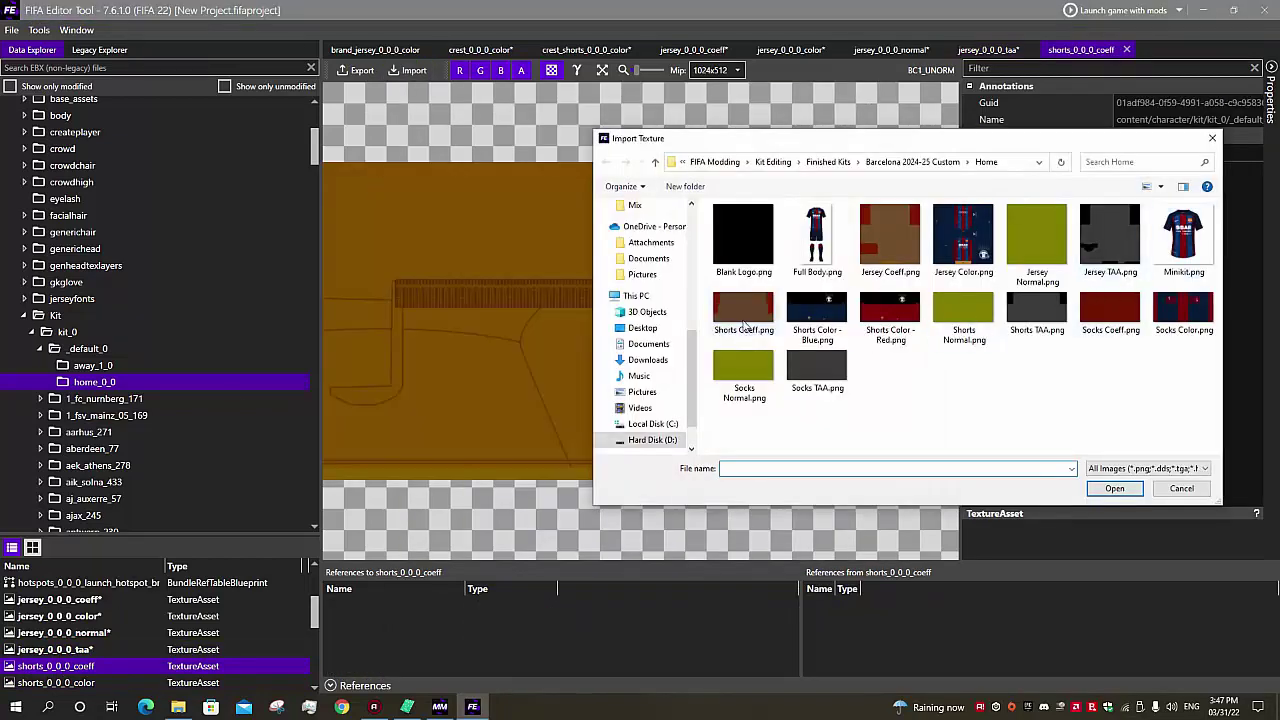
double_click(742, 316)
Open the shorts_0_0_0_color texture and import the red version, Shorts Color - Red.png, into it.
left_click(97, 683)
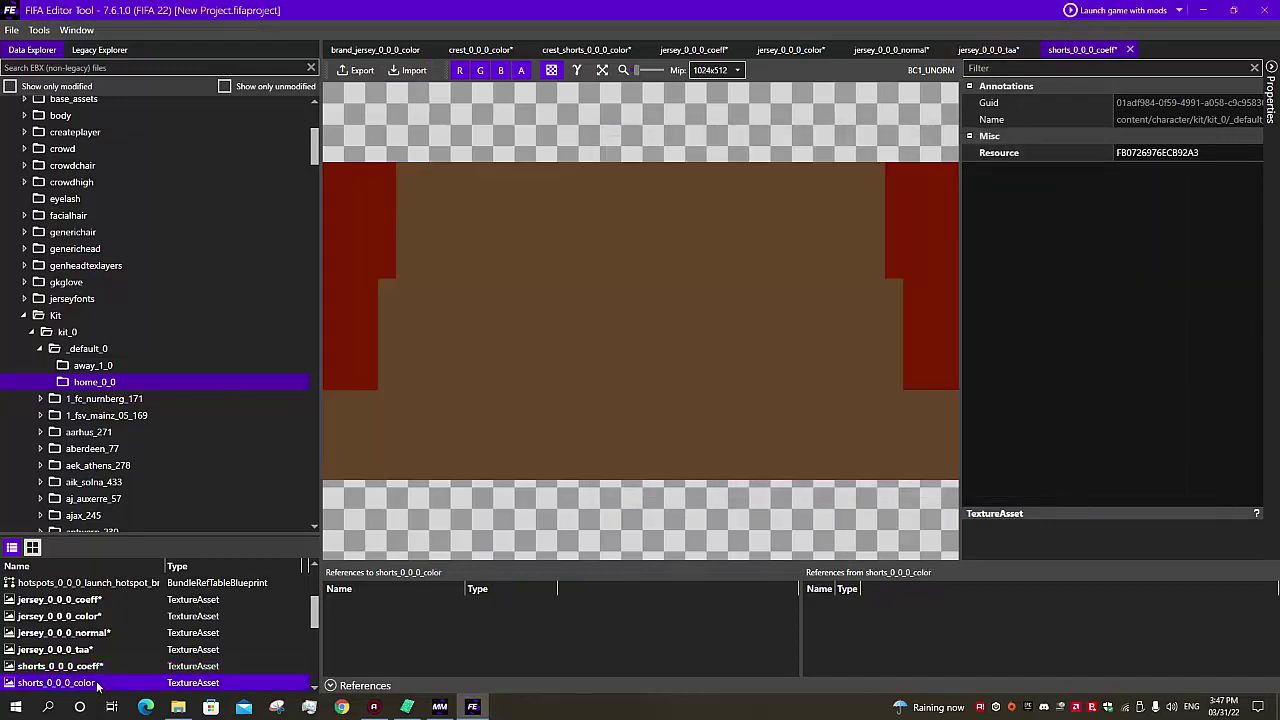
double_click(97, 683)
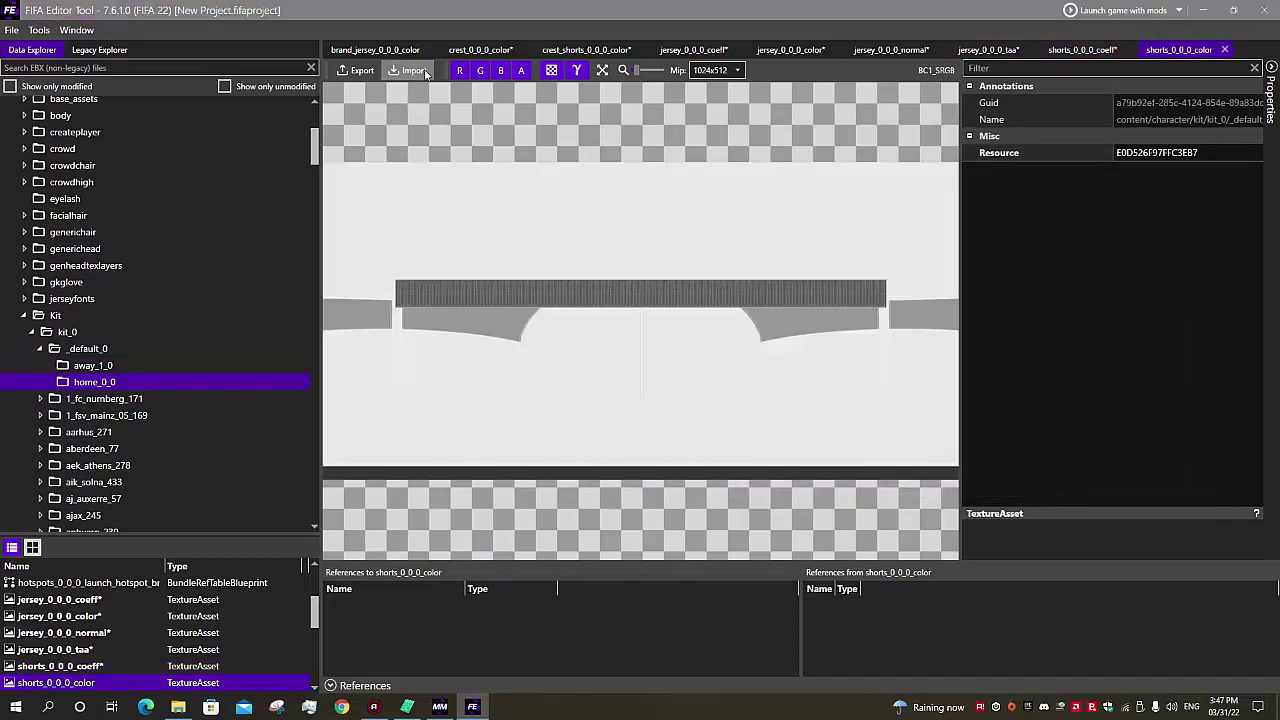
left_click(413, 70)
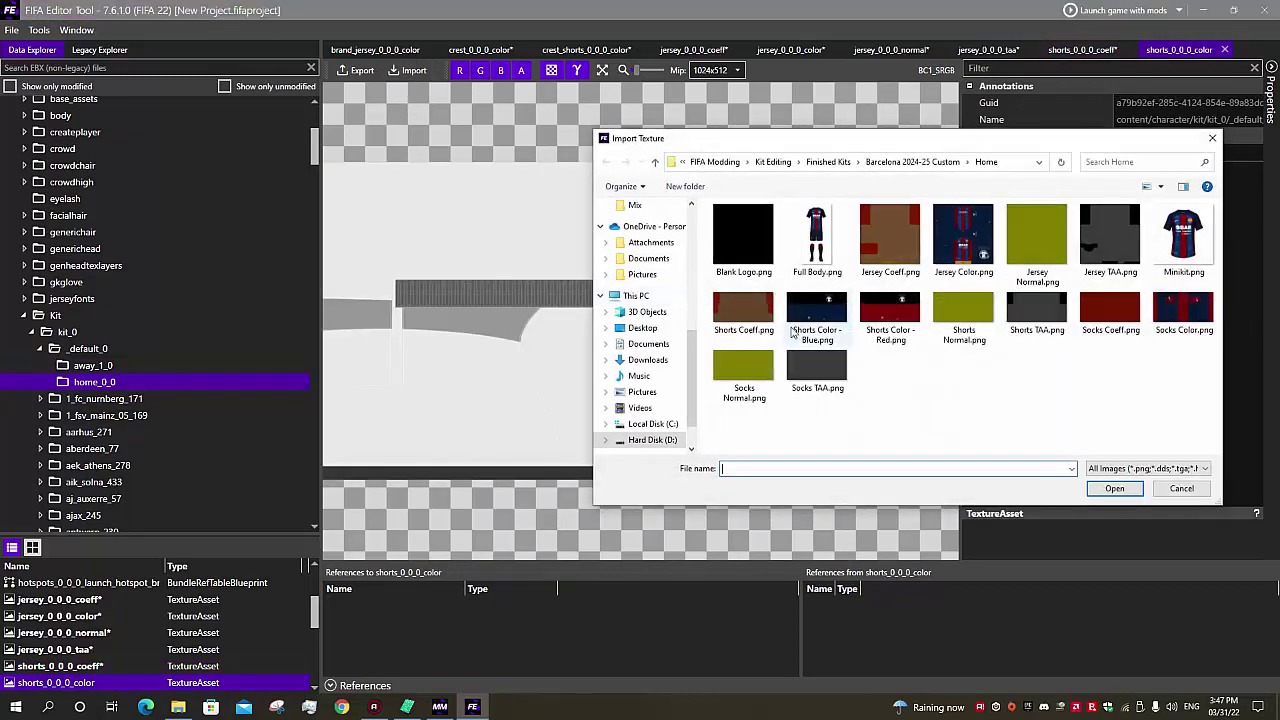
double_click(885, 333)
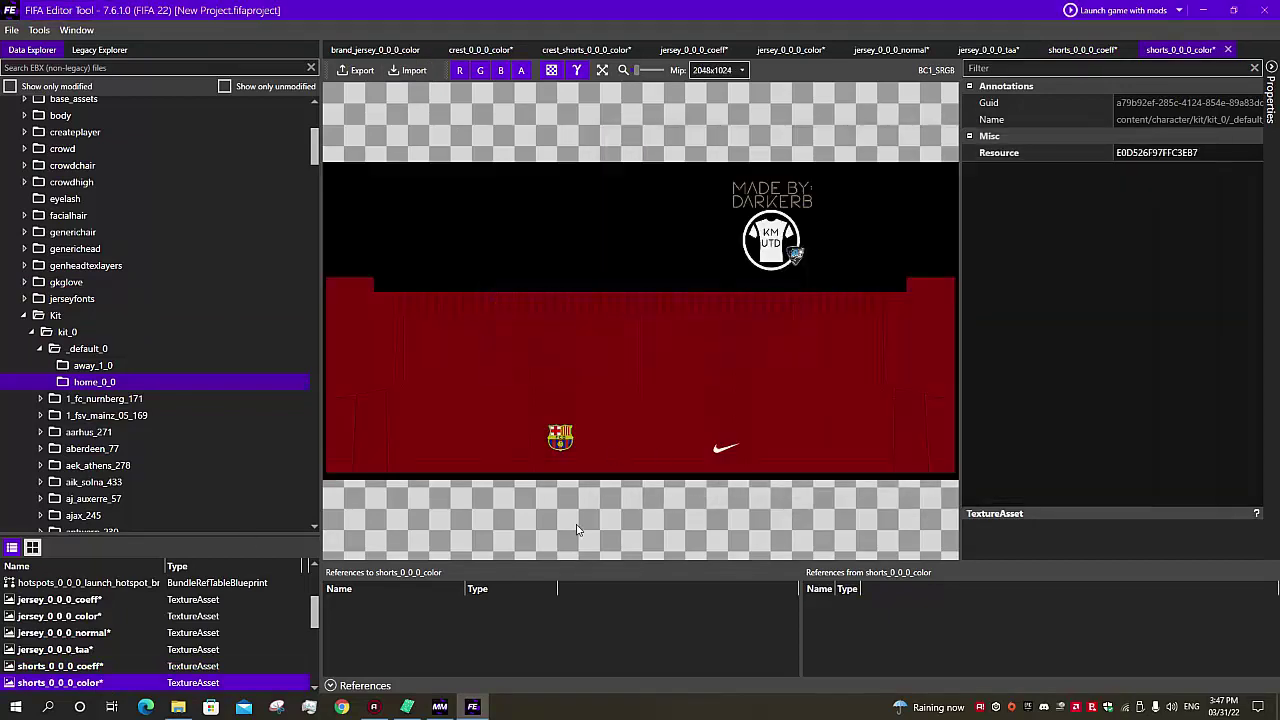
Open the shorts_0_0_0_normal texture and import Shorts Normal.png into it.
scroll(119, 637, "down", 1)
double_click(76, 652)
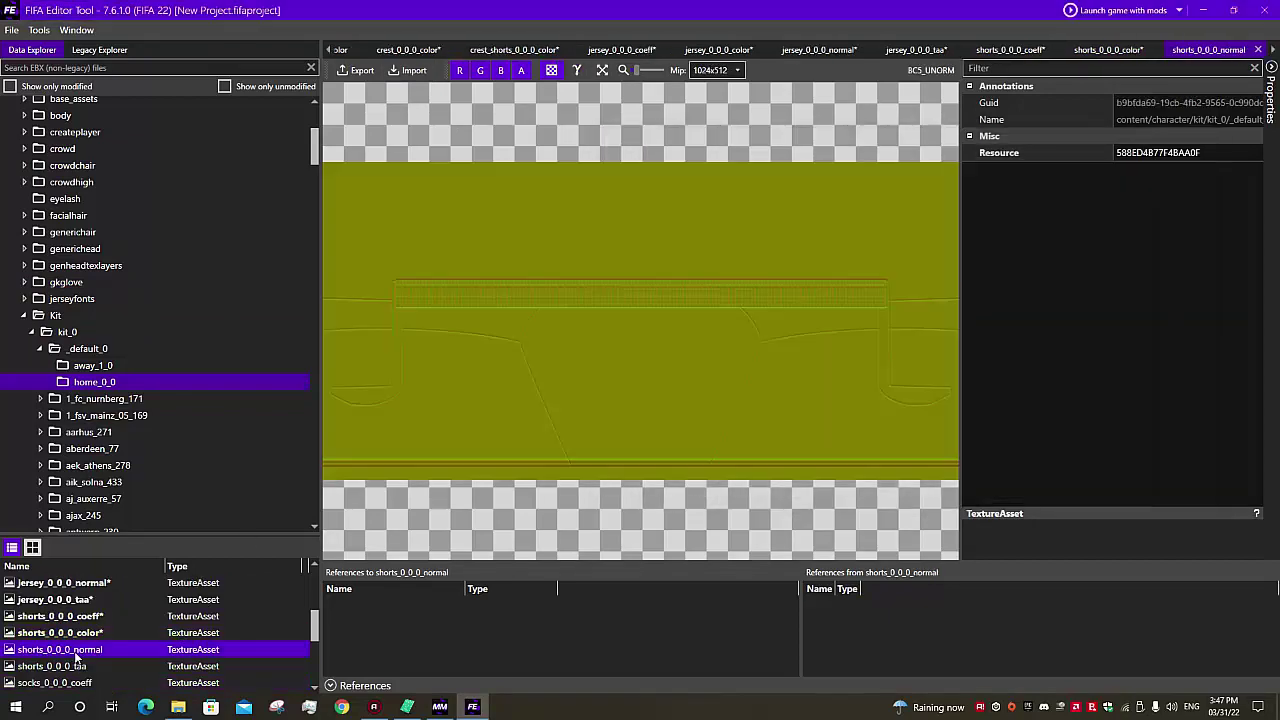
left_click(413, 70)
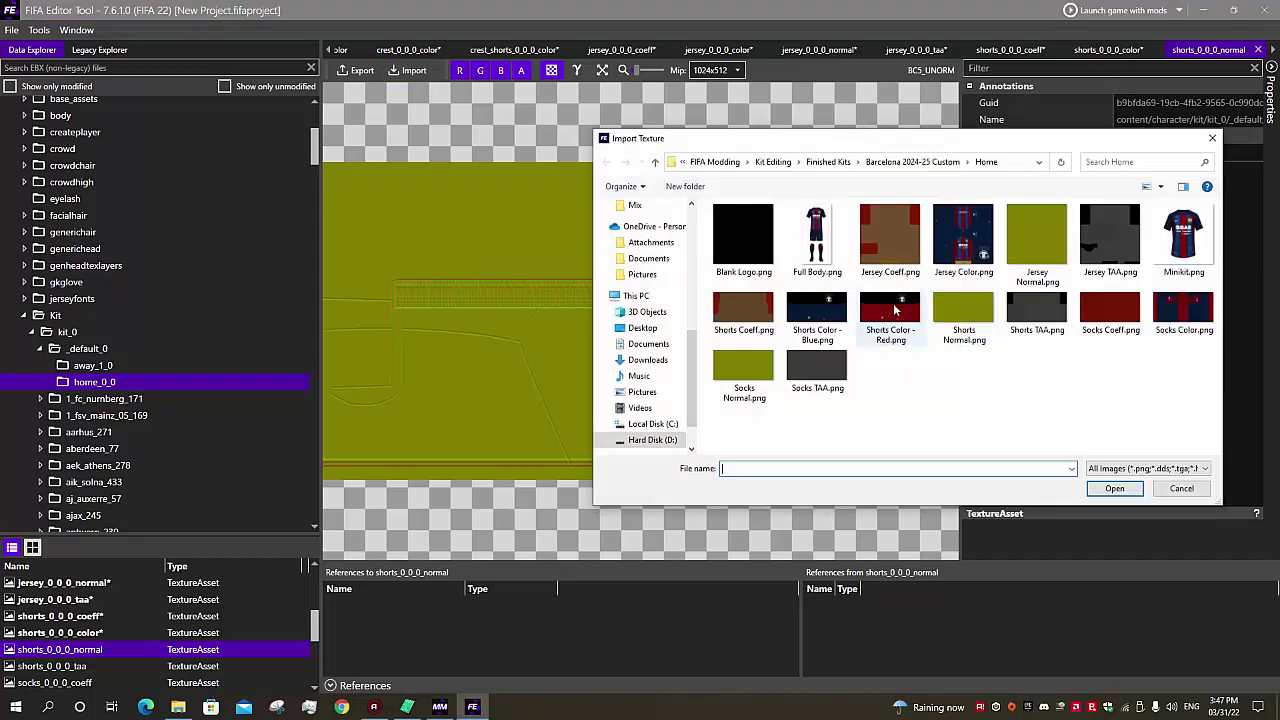
double_click(973, 327)
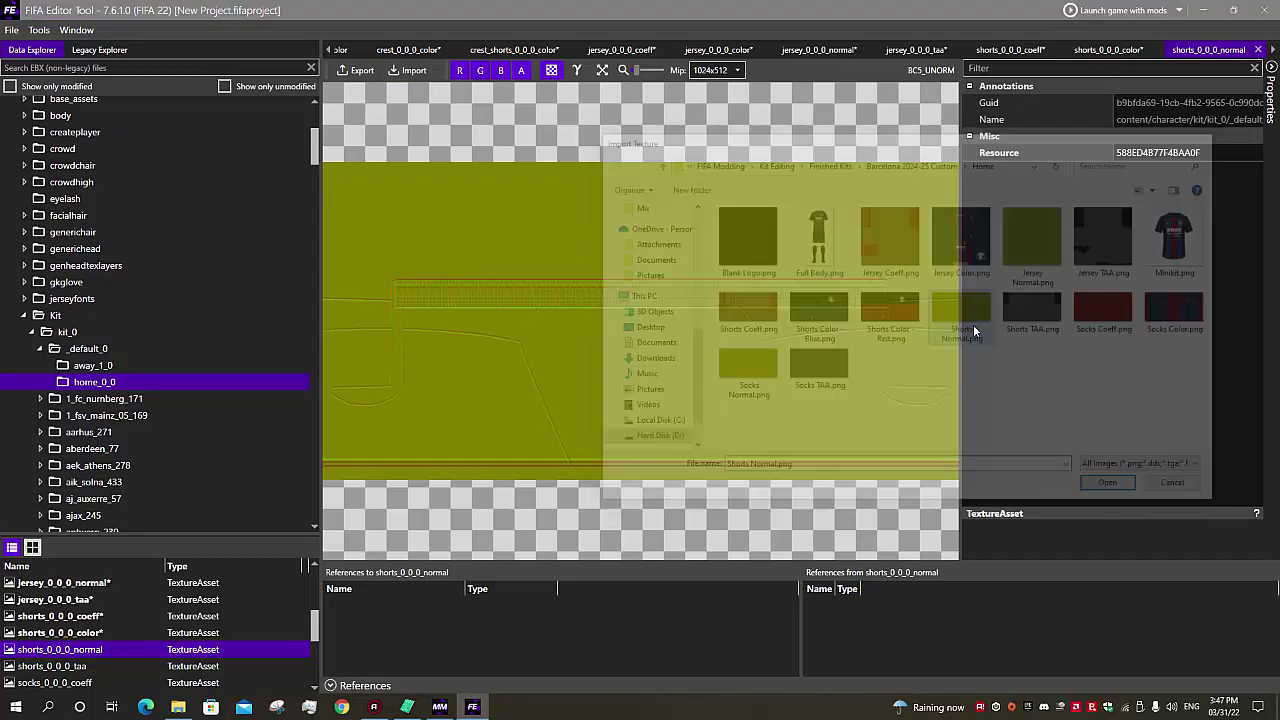
Open the shorts_0_0_0_taa texture and import Shorts TAA.png into it.
double_click(60, 666)
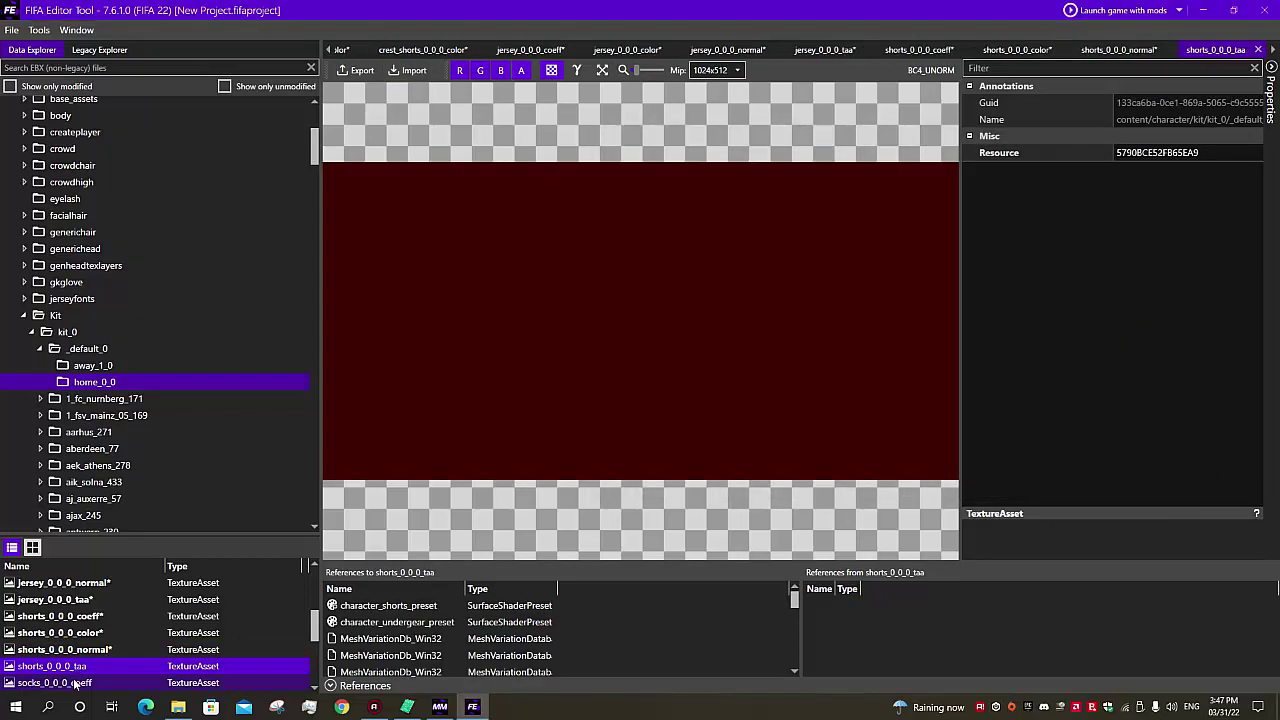
left_click(400, 72)
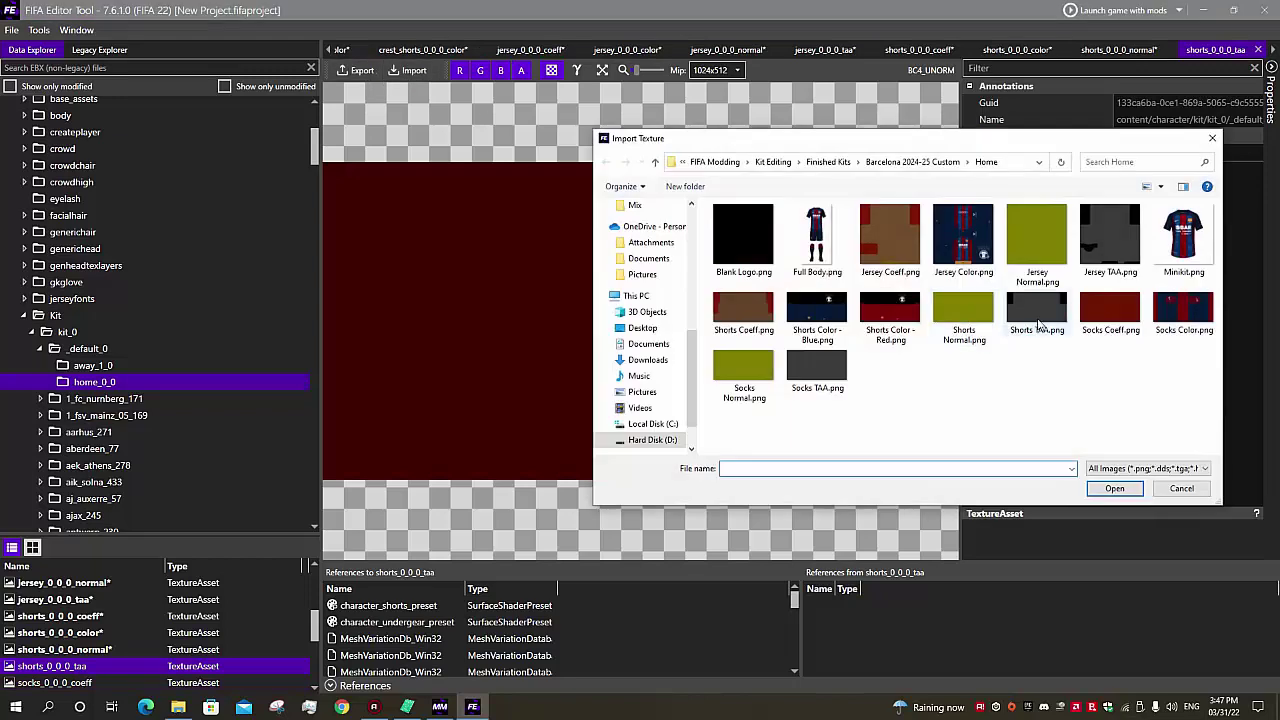
double_click(1038, 325)
Open the socks_0_0_0_coeff texture and import Socks Coeff.png into it.
double_click(50, 682)
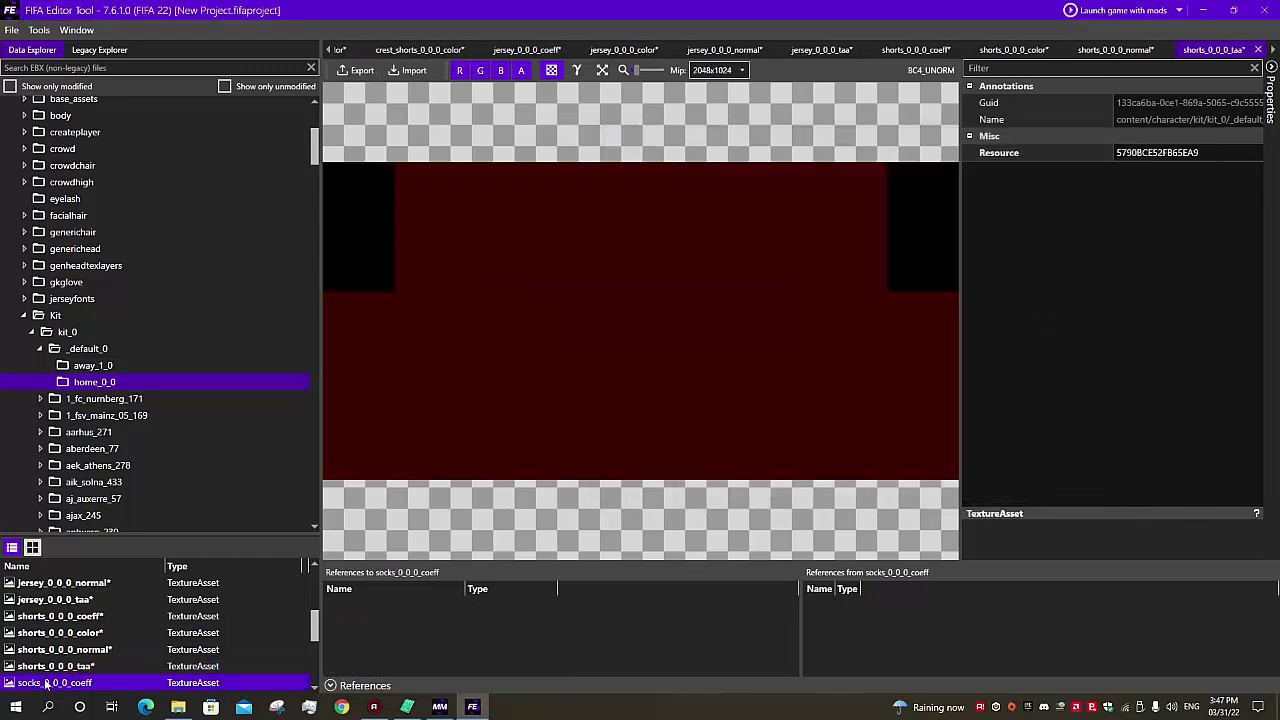
left_click(413, 70)
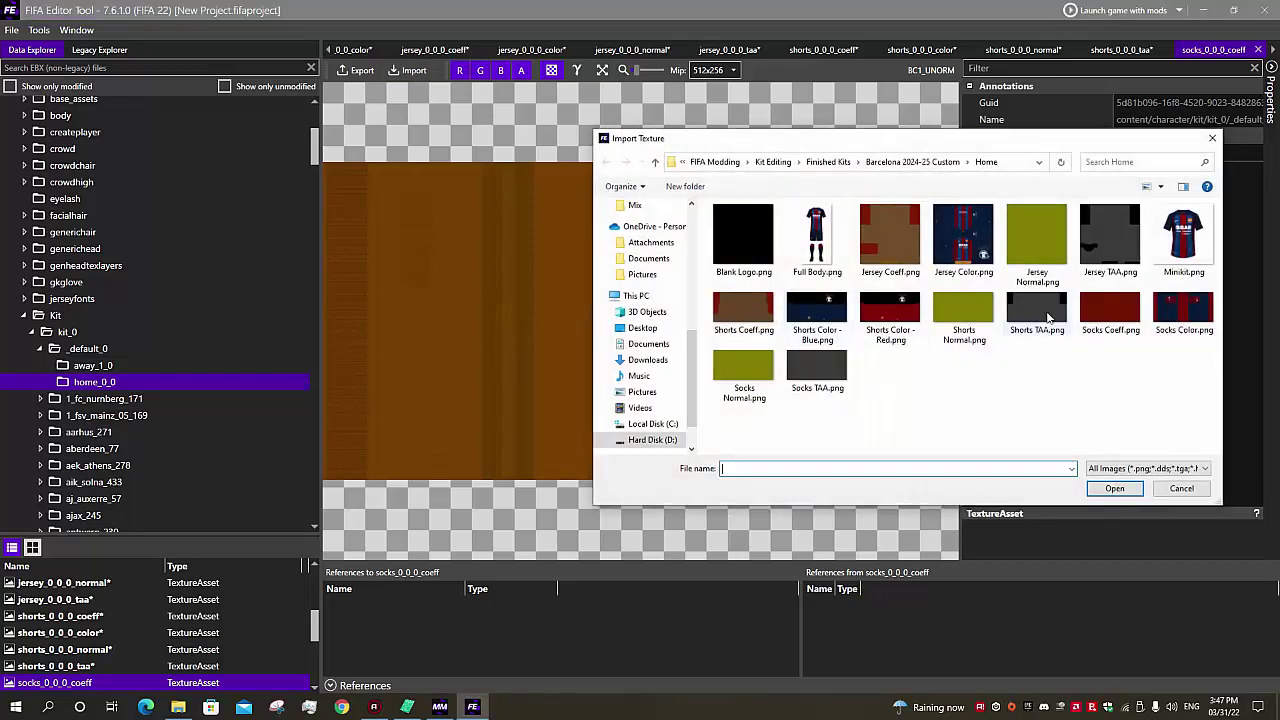
left_click(1110, 312)
double_click(1110, 315)
Open the socks_0_0_0_color texture and import Socks Color.png into it.
scroll(98, 624, "down", 1)
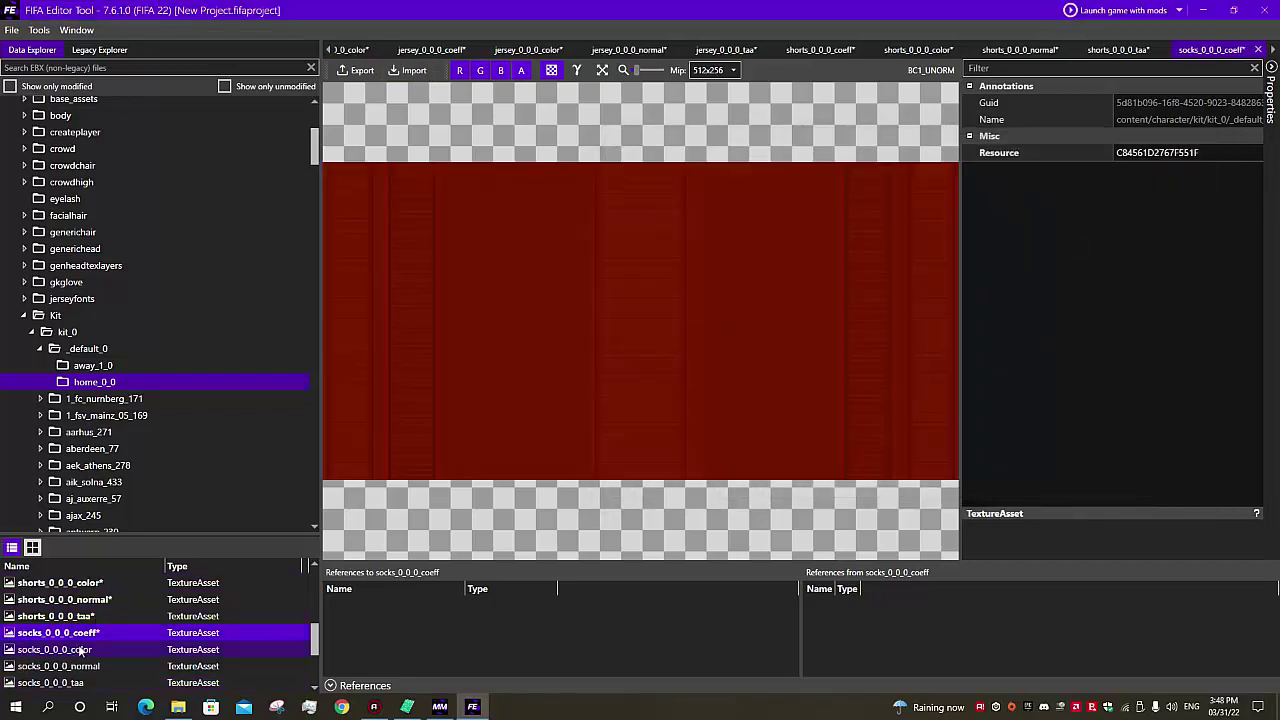
left_click(80, 650)
double_click(80, 650)
left_click(413, 70)
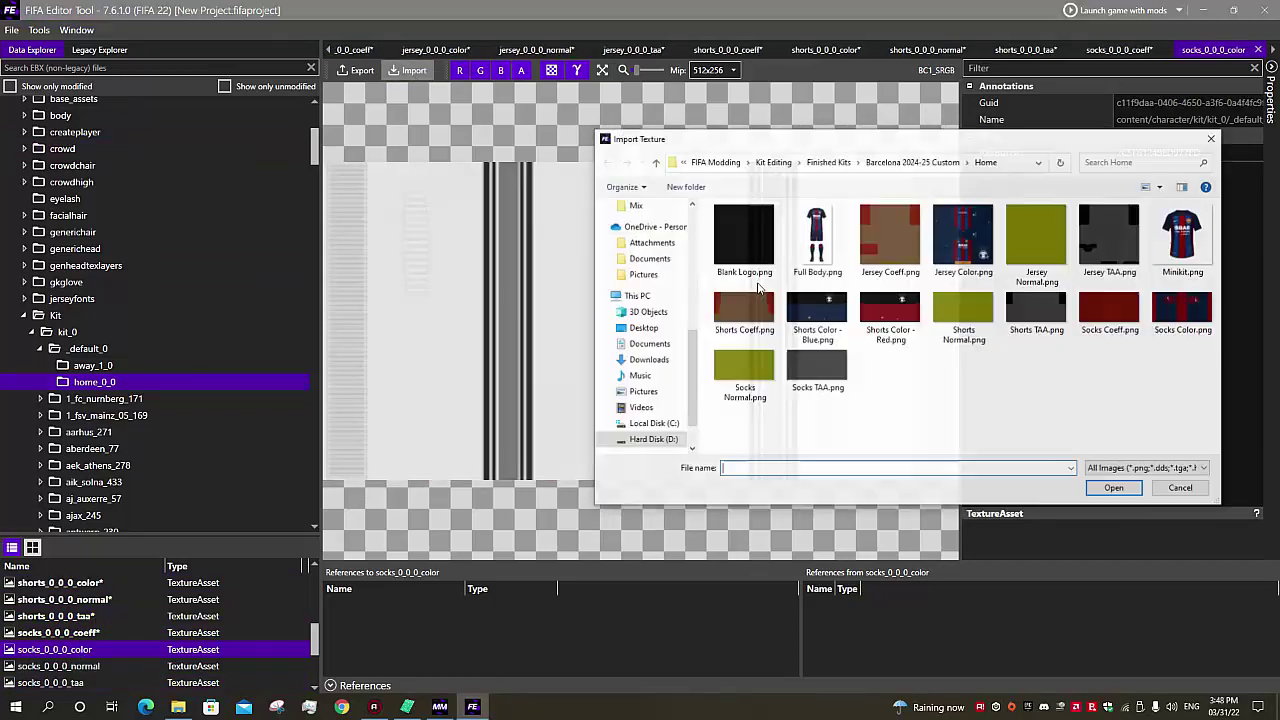
double_click(1183, 312)
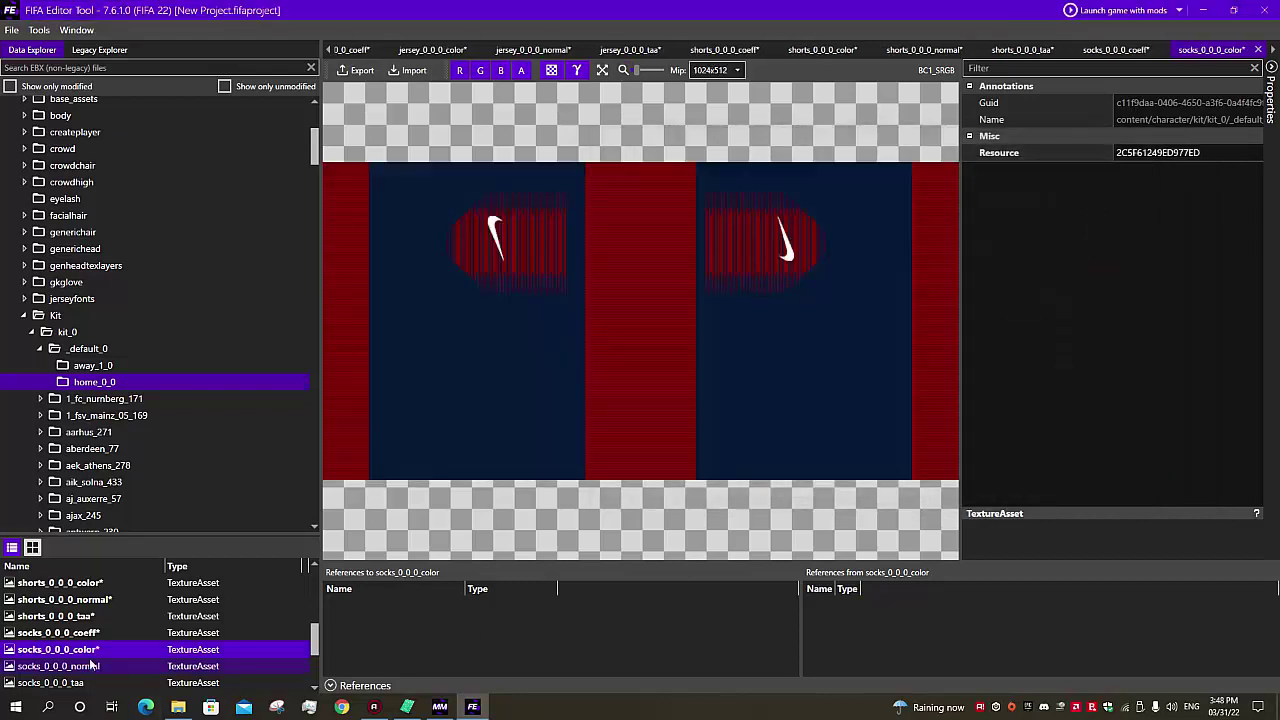
Open the socks_0_0_0_normal texture and import Socks Normal.png into it.
left_click(85, 670)
double_click(85, 670)
left_click(414, 71)
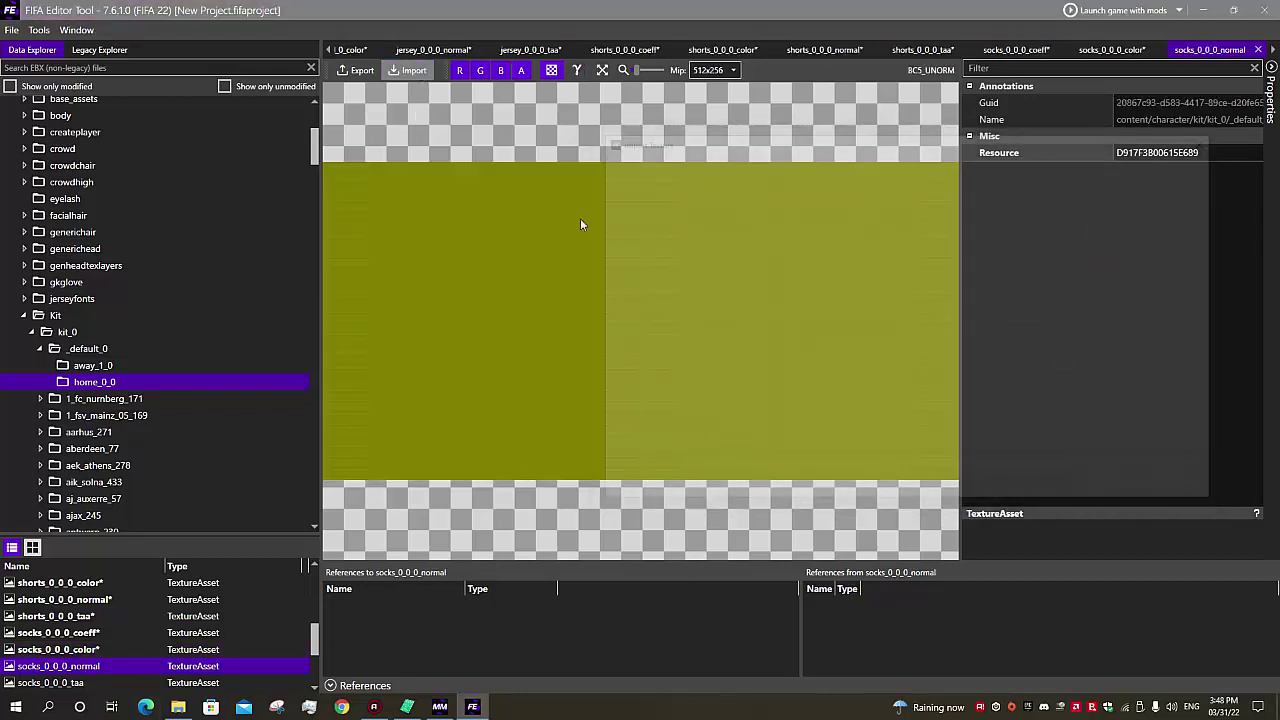
double_click(772, 376)
Open the socks_0_0_0_taa texture and import Socks TAA.png into it.
double_click(50, 682)
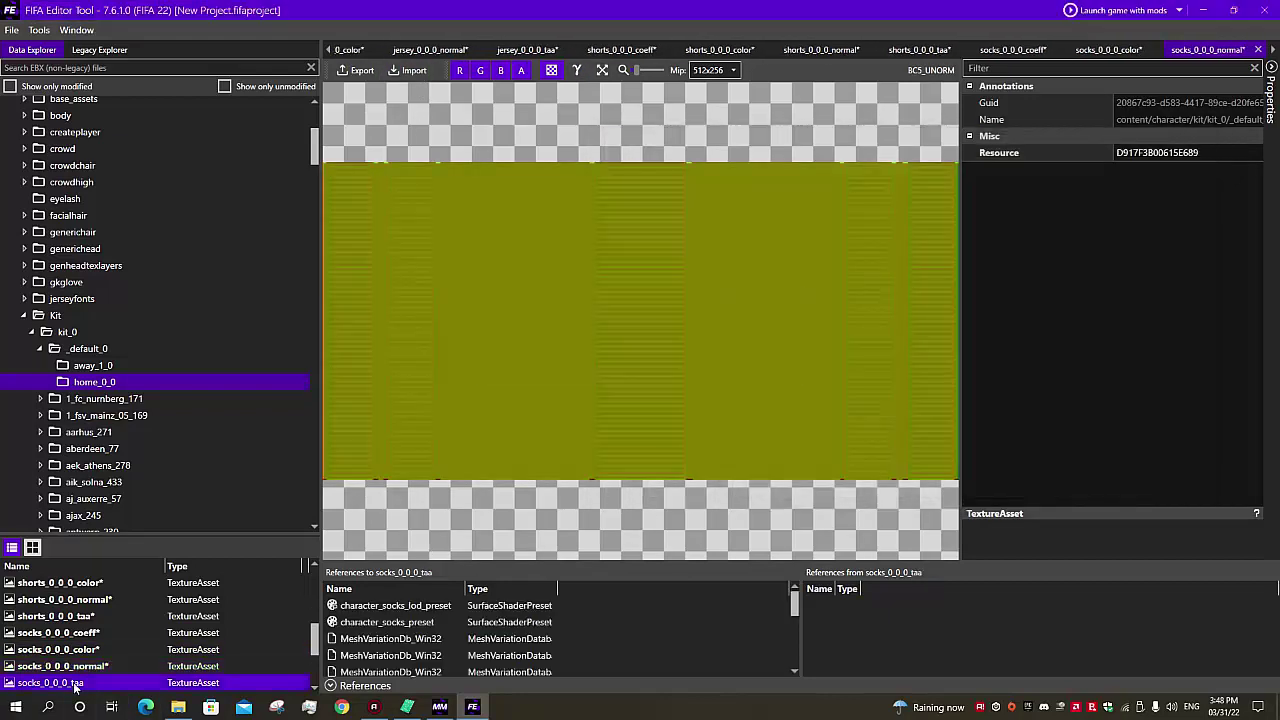
left_click(414, 71)
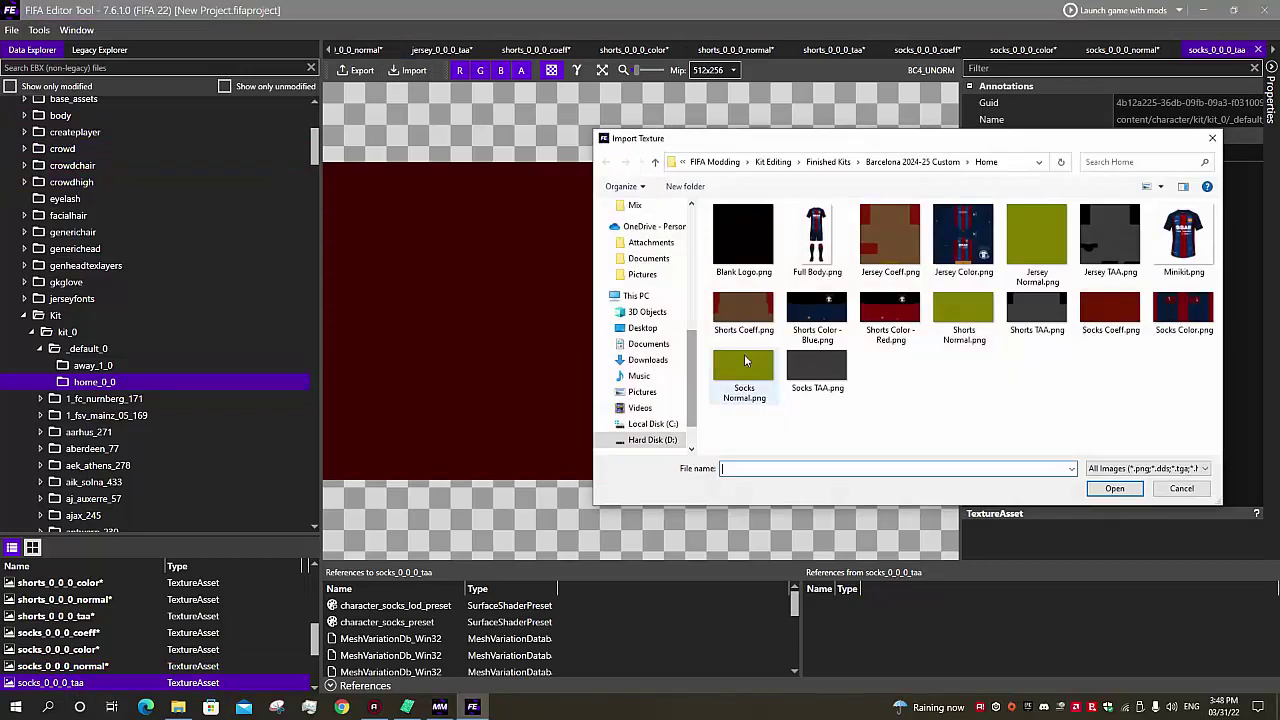
double_click(826, 372)
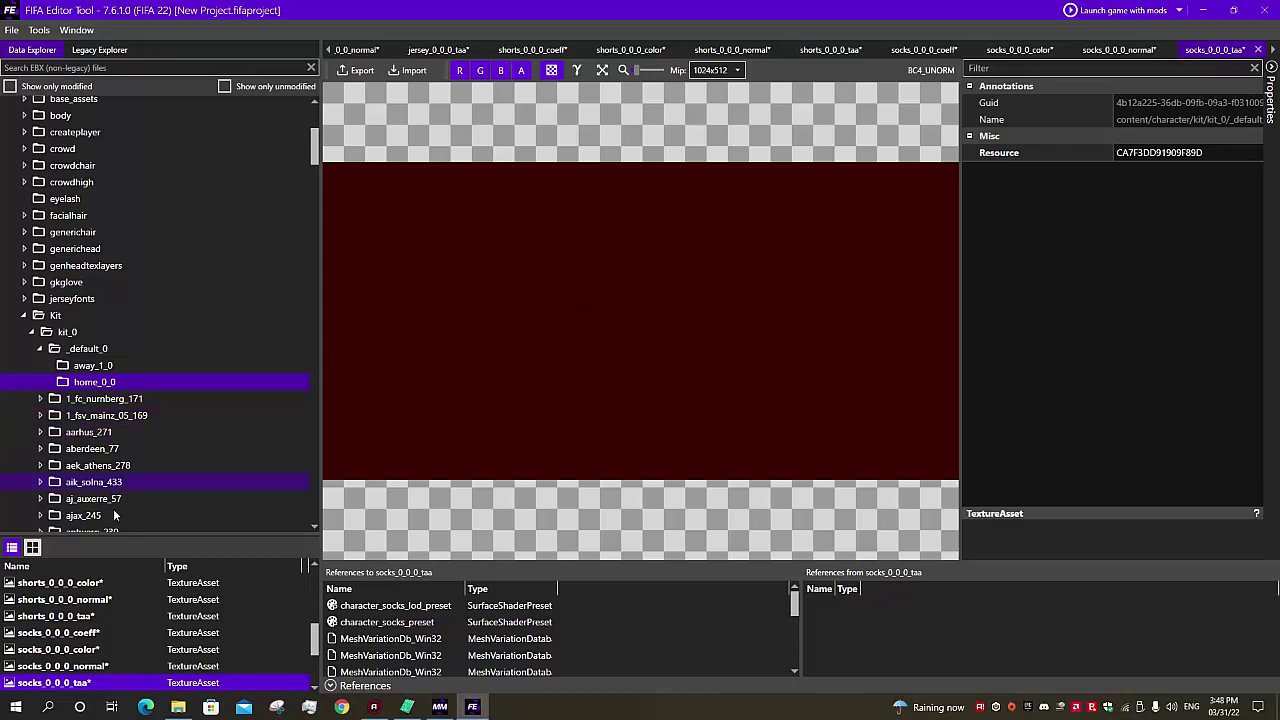
Open the hotspots_0_0_0 asset and examine hotspot entries [1] and [3] for the jersey's back number and name.
scroll(95, 625, "up", 5)
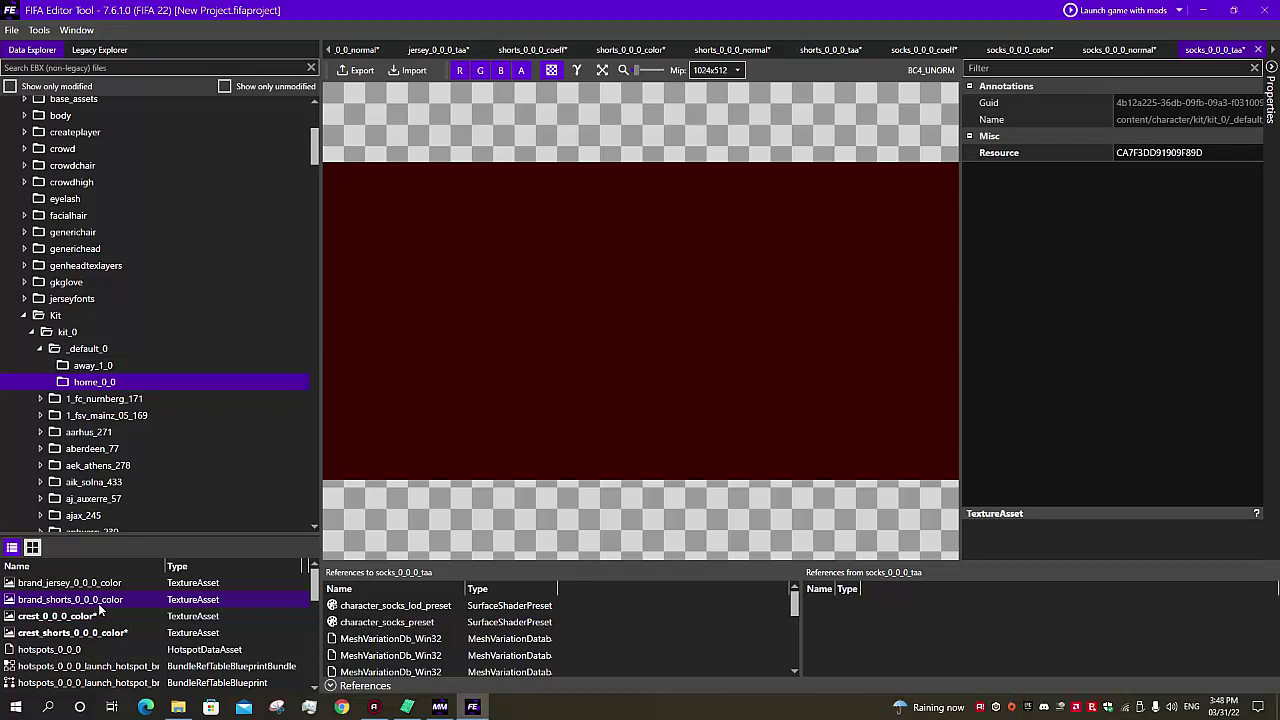
double_click(65, 651)
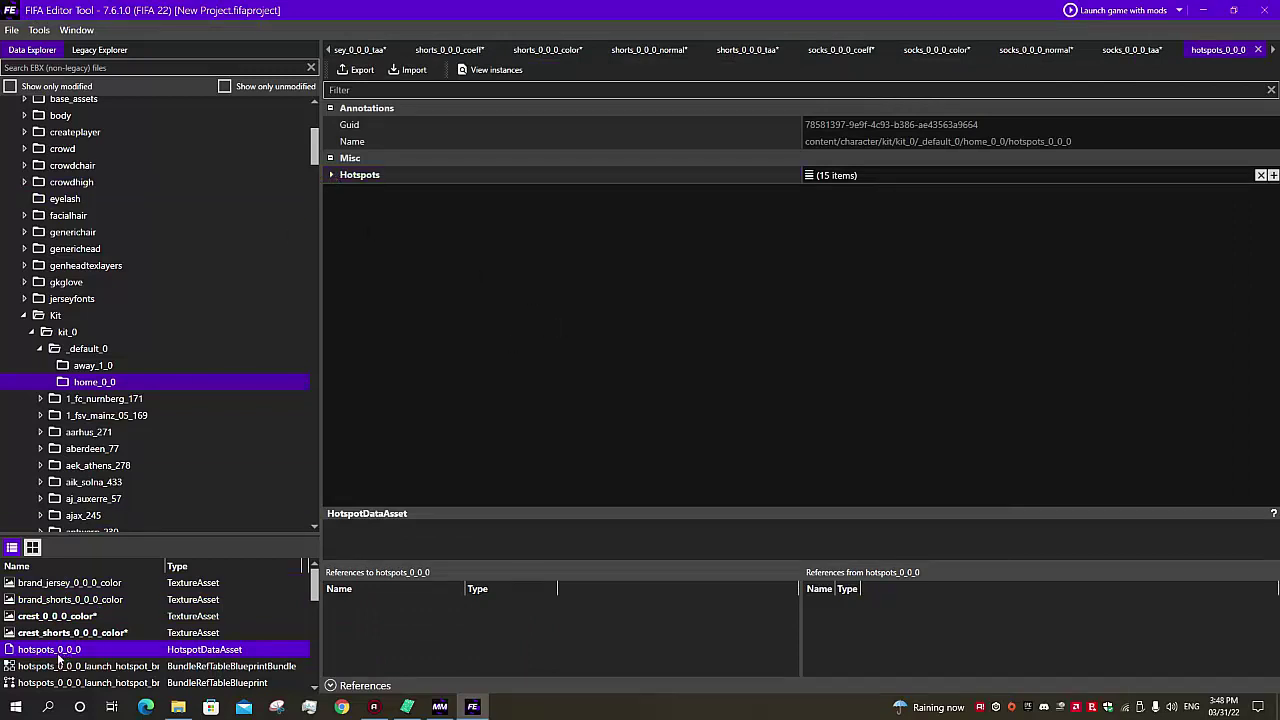
left_click(332, 176)
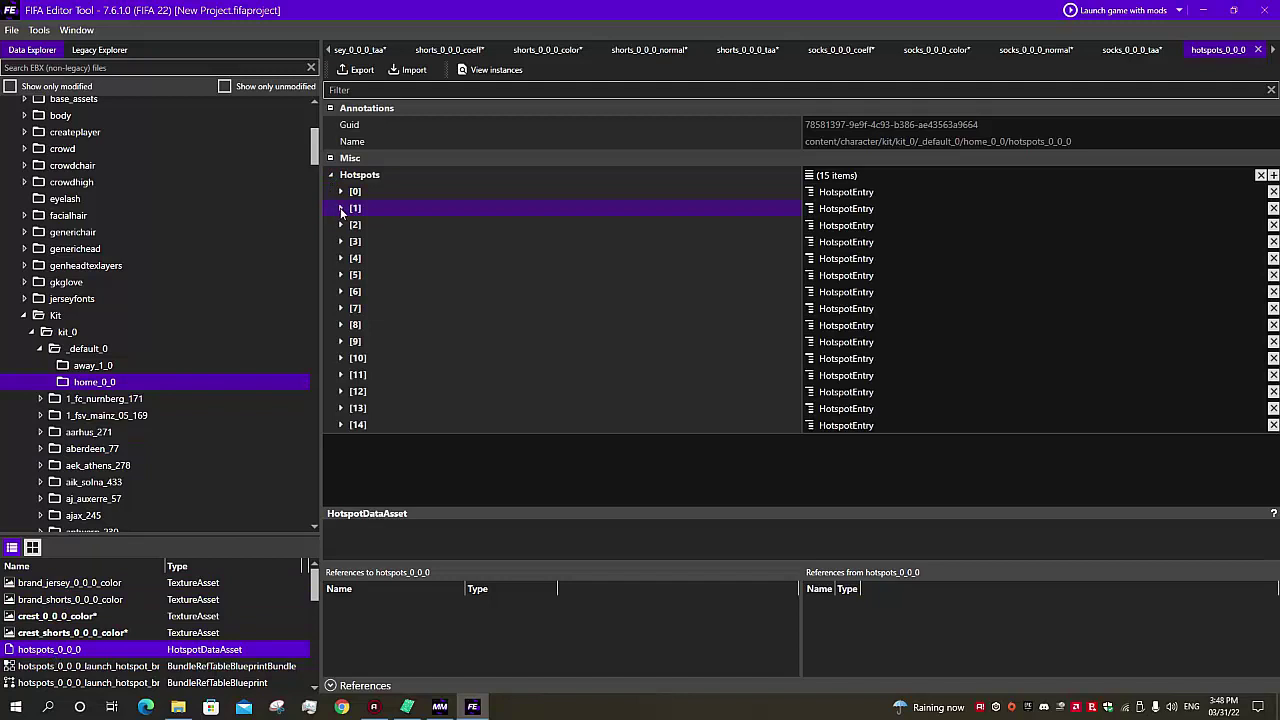
left_click(340, 208)
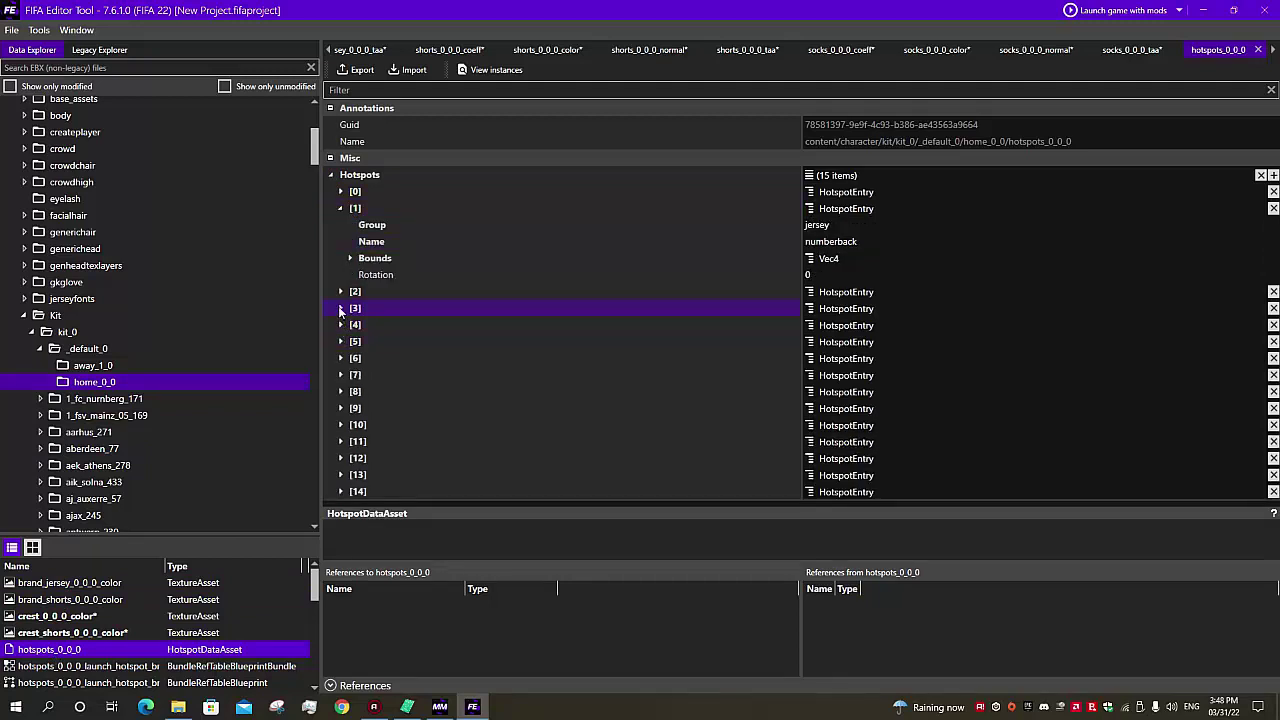
left_click(340, 309)
left_click(336, 205)
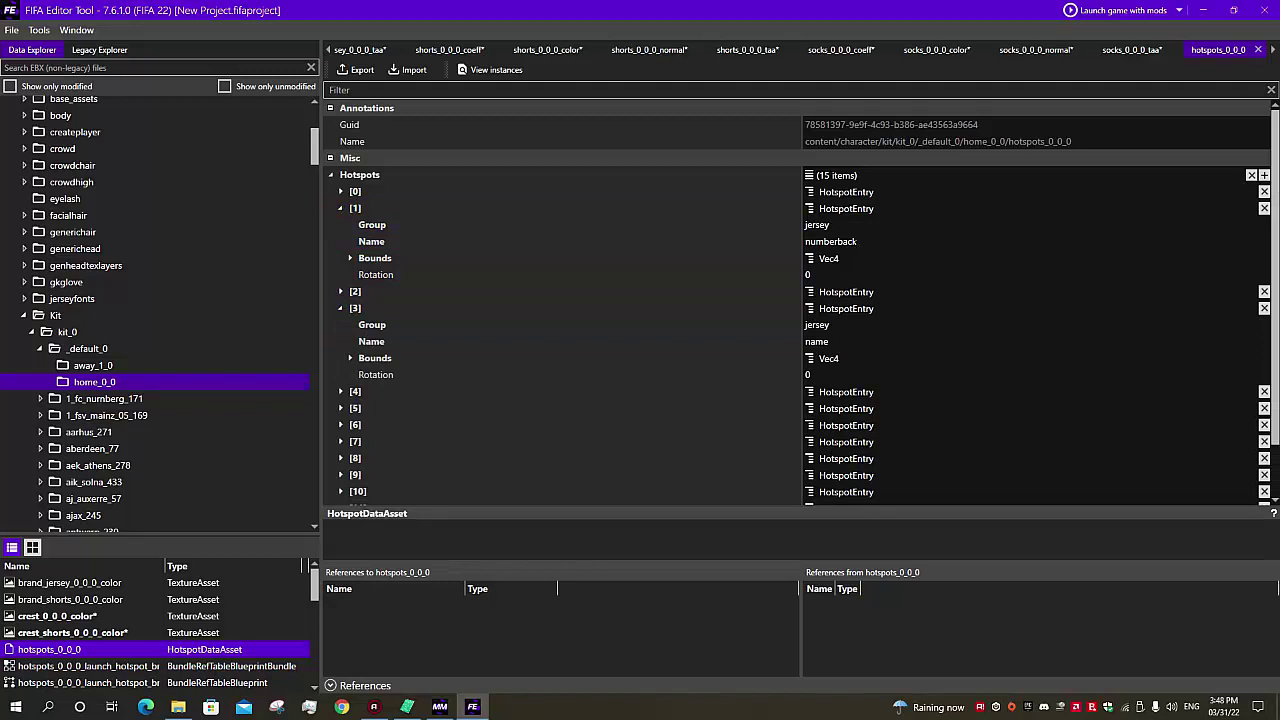
left_click(345, 310)
left_click(803, 337)
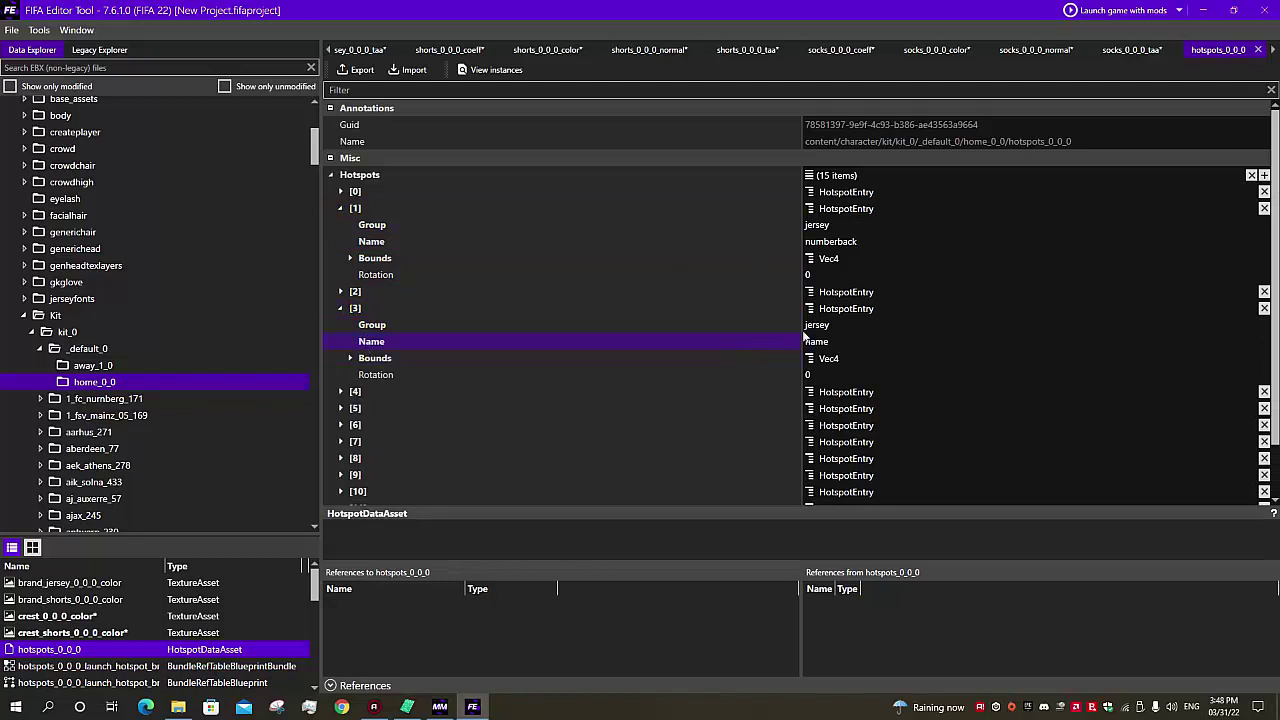
Check hotspot entry [2] for the jersey's front number.
left_click(341, 292)
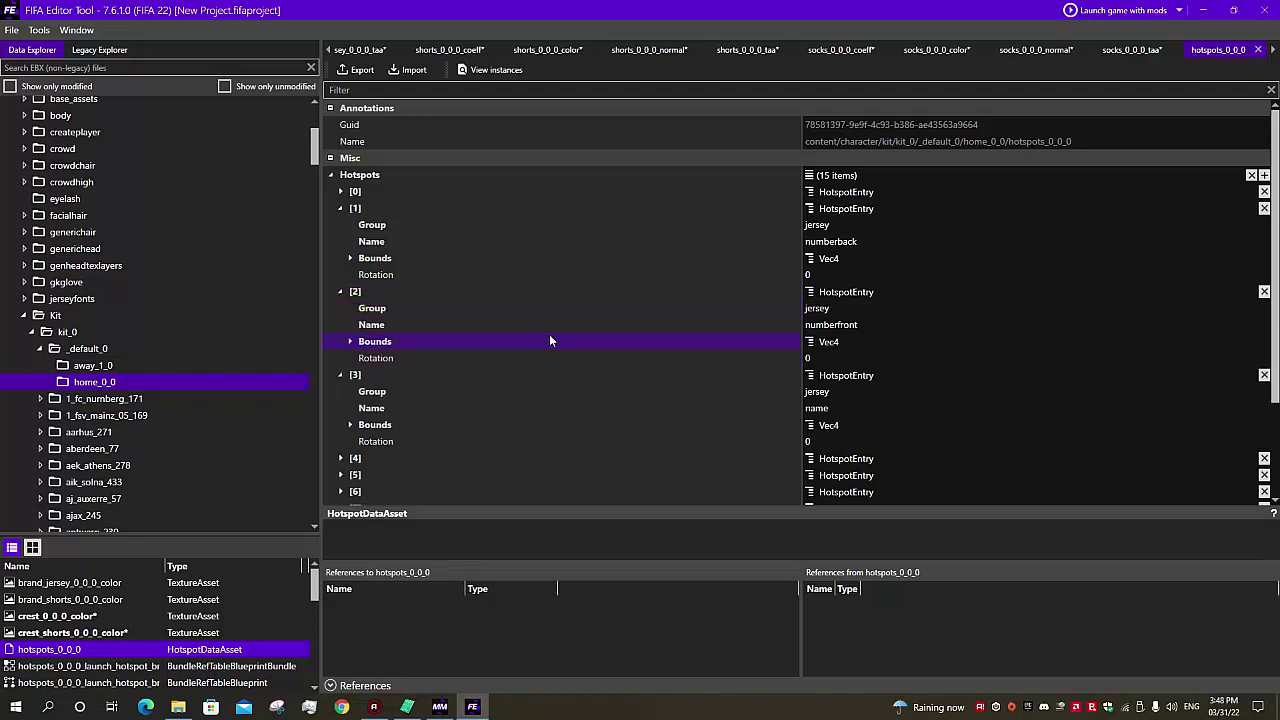
left_click(341, 292)
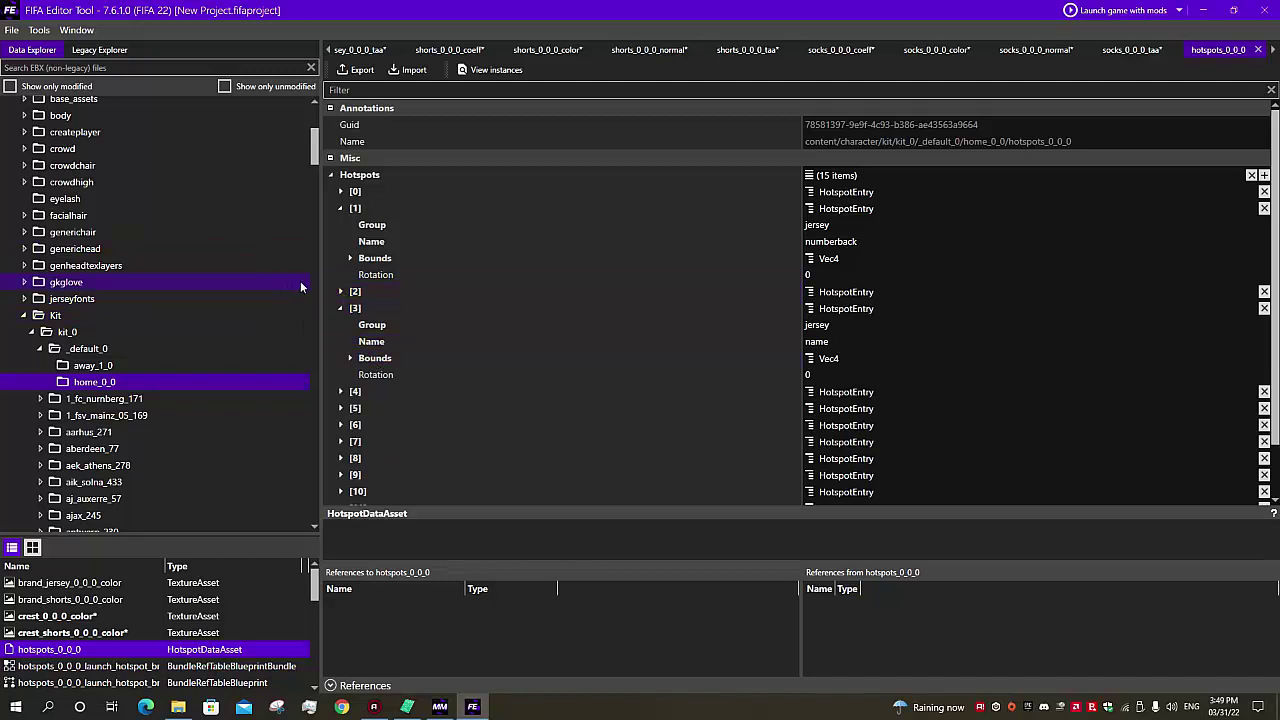
Search the game data for barcelona, open hotspots_241_0_0 from fc_barcelona_241's home_0_0 kit, and expand hotspot entries [1] and [3].
left_click(80, 67)
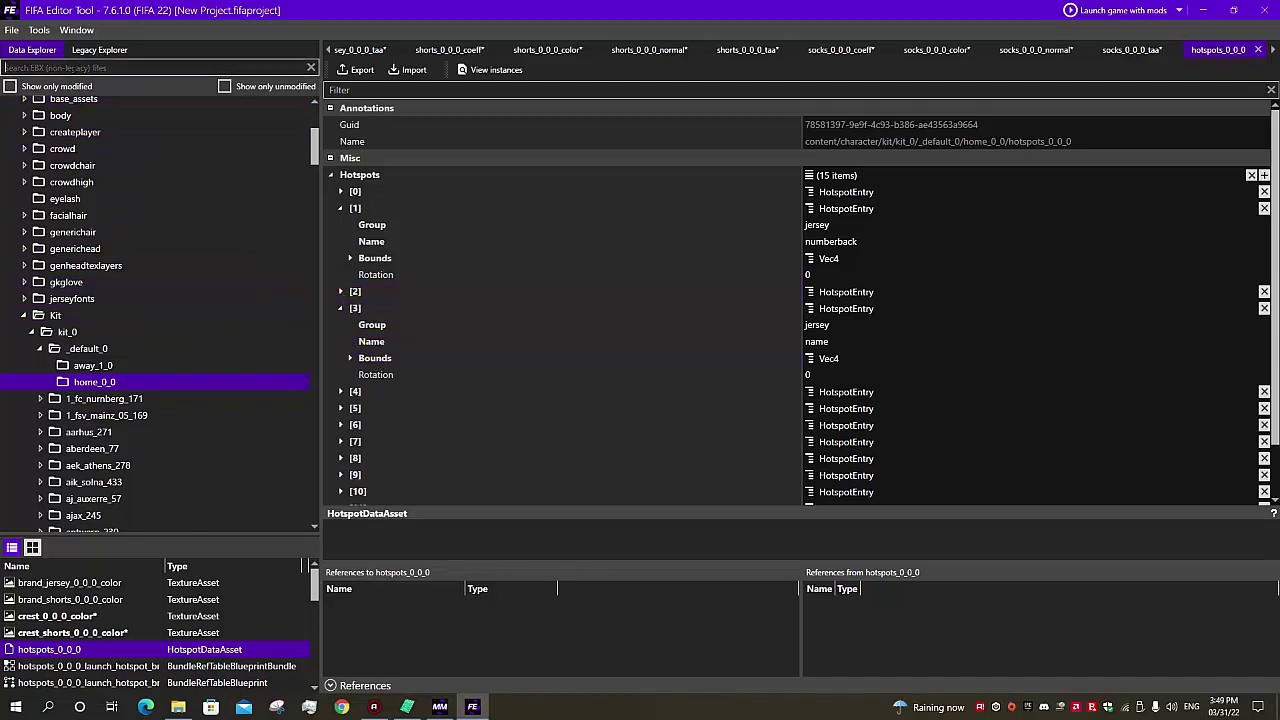
type("barcelona")
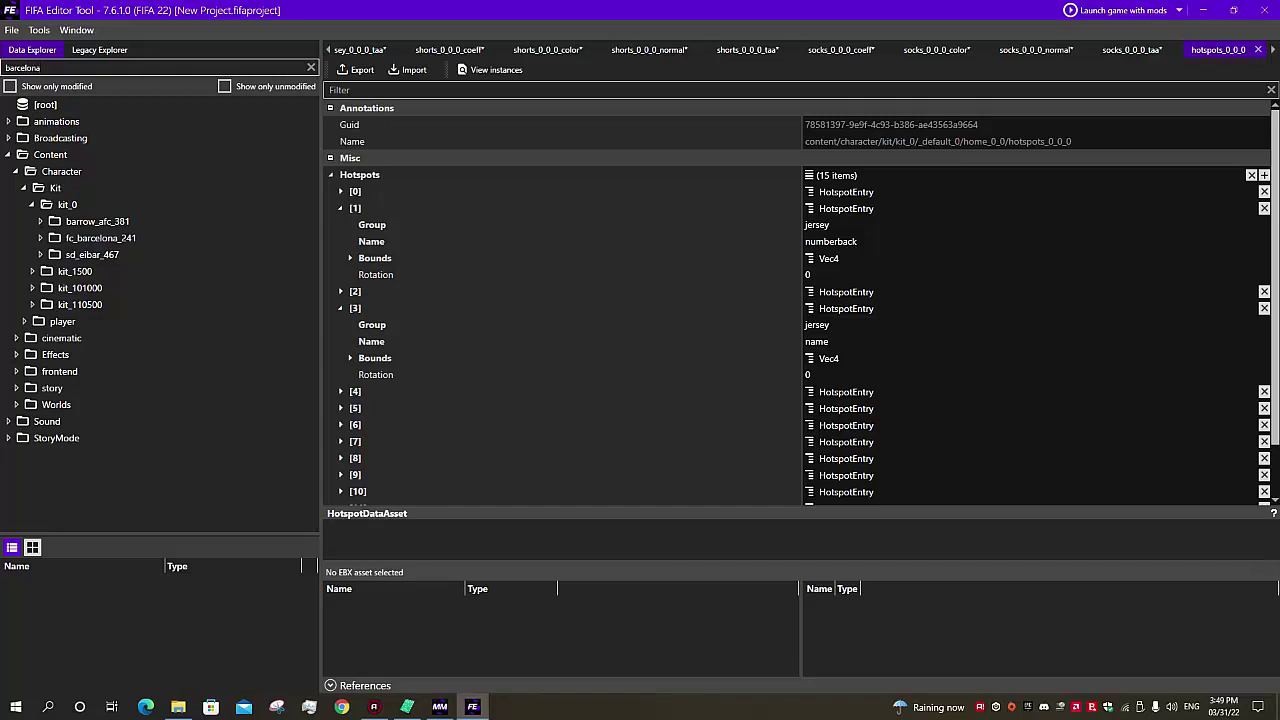
left_click(40, 204)
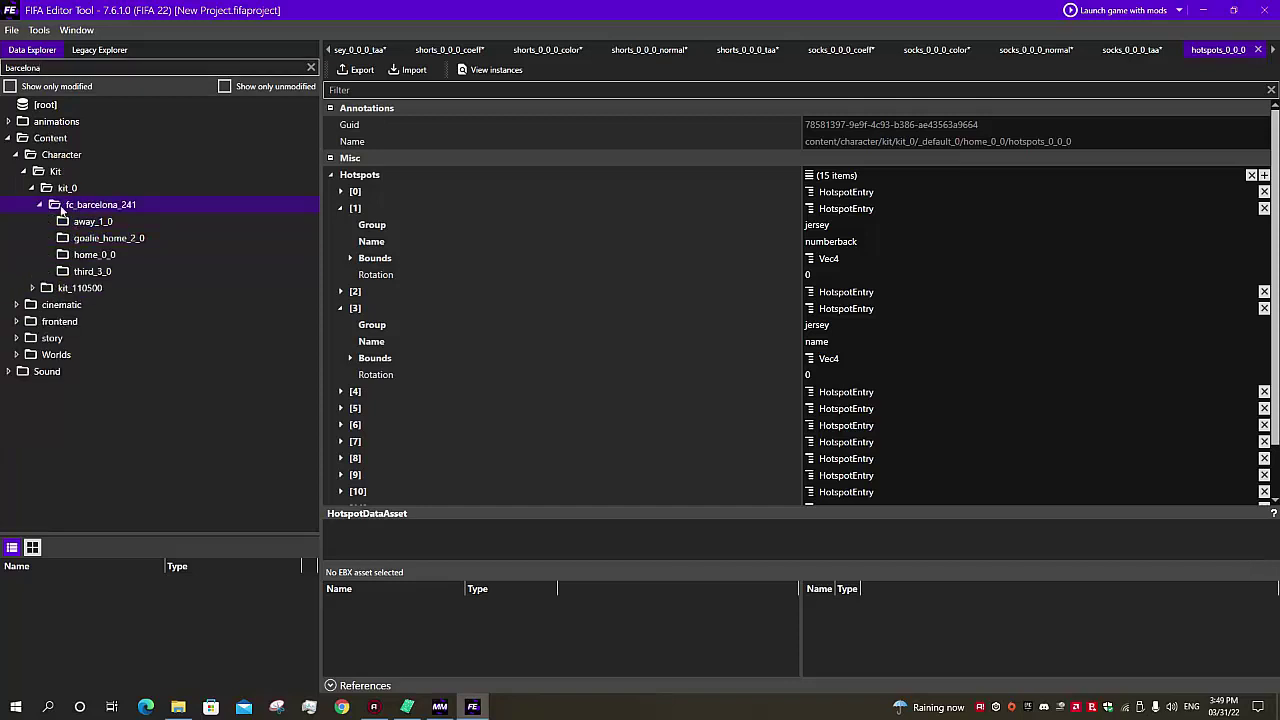
left_click(95, 257)
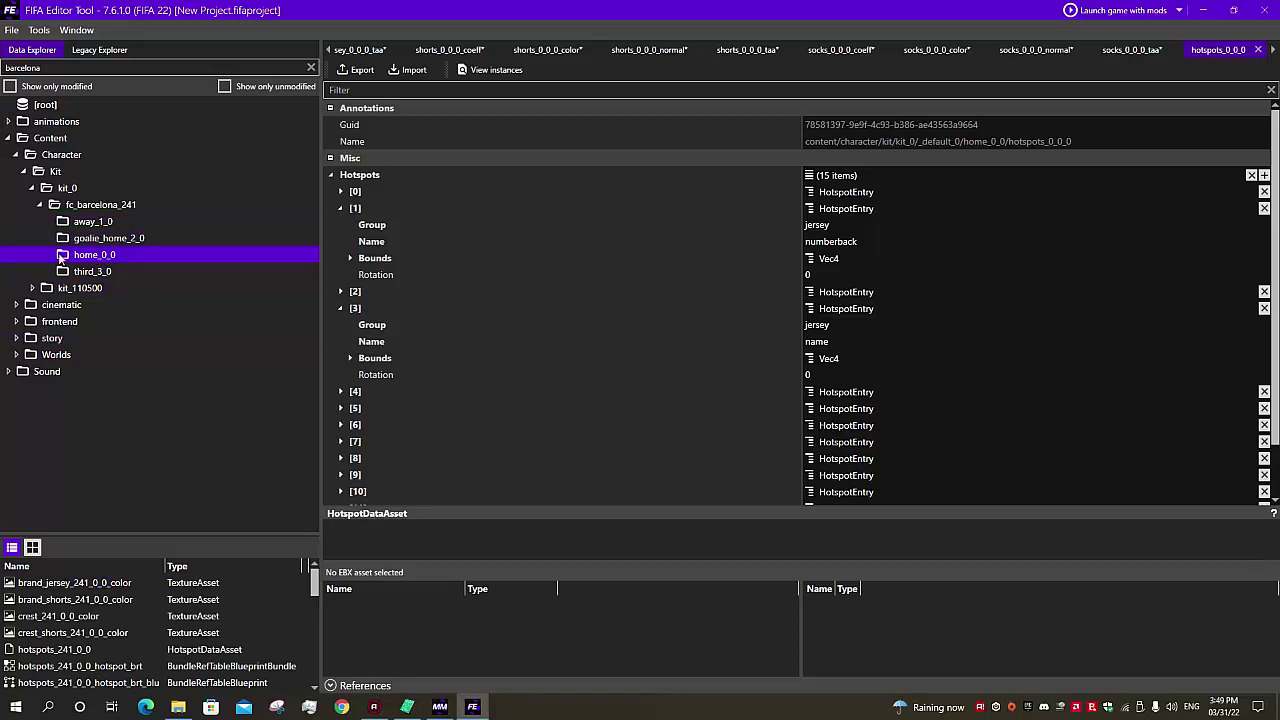
double_click(35, 651)
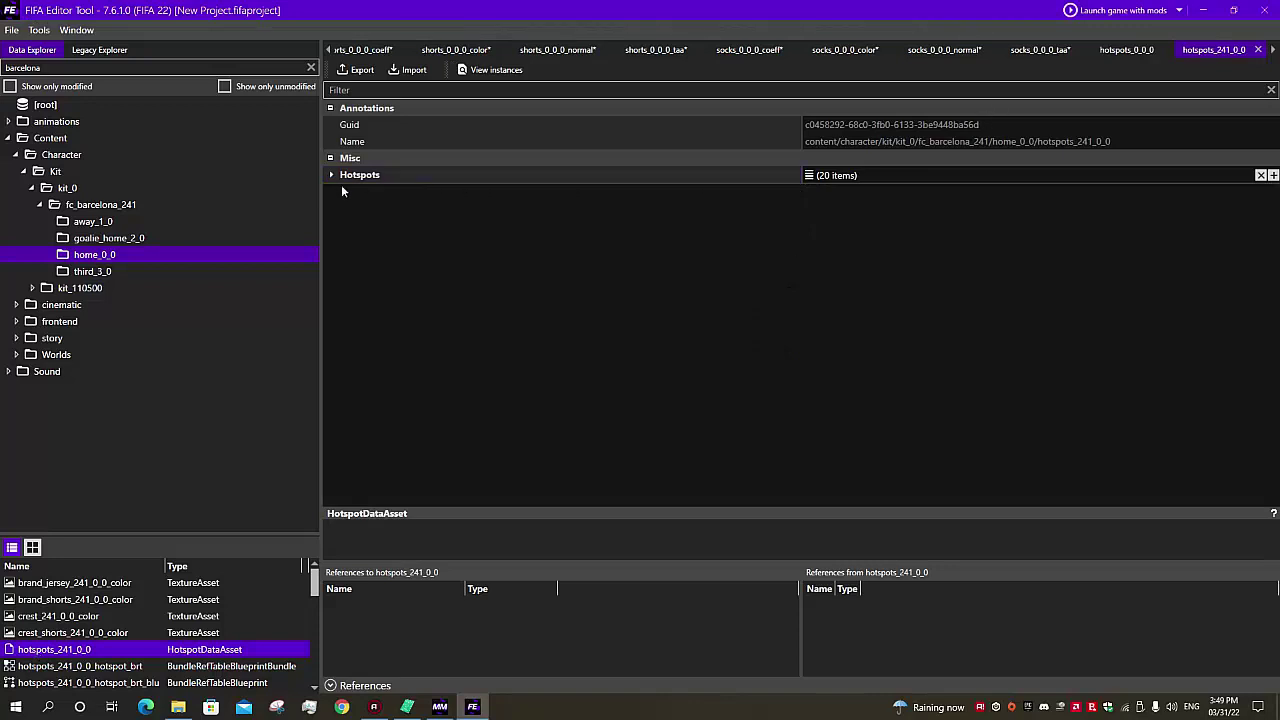
left_click(331, 175)
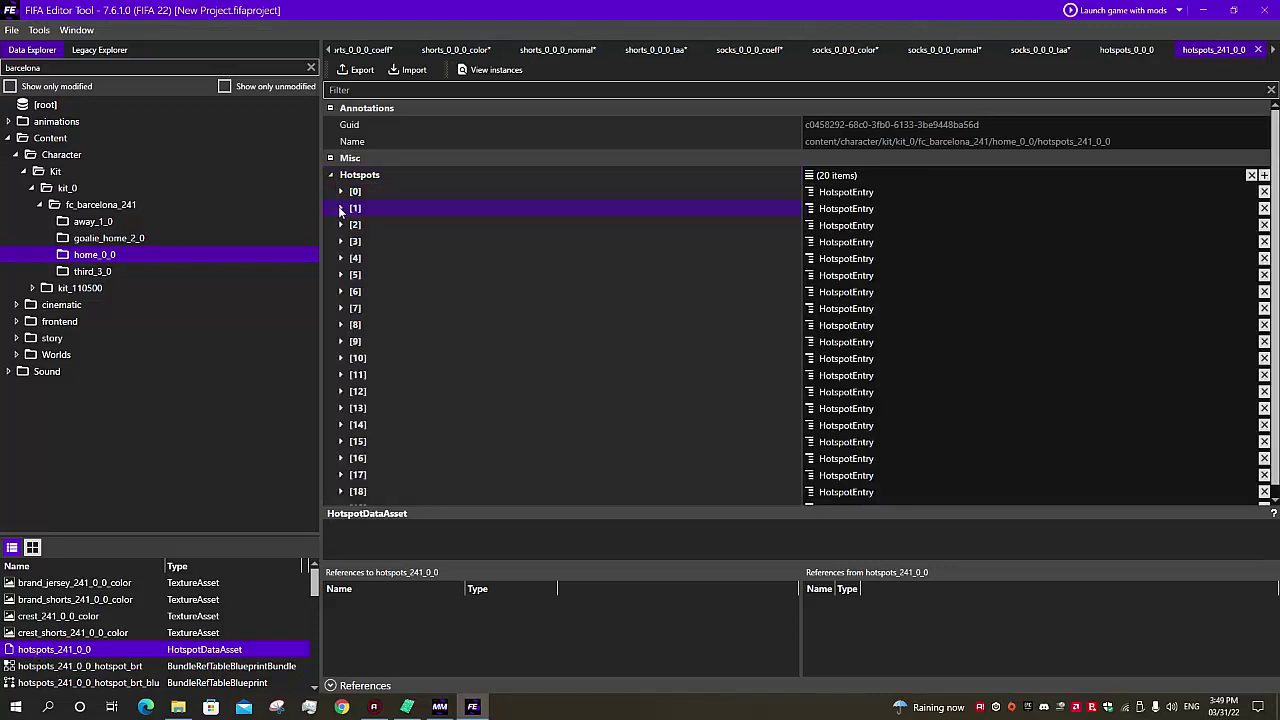
left_click(340, 209)
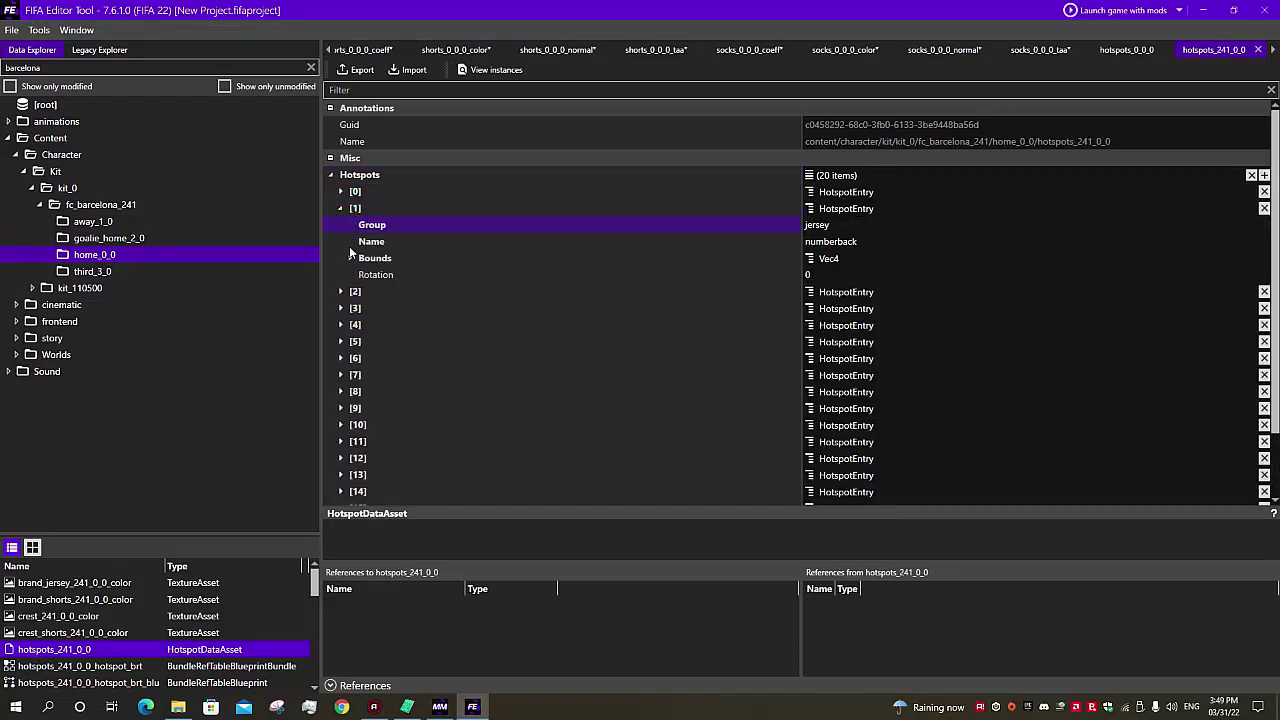
left_click(340, 308)
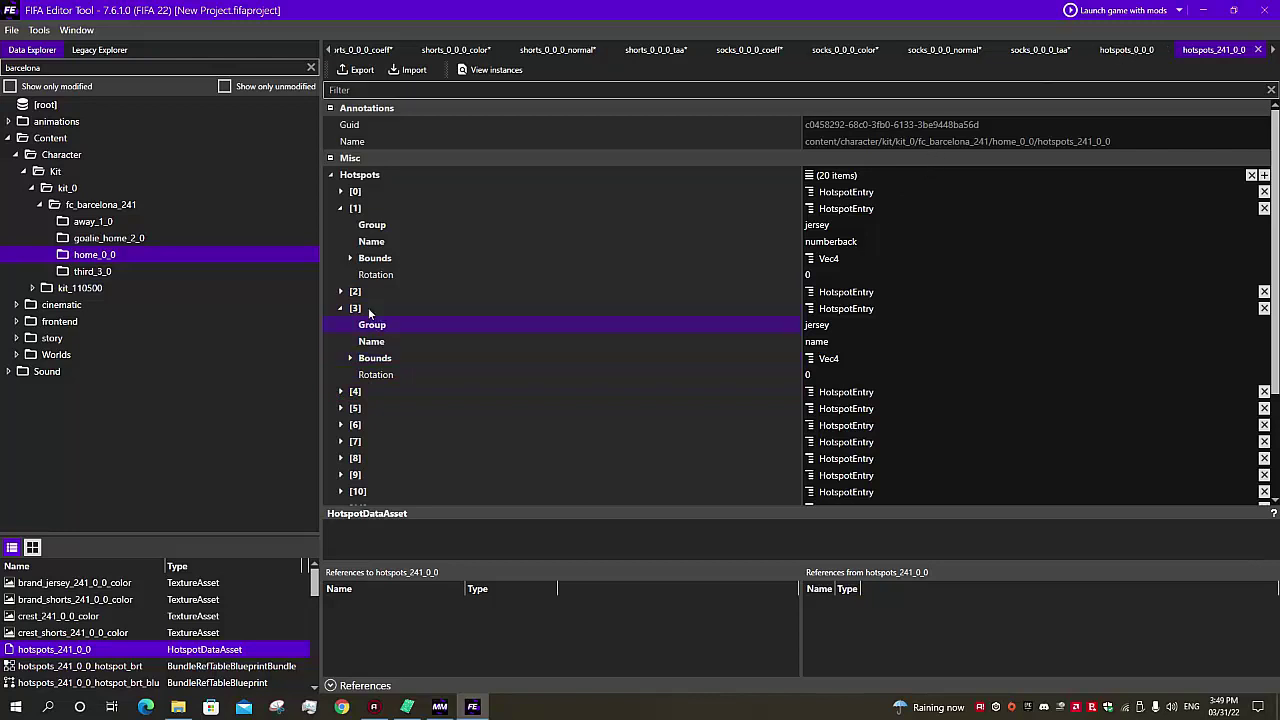
Copy the numberback Bounds of entry [1] from hotspots_241_0_0 and paste them onto entry [1]'s Bounds in hotspots_0_0_0.
left_click(376, 209)
left_click(374, 258)
left_click(350, 259)
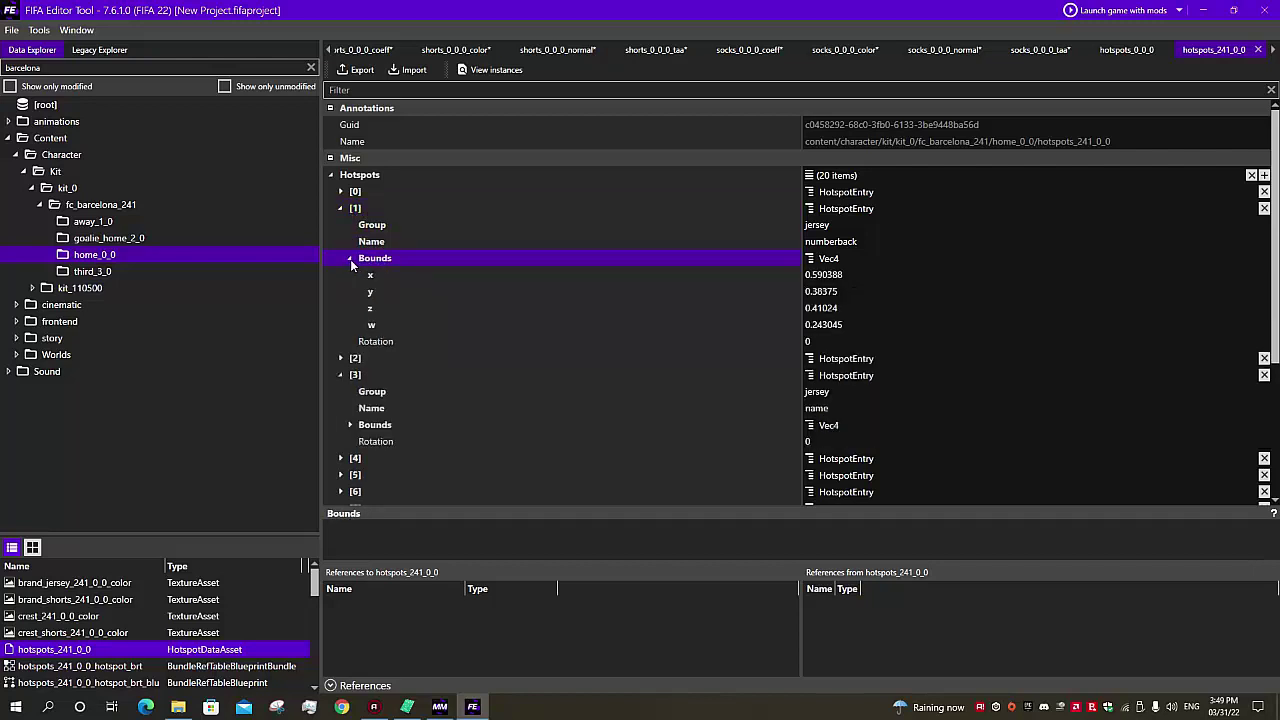
right_click(473, 257)
left_click(490, 265)
left_click(1128, 48)
left_click(352, 258)
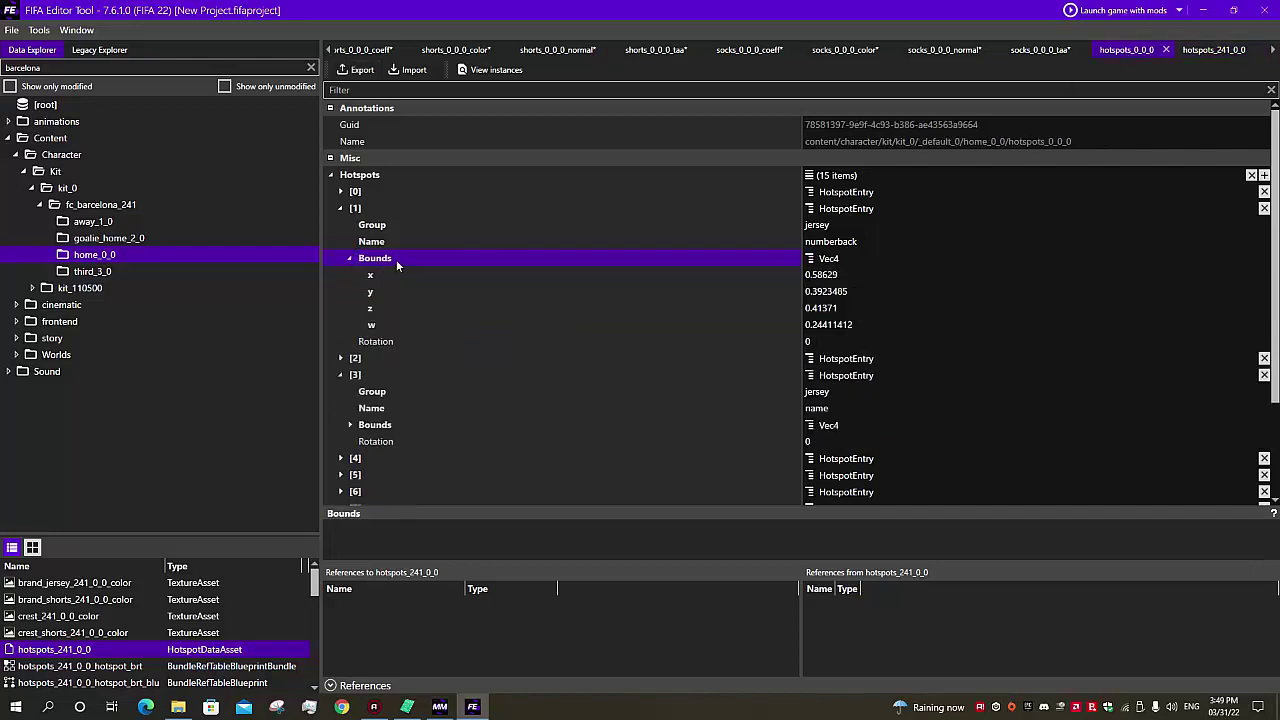
right_click(396, 259)
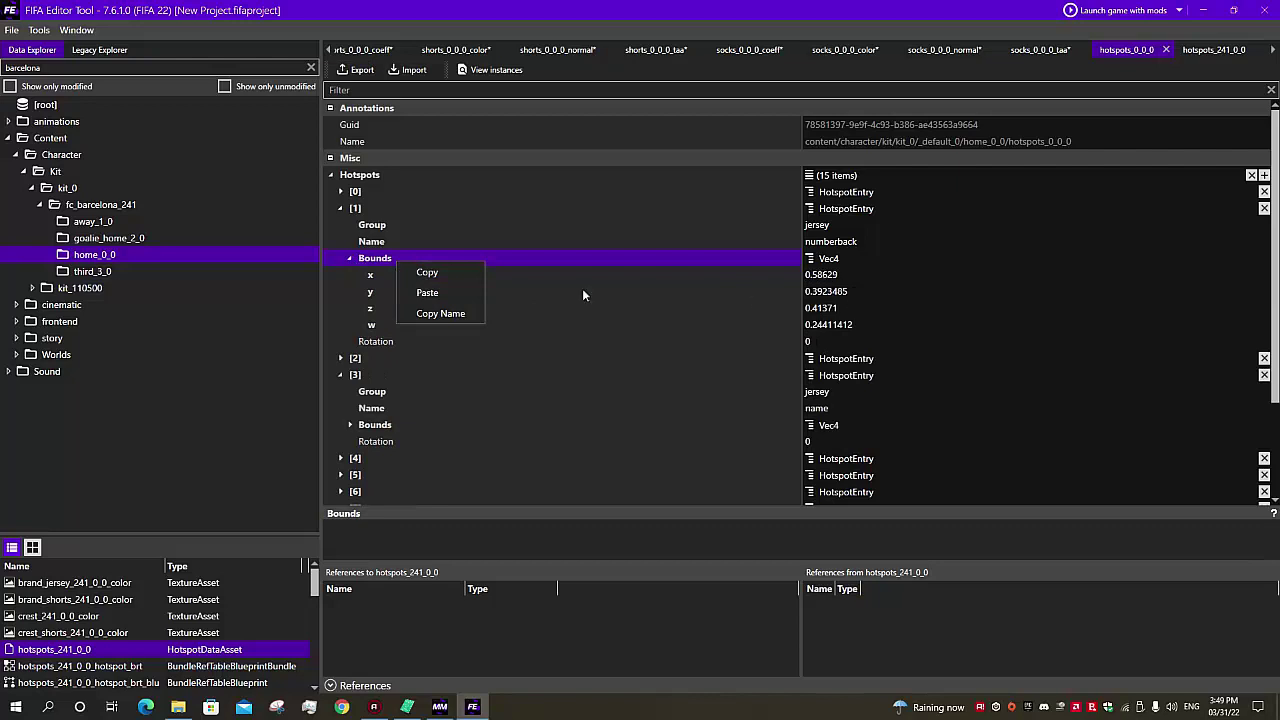
left_click(427, 292)
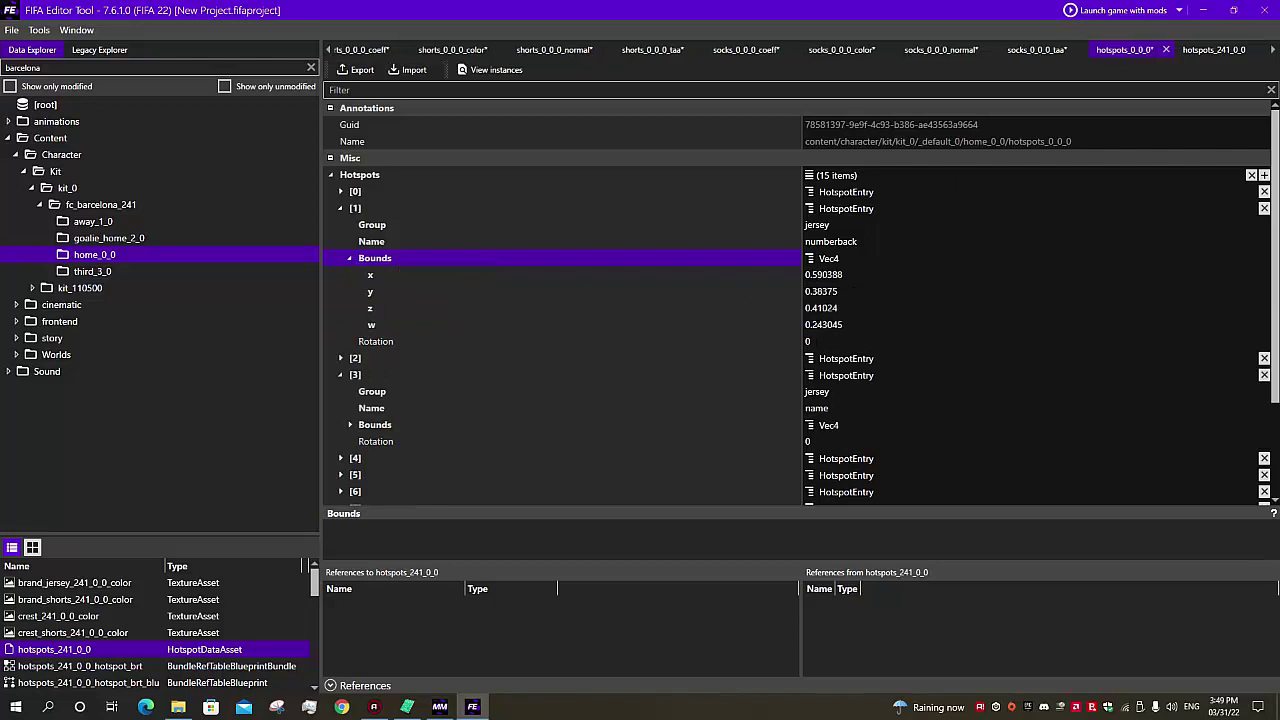
Copy the jersey name Bounds of entry [3] from hotspots_241_0_0 onto the matching entry in hotspots_0_0_0.
left_click(1222, 52)
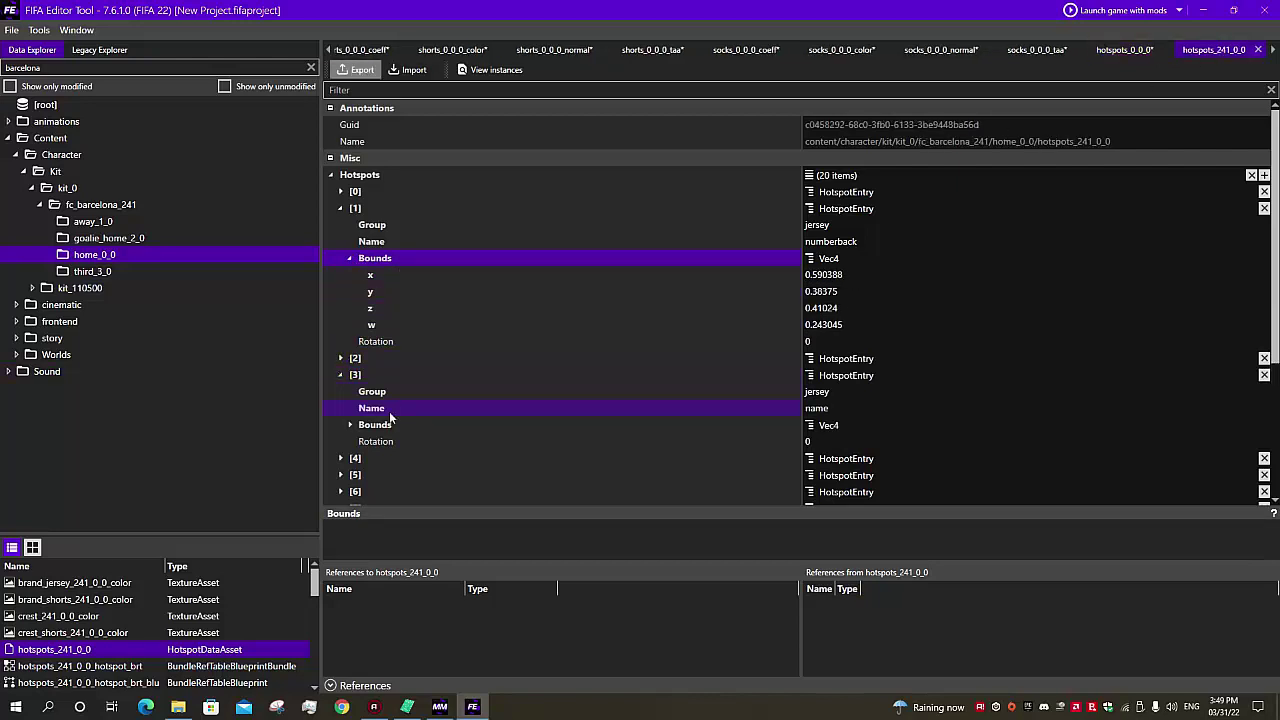
left_click(368, 425)
left_click(351, 425)
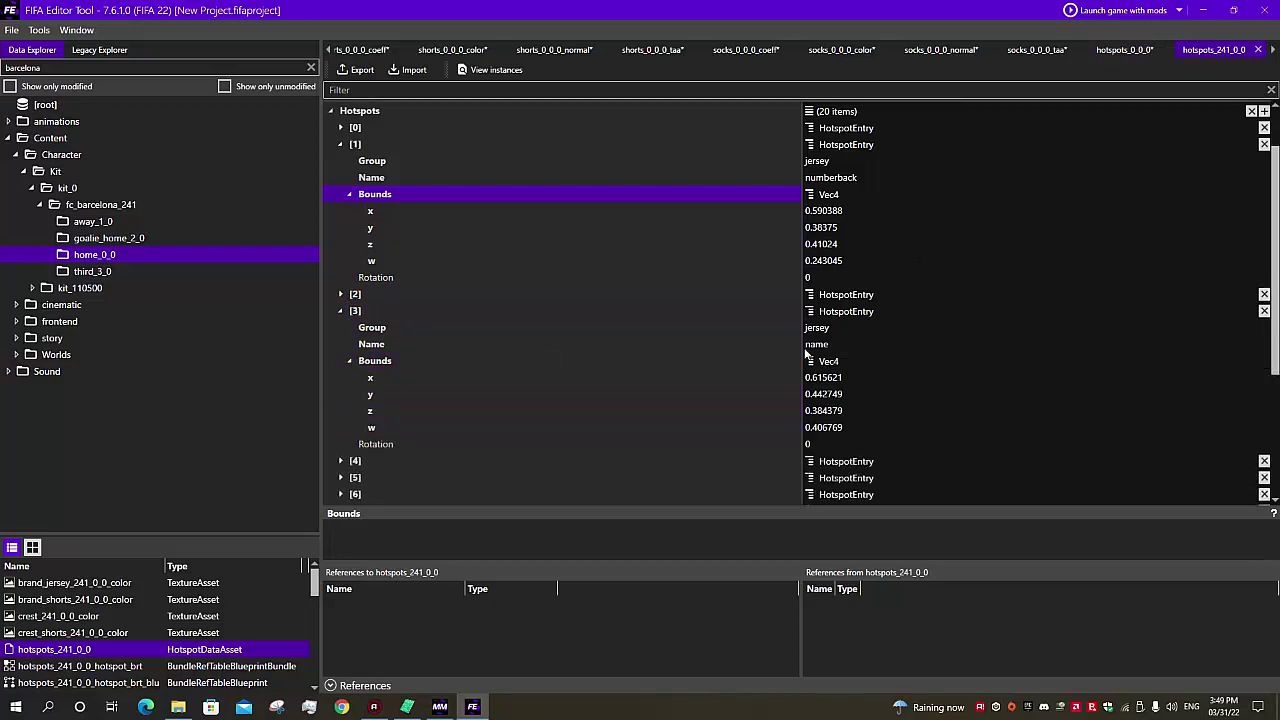
right_click(382, 367)
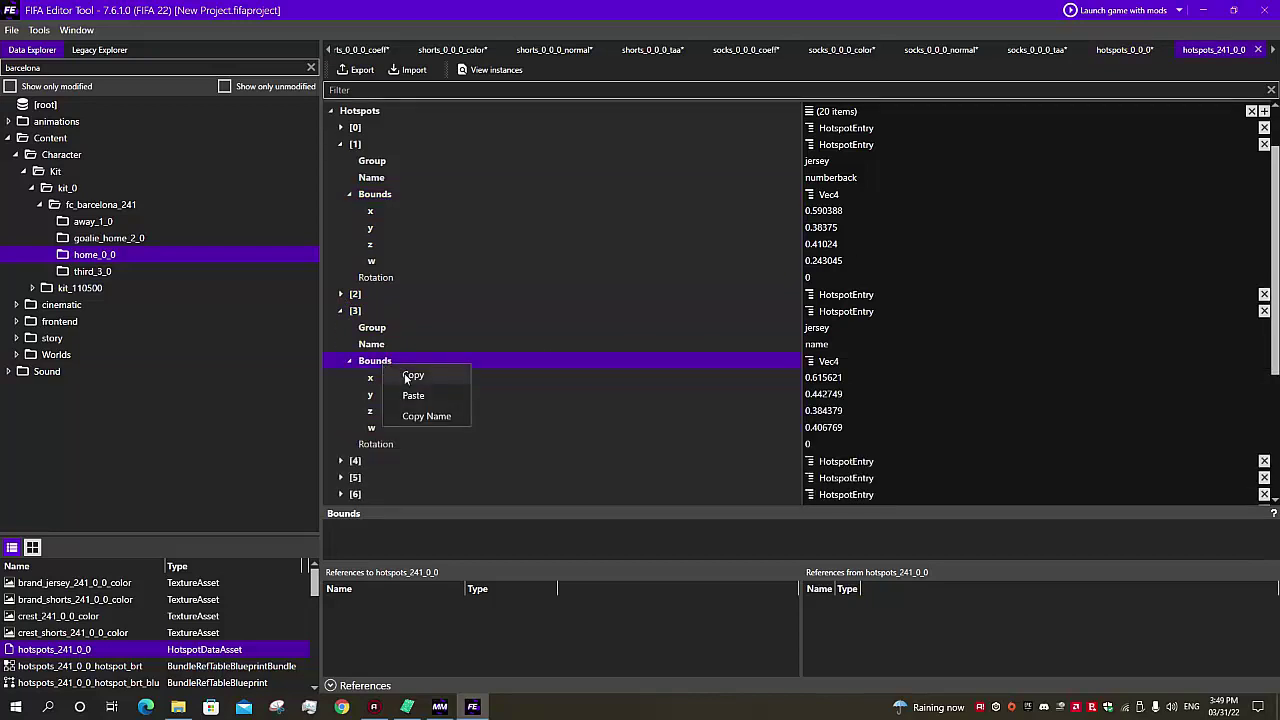
left_click(404, 374)
left_click(1120, 50)
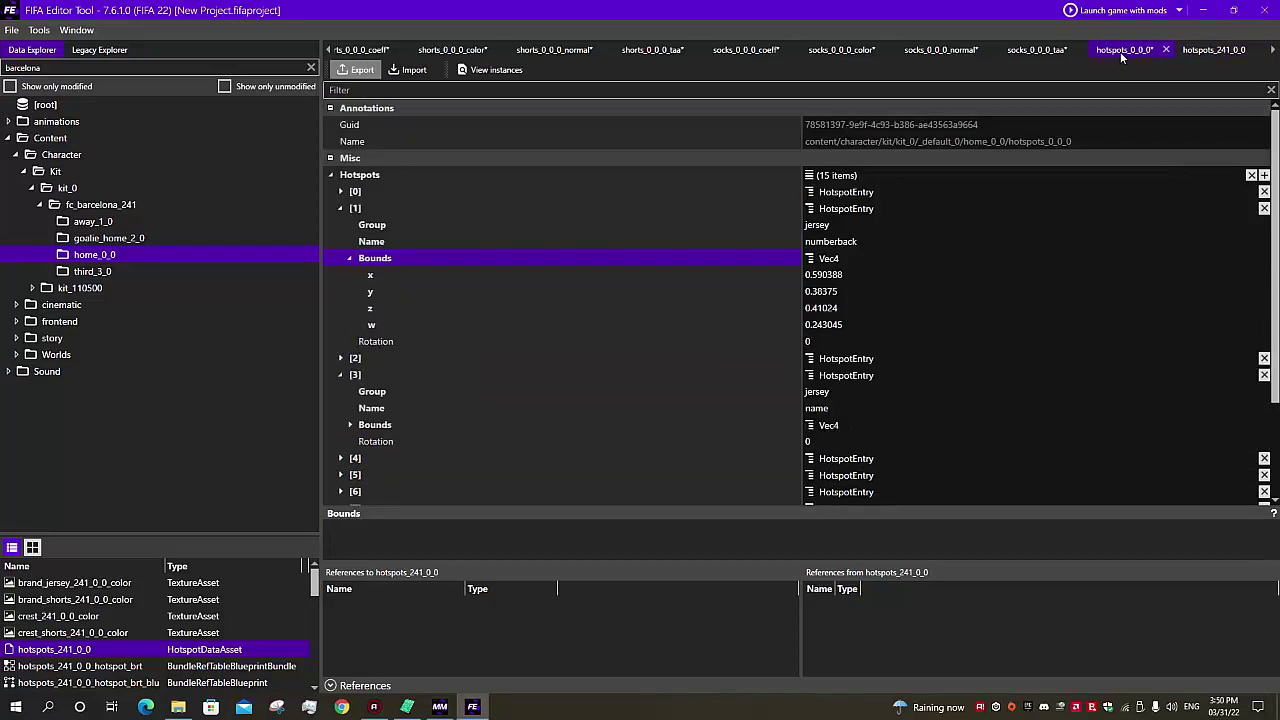
left_click(350, 426)
left_click(350, 426)
right_click(405, 425)
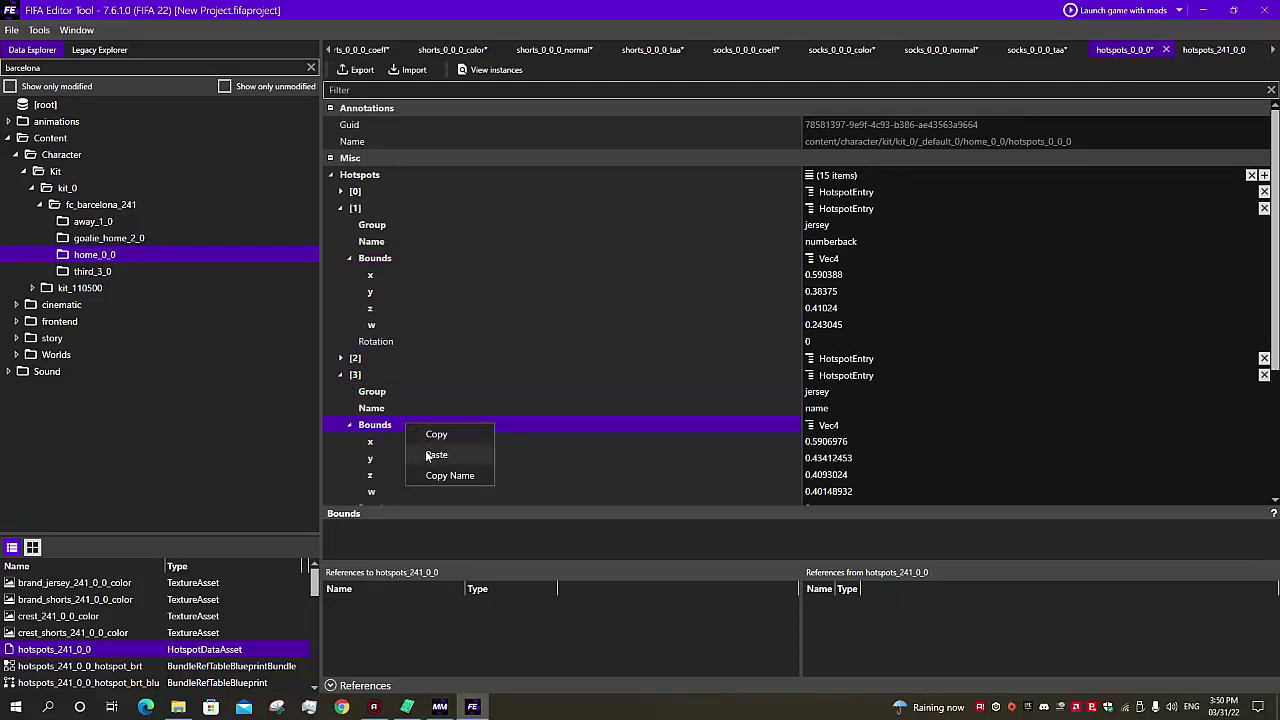
left_click(434, 455)
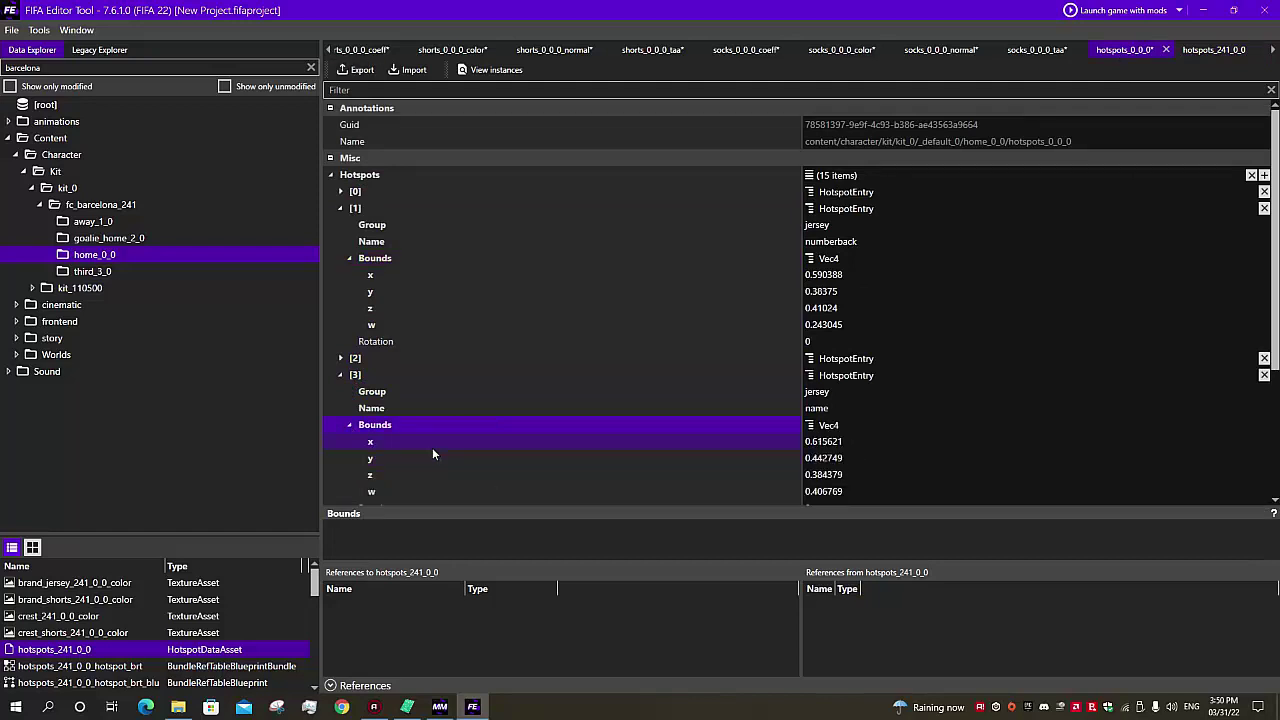
Open the notfound image in the legacy data/ui/imgAssets/kits folder and import Minikit.png into it.
left_click(97, 51)
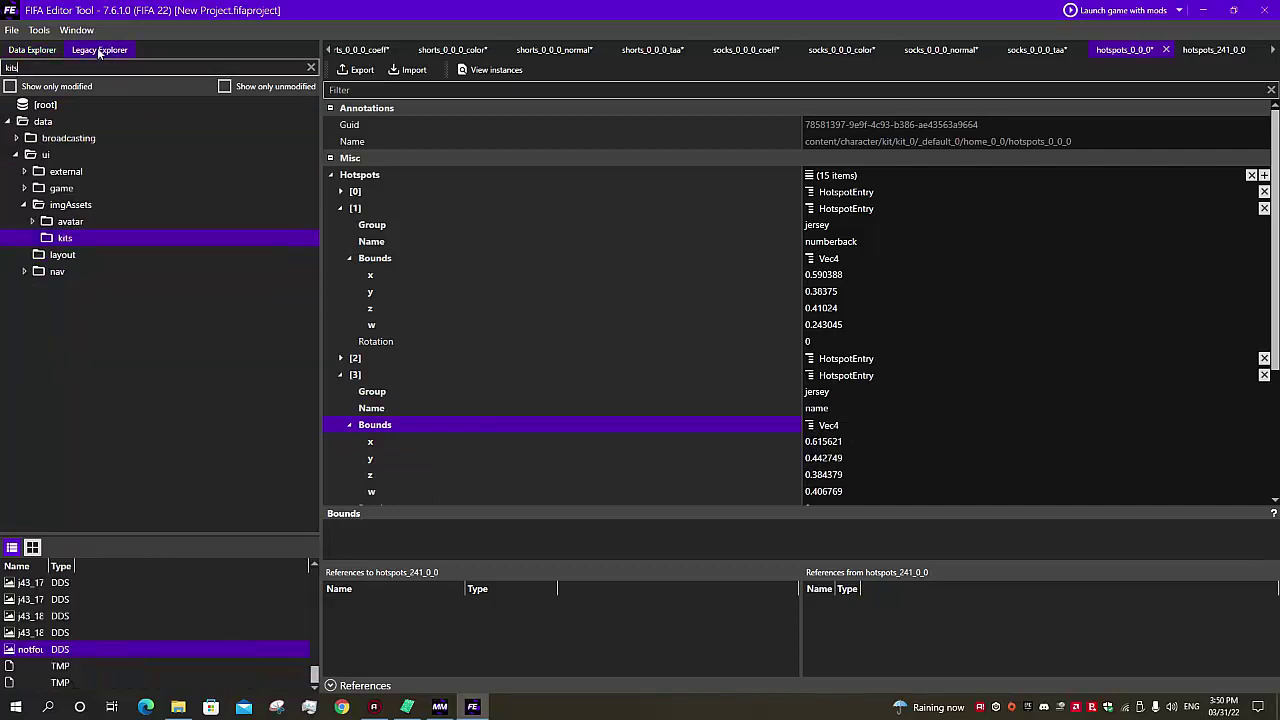
left_click(7, 122)
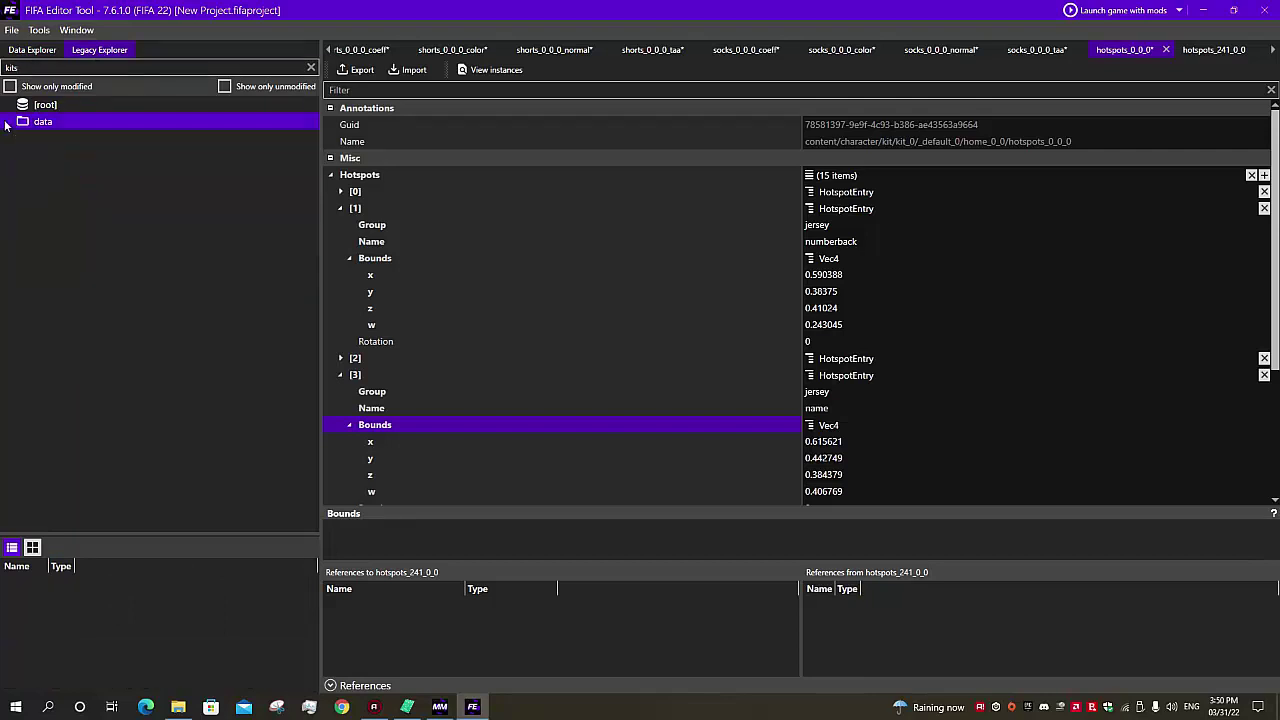
left_click(7, 122)
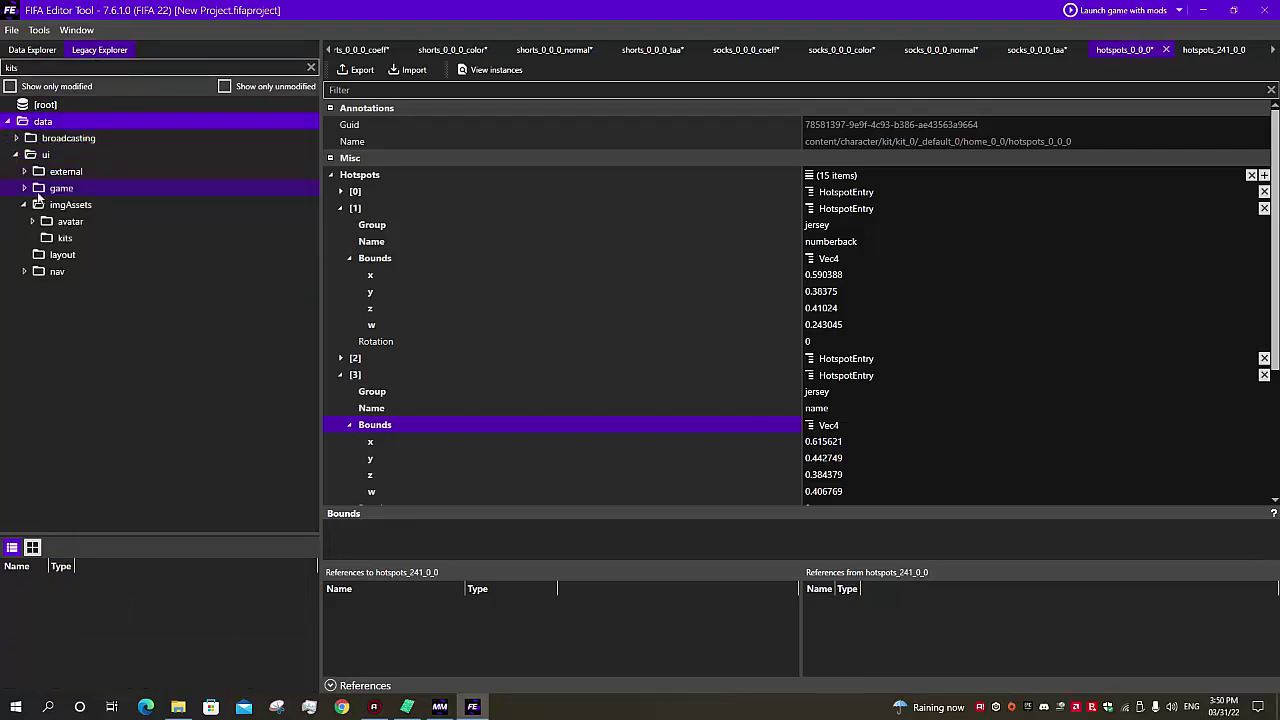
left_click(60, 239)
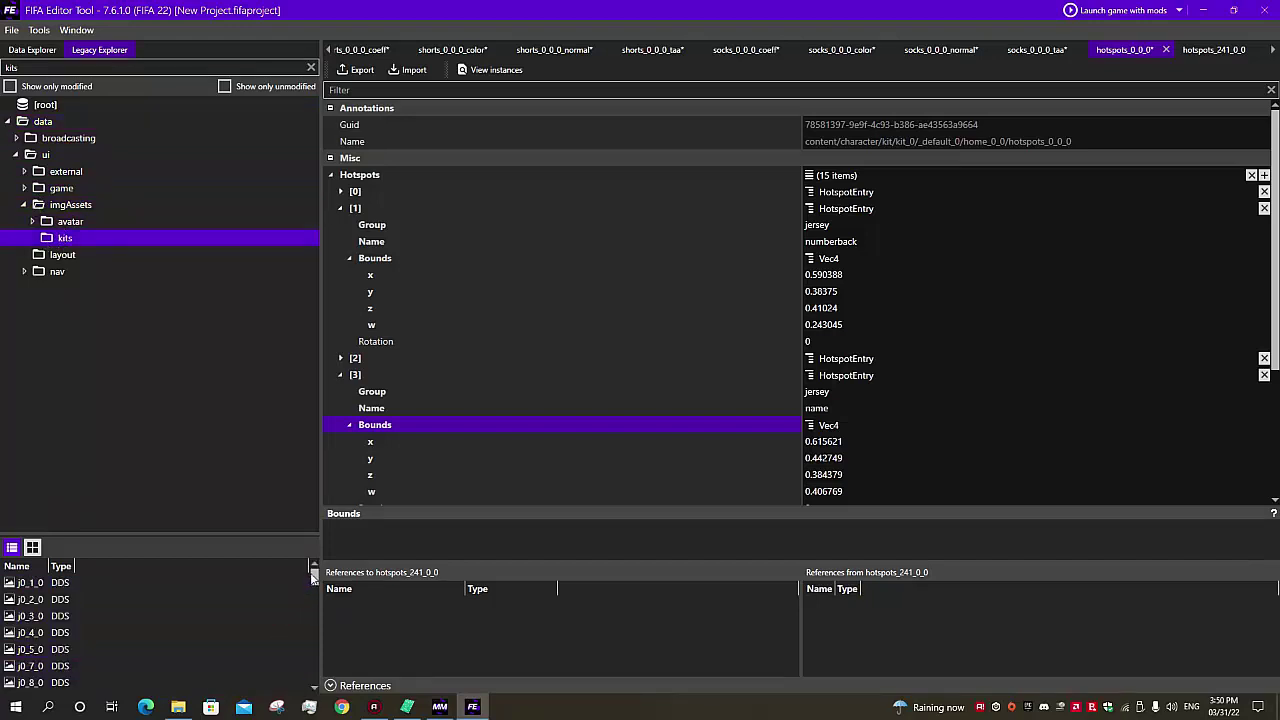
left_click_drag(313, 578, 305, 686)
left_click(150, 631)
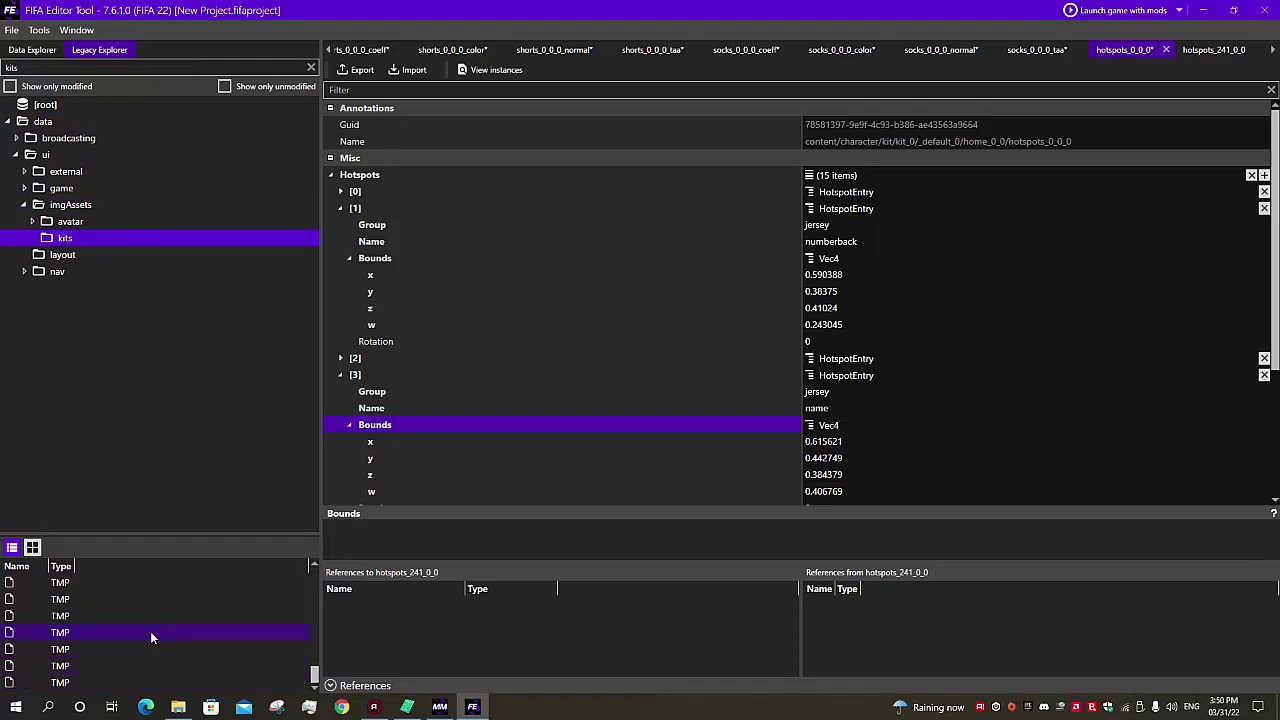
double_click(44, 652)
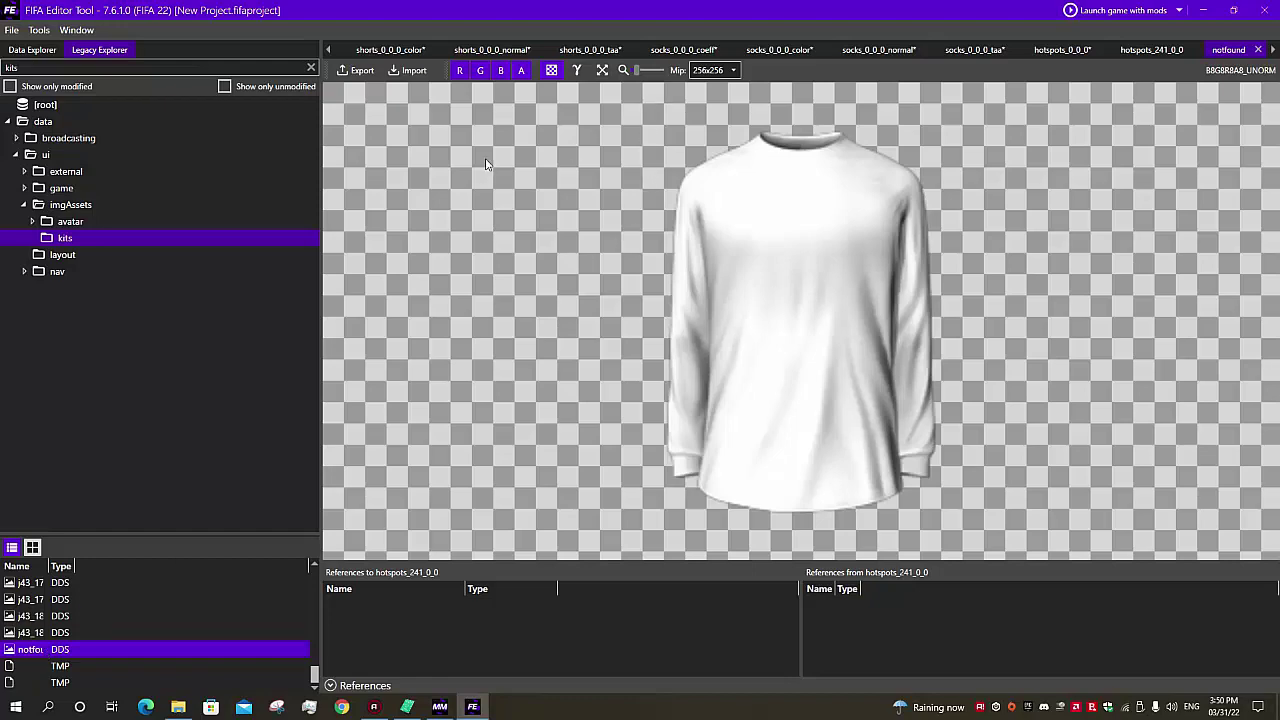
left_click(410, 70)
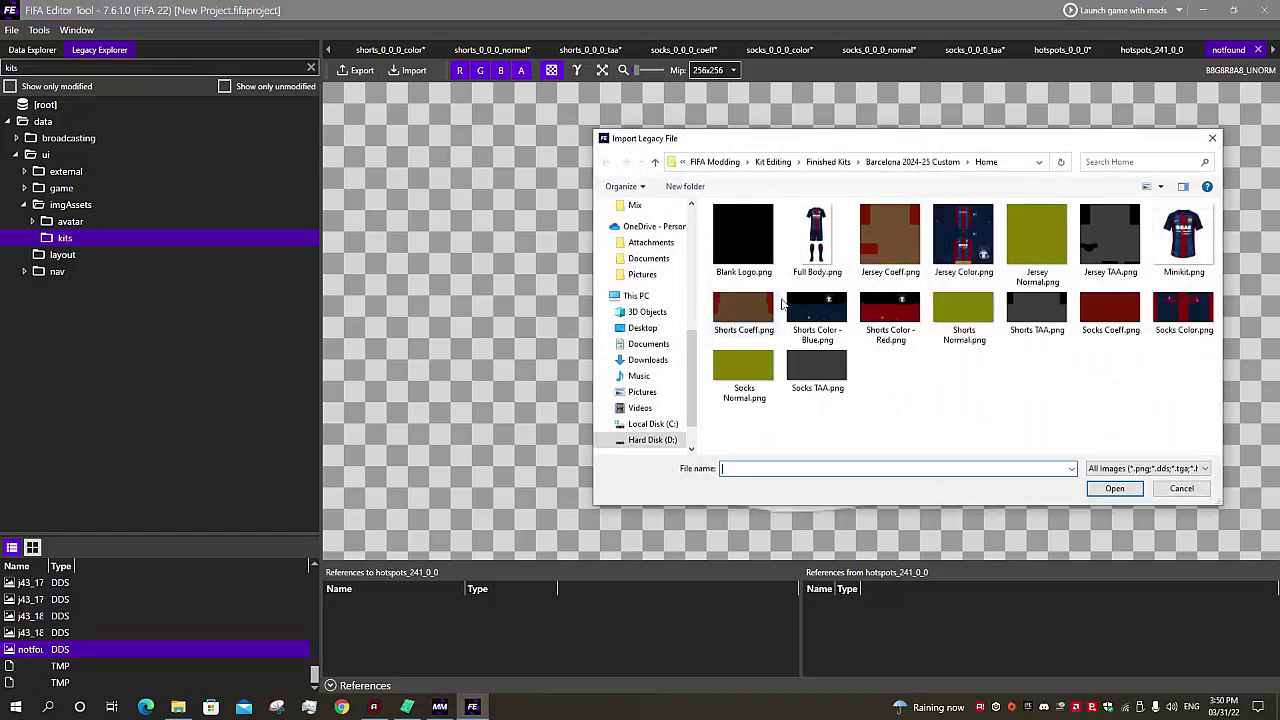
double_click(1183, 240)
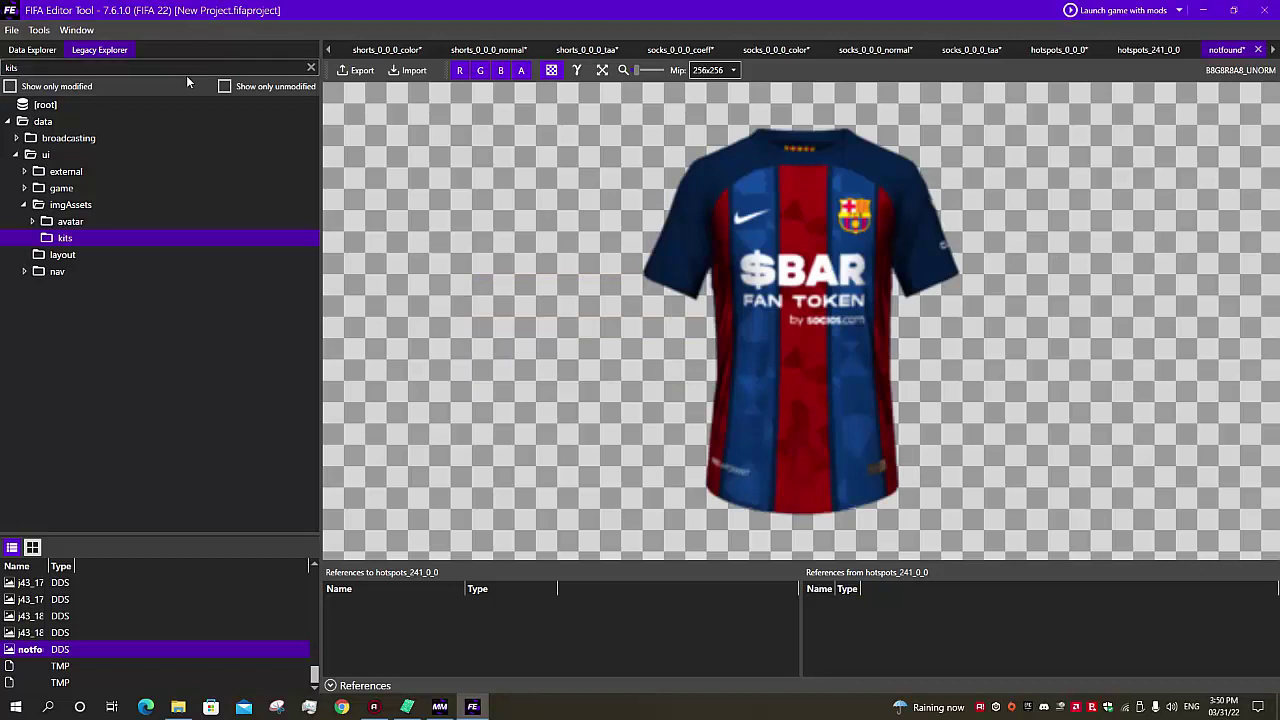
Review the mod details in the Export to Mod dialog and close it without saving.
left_click(11, 30)
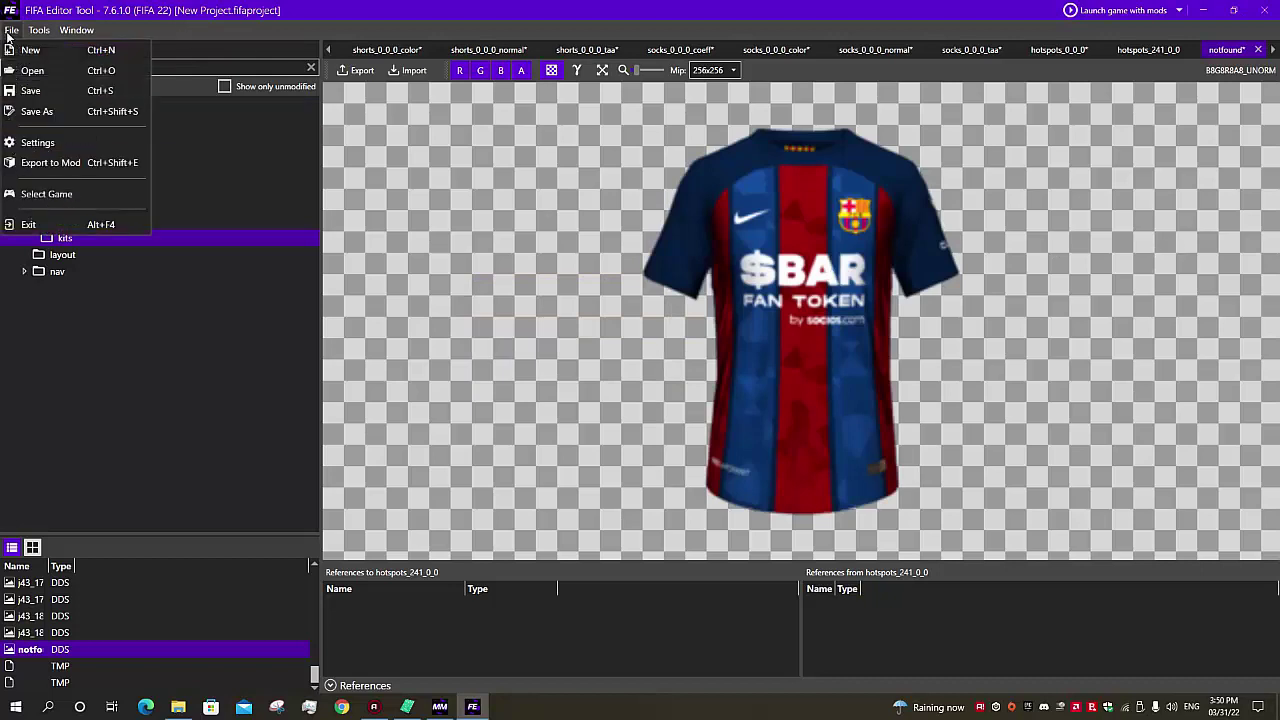
left_click(42, 165)
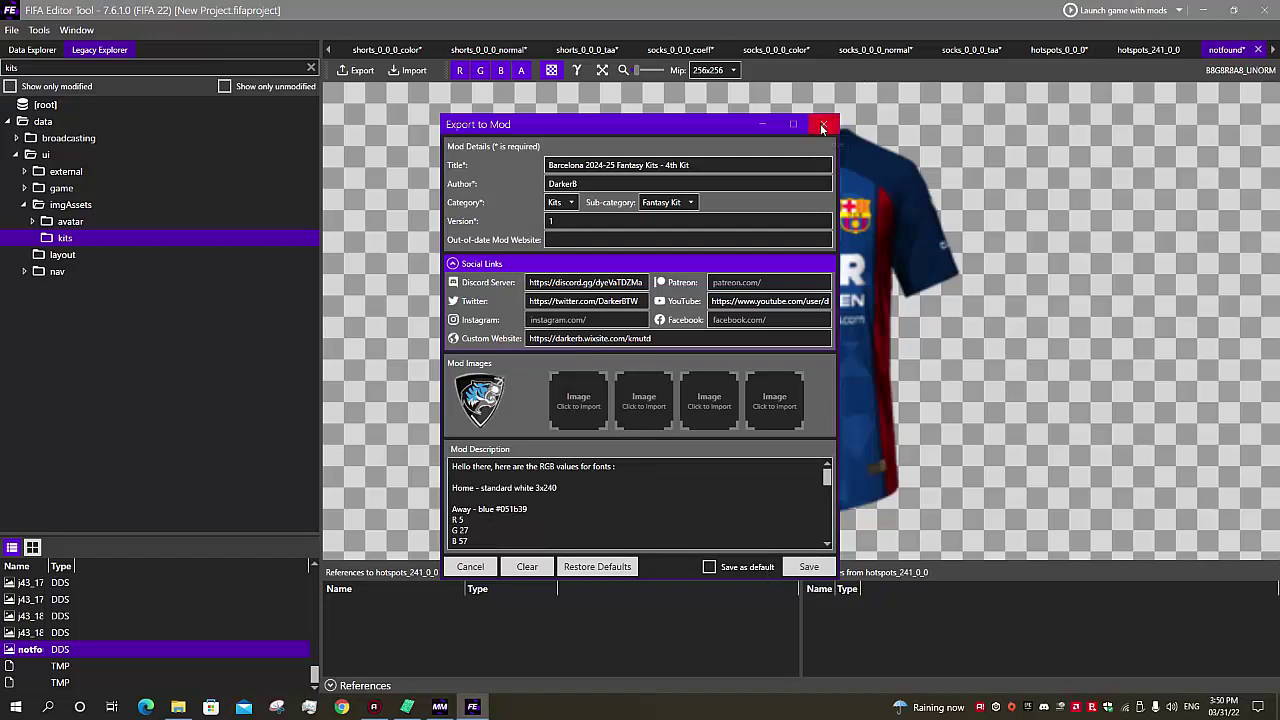
left_click(822, 124)
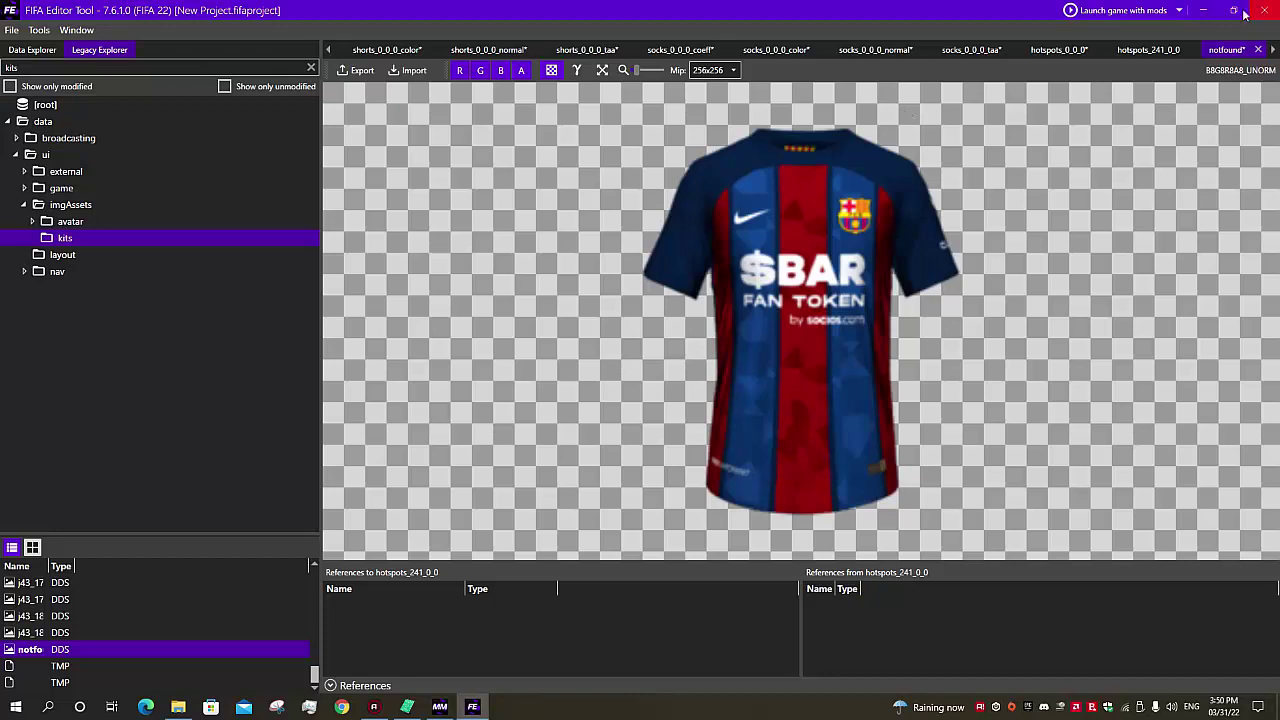
Switch to Revolution Database Master and bring up the dialog for opening an EA saved file.
left_click(1206, 12)
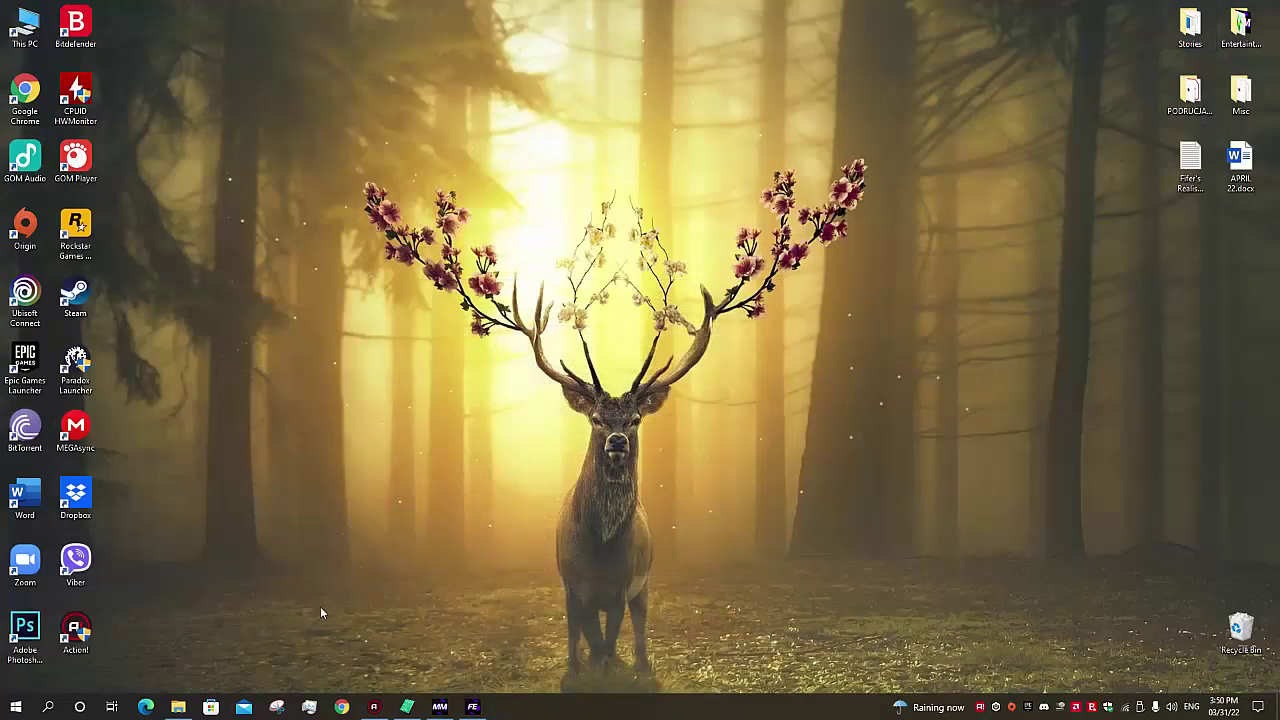
left_click(407, 707)
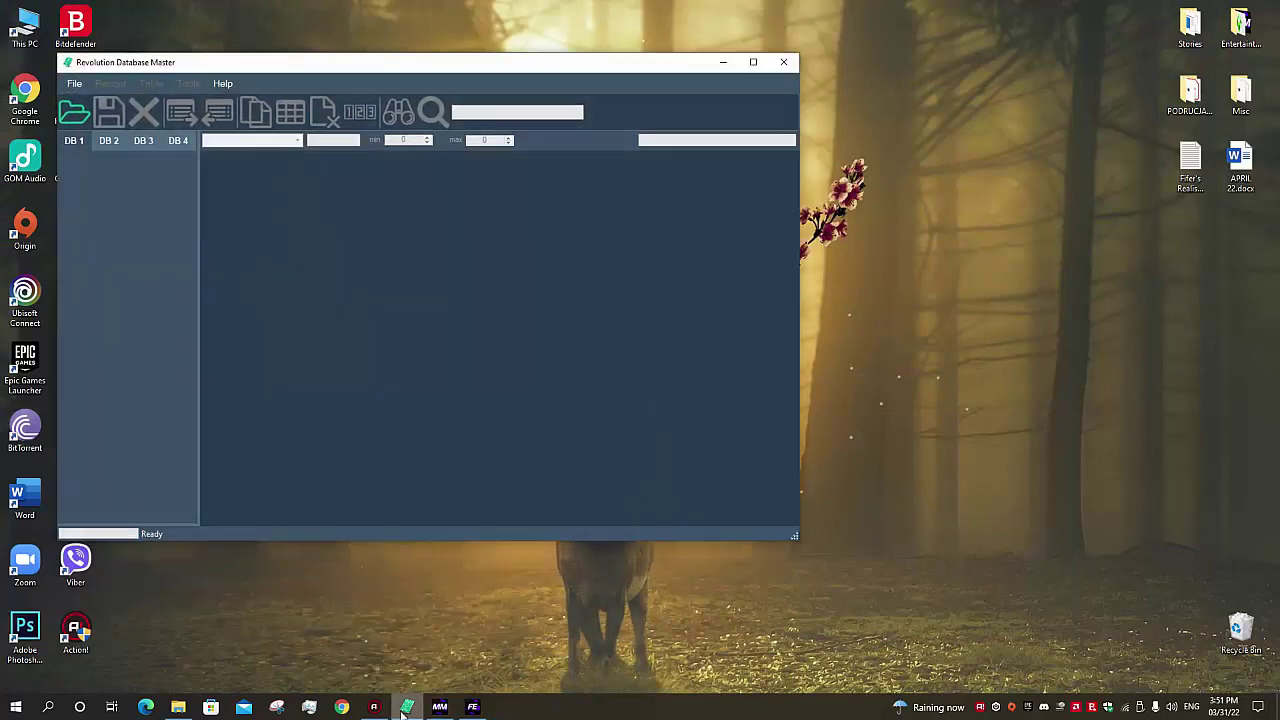
left_click_drag(301, 56, 374, 62)
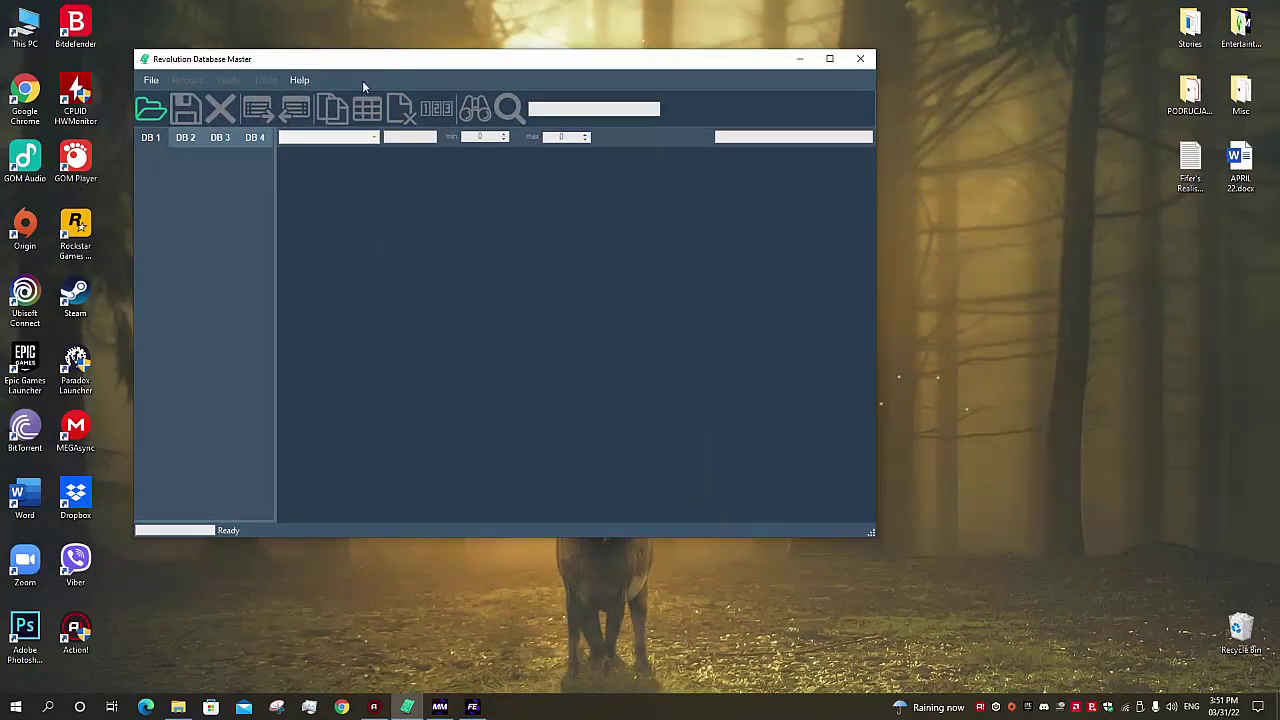
left_click(153, 80)
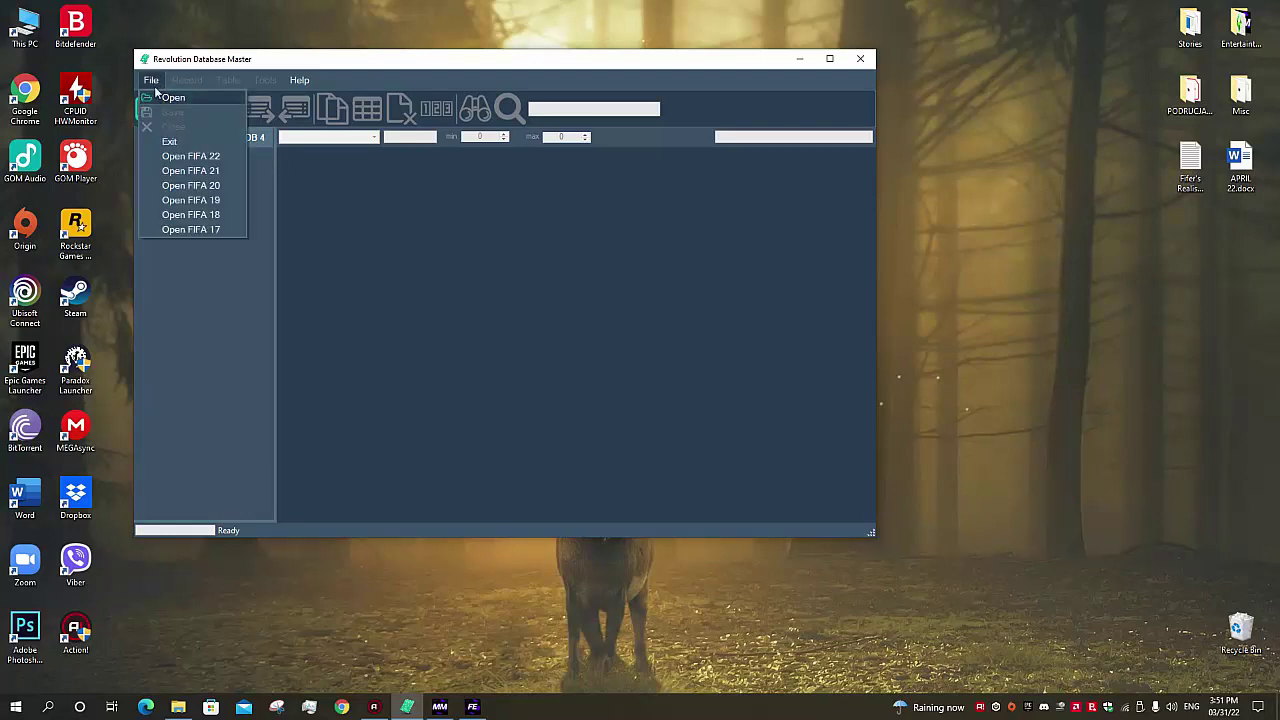
left_click(175, 97)
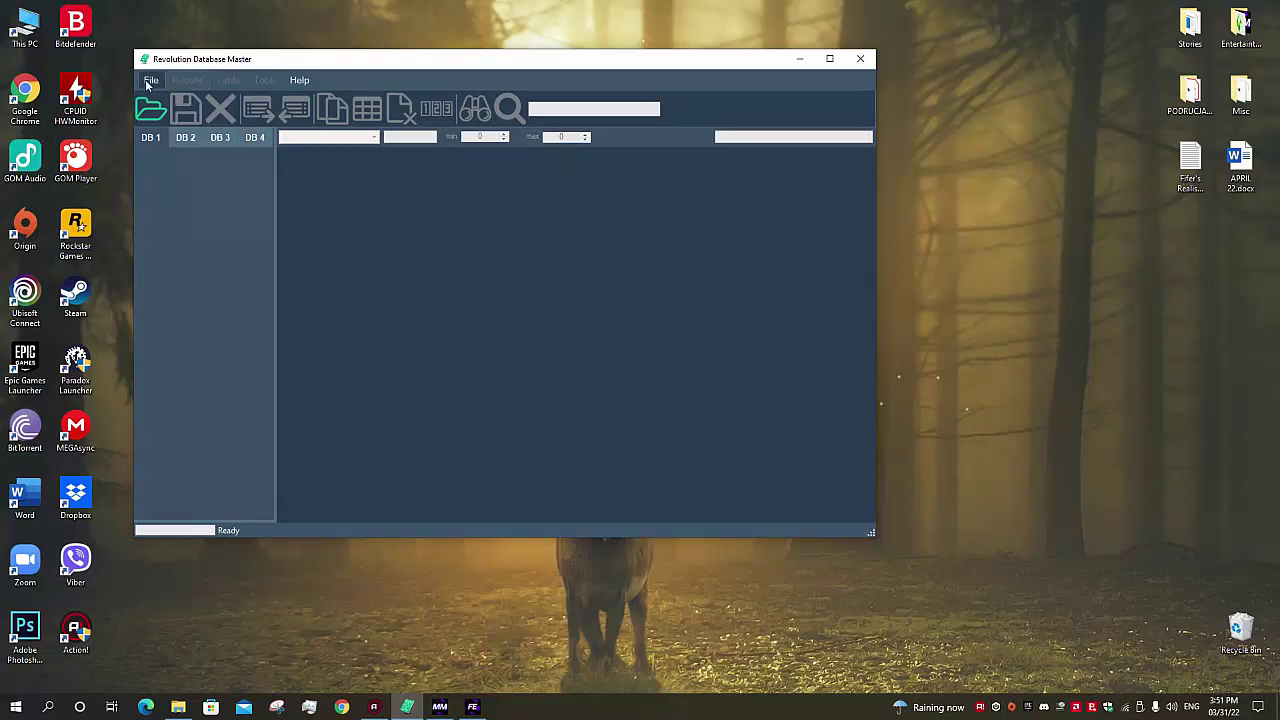
left_click(150, 80)
left_click(160, 98)
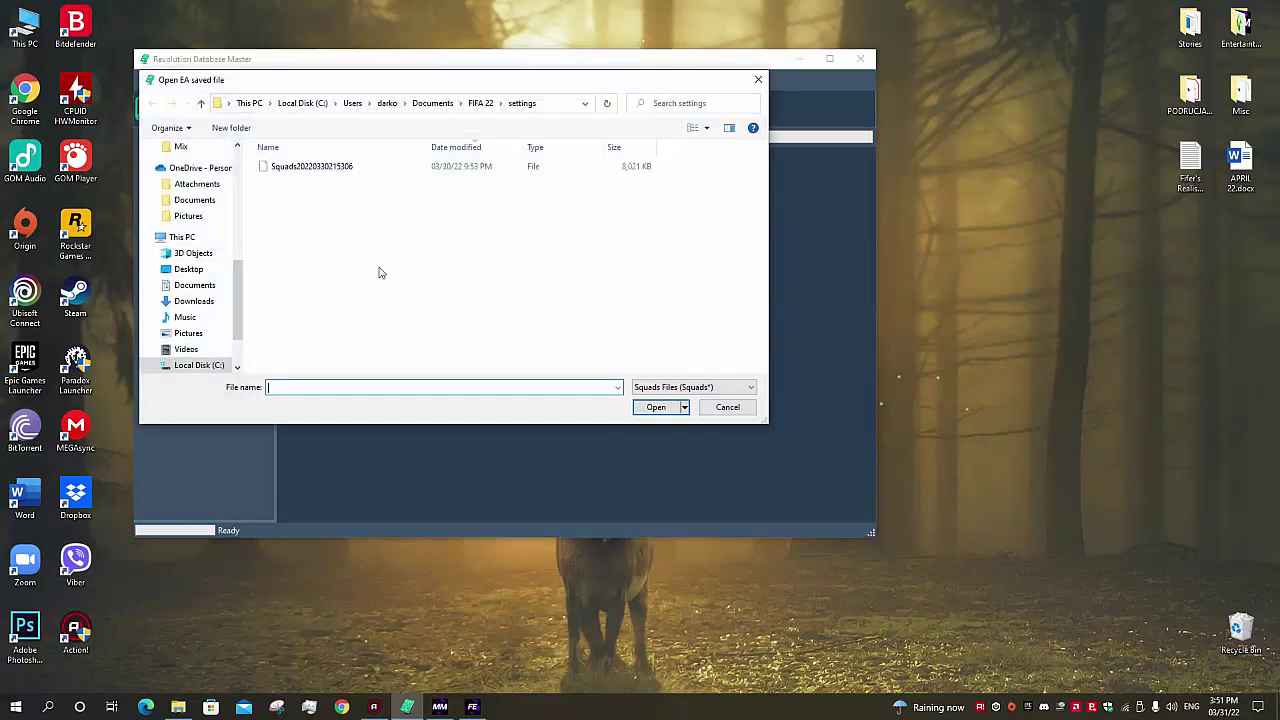
left_click_drag(396, 90, 702, 165)
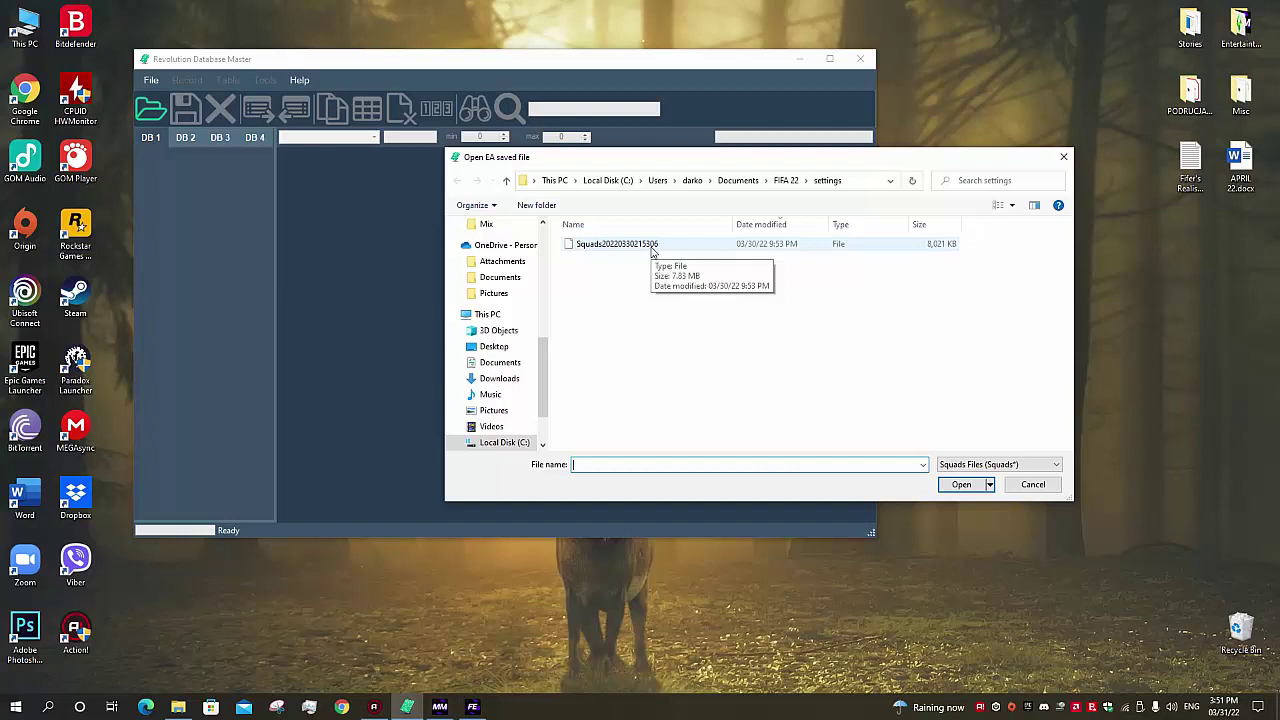
left_click(952, 465)
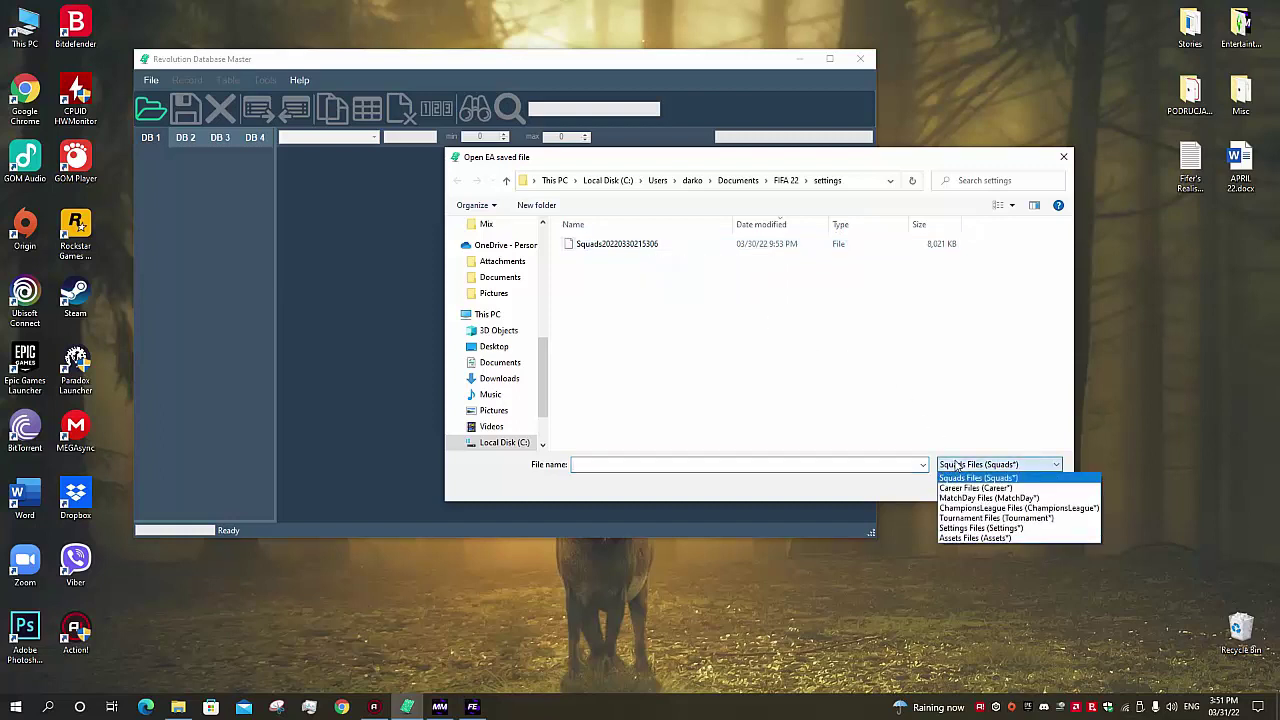
left_click(952, 465)
left_click(955, 464)
left_click(957, 463)
left_click(988, 465)
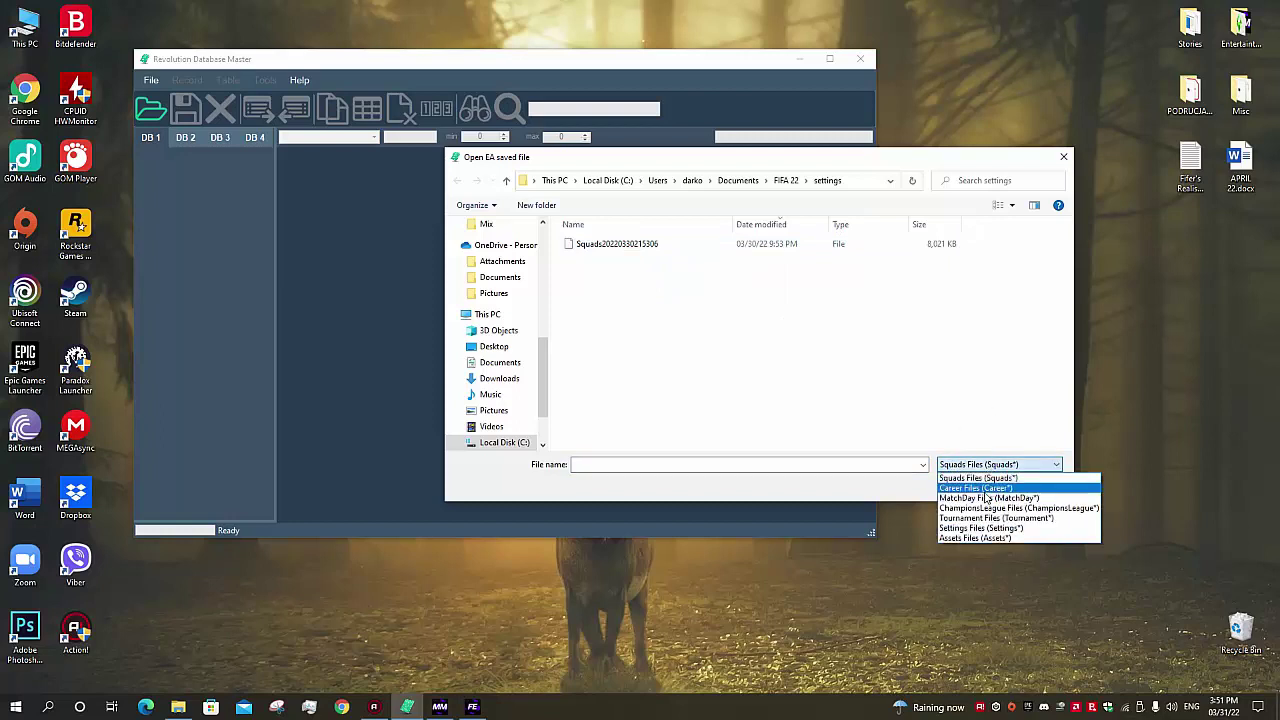
left_click(978, 488)
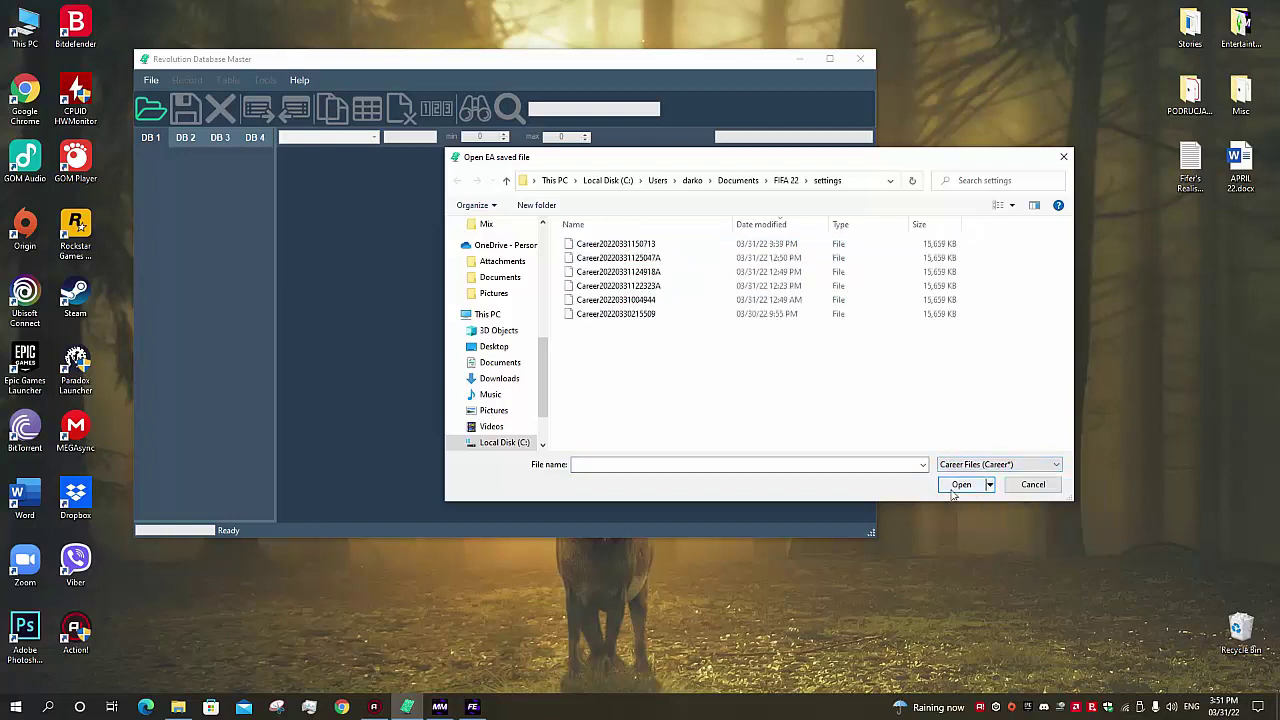
left_click(622, 246)
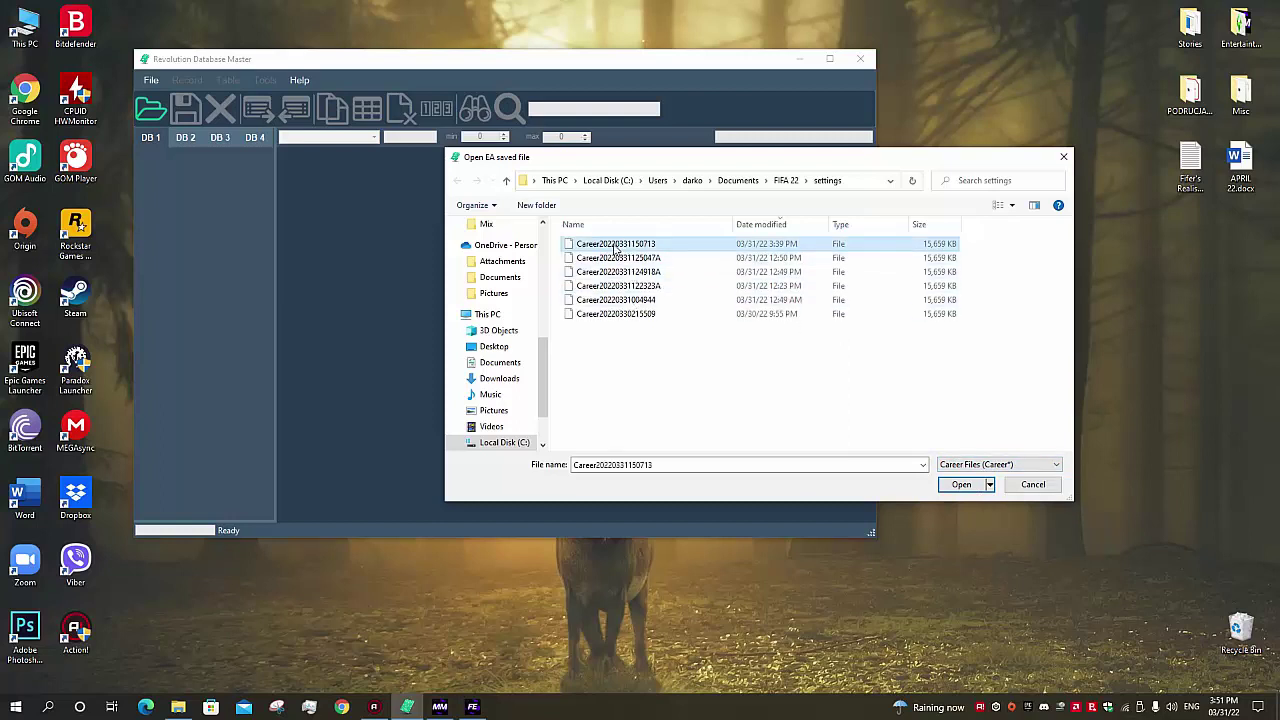
double_click(615, 246)
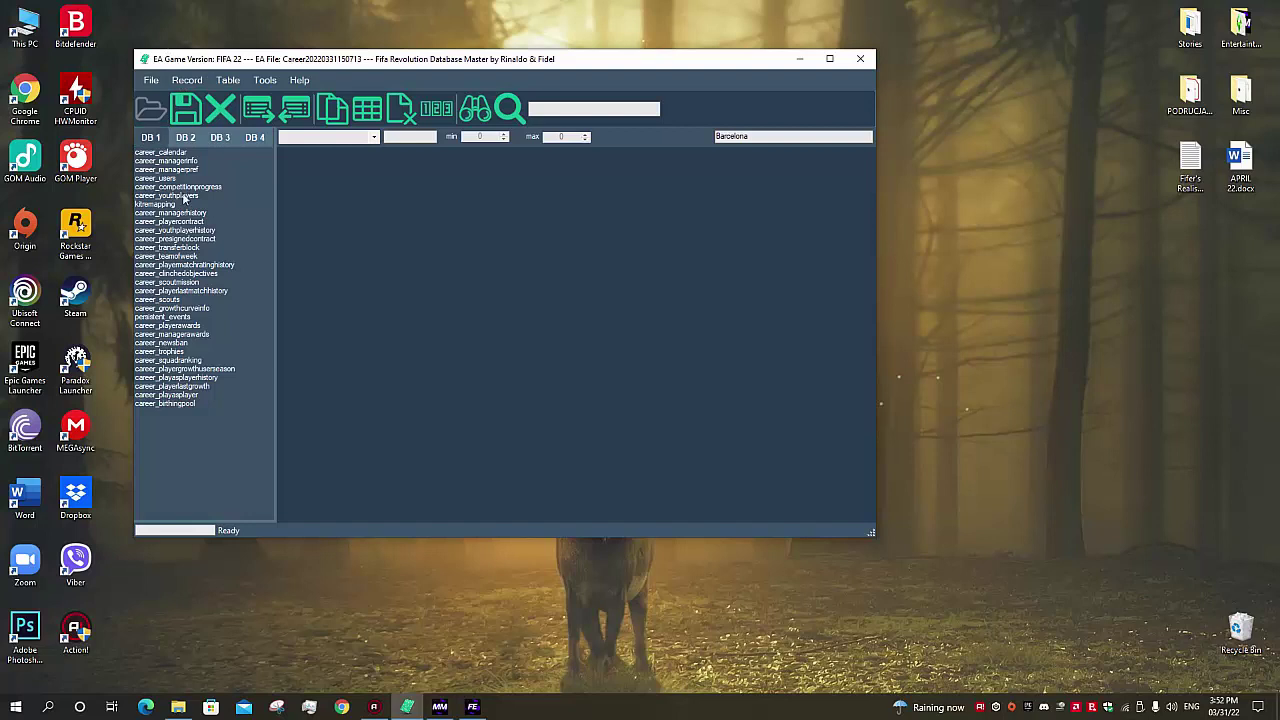
Open the teamkits table in DB 2 and select its teamtechid column.
left_click(185, 137)
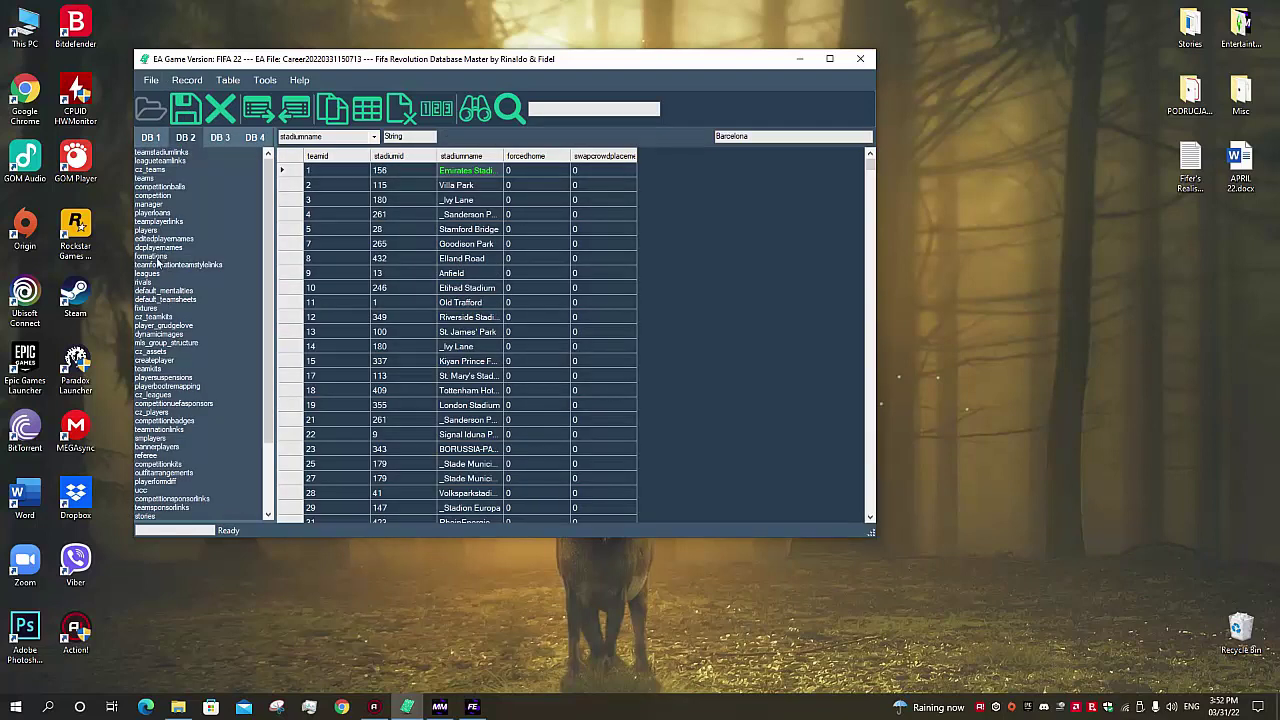
left_click(153, 369)
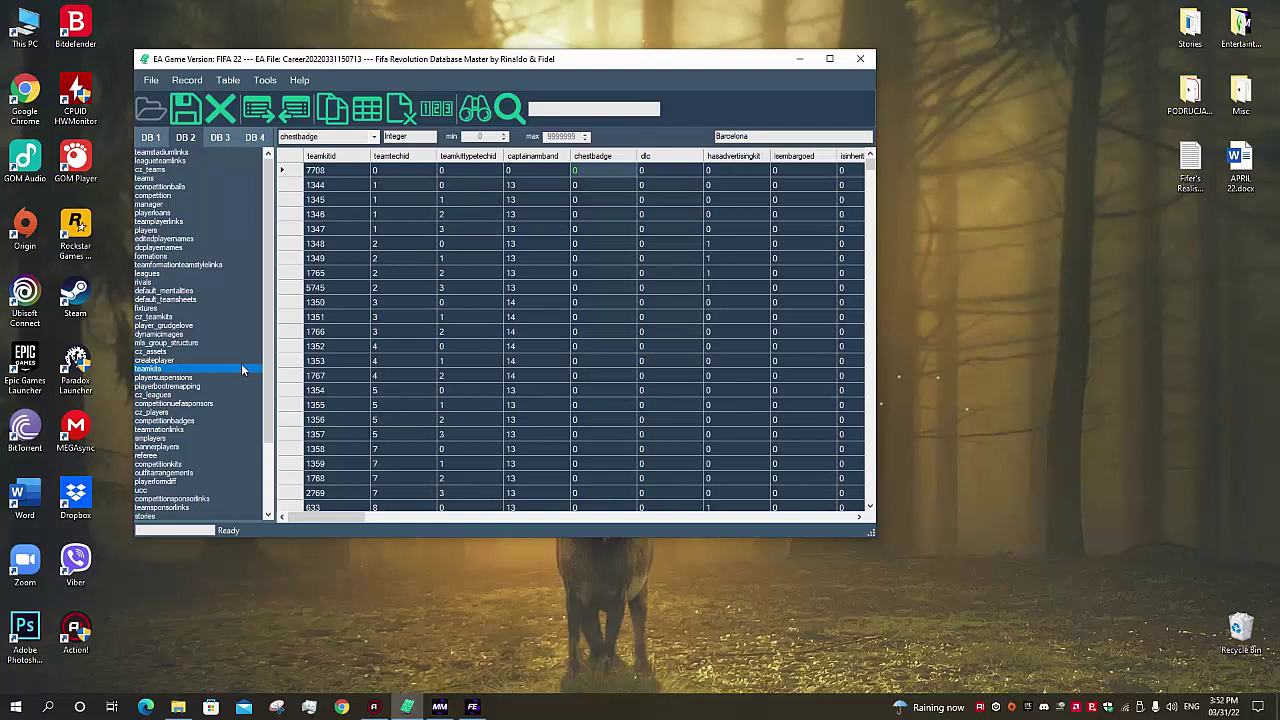
left_click(402, 302)
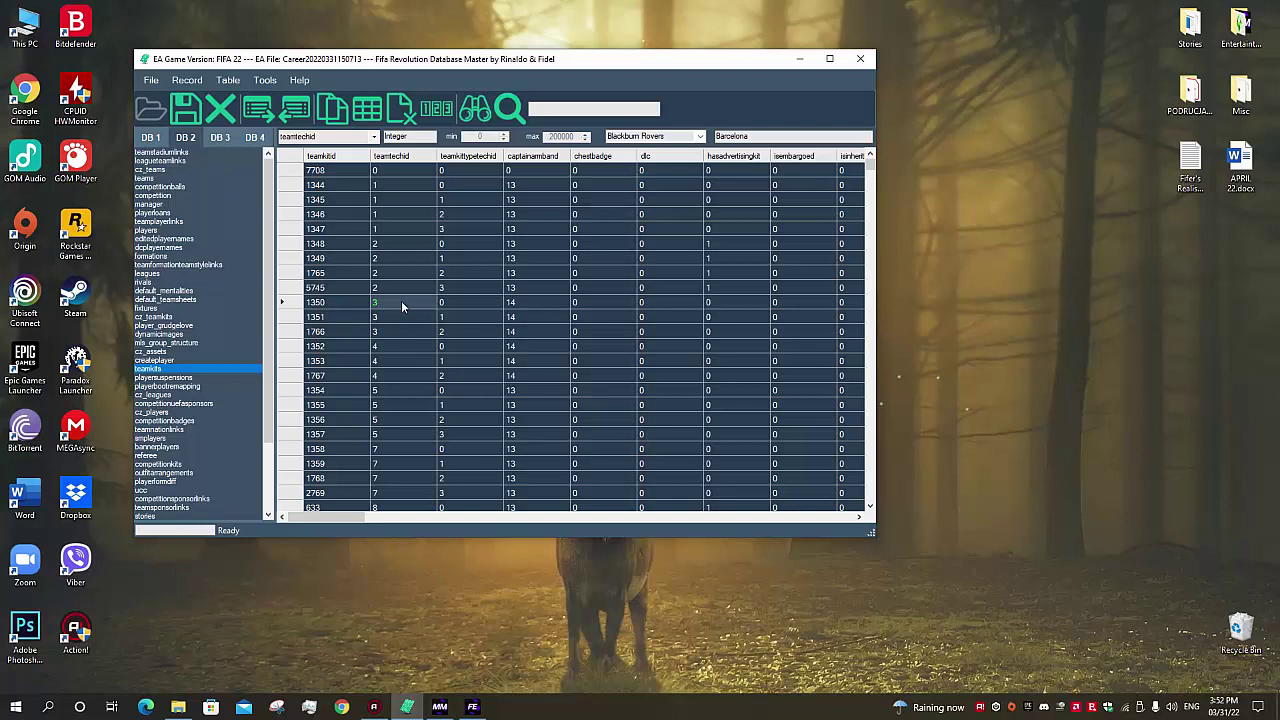
Search the teamtechid column of teamkits for 113799 and review the kit rows around it.
left_click(398, 376)
left_click(556, 109)
type("11")
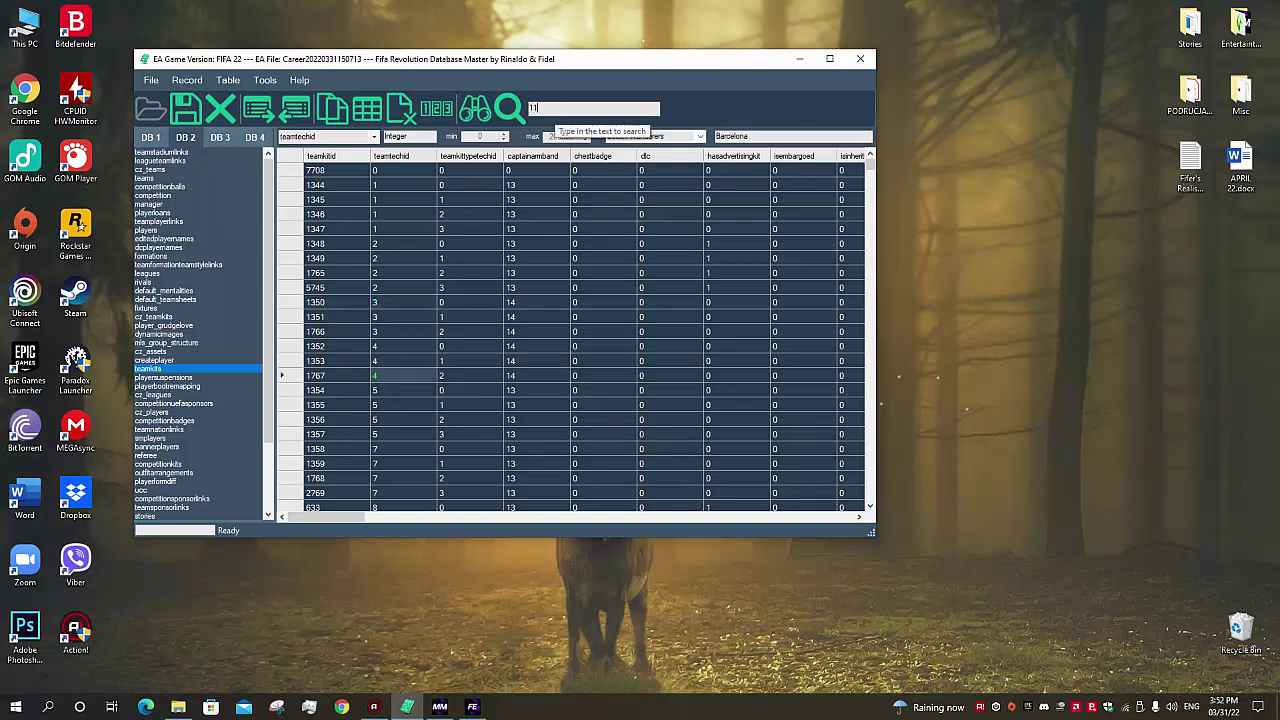
type("3799")
left_click(476, 108)
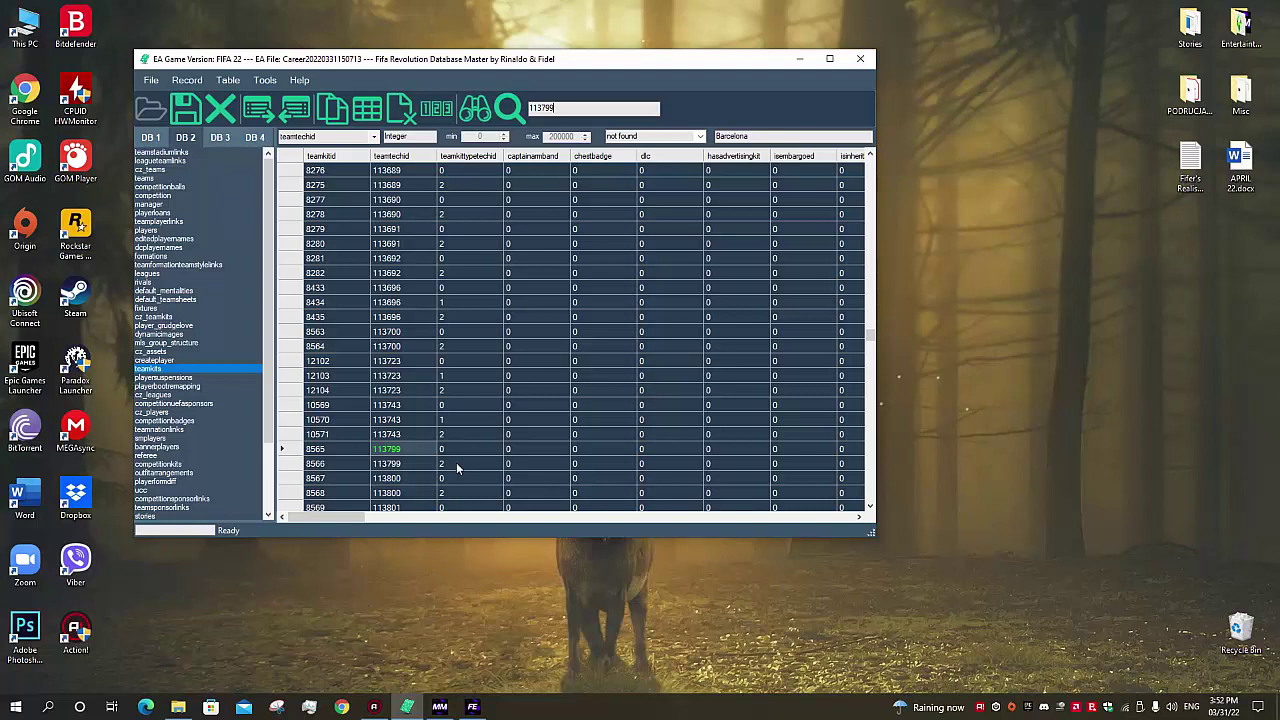
scroll(457, 463, "down", 1)
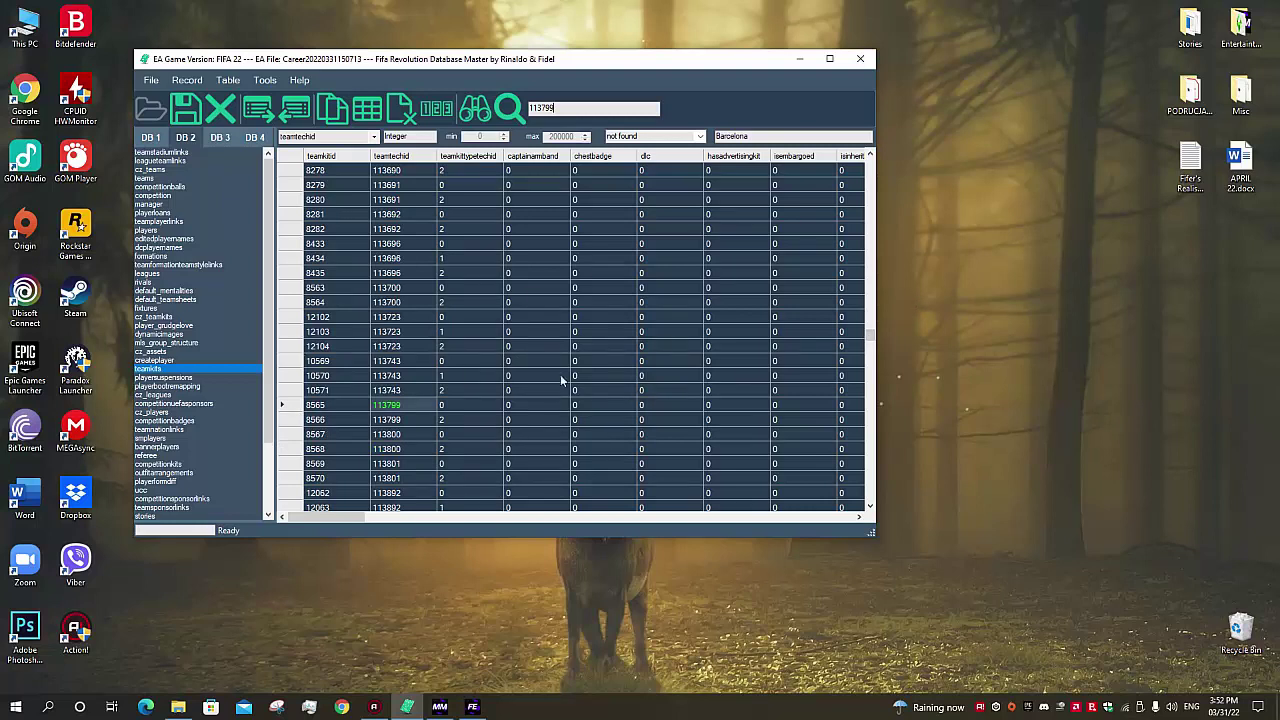
scroll(517, 369, "up", 4)
scroll(508, 365, "down", 3)
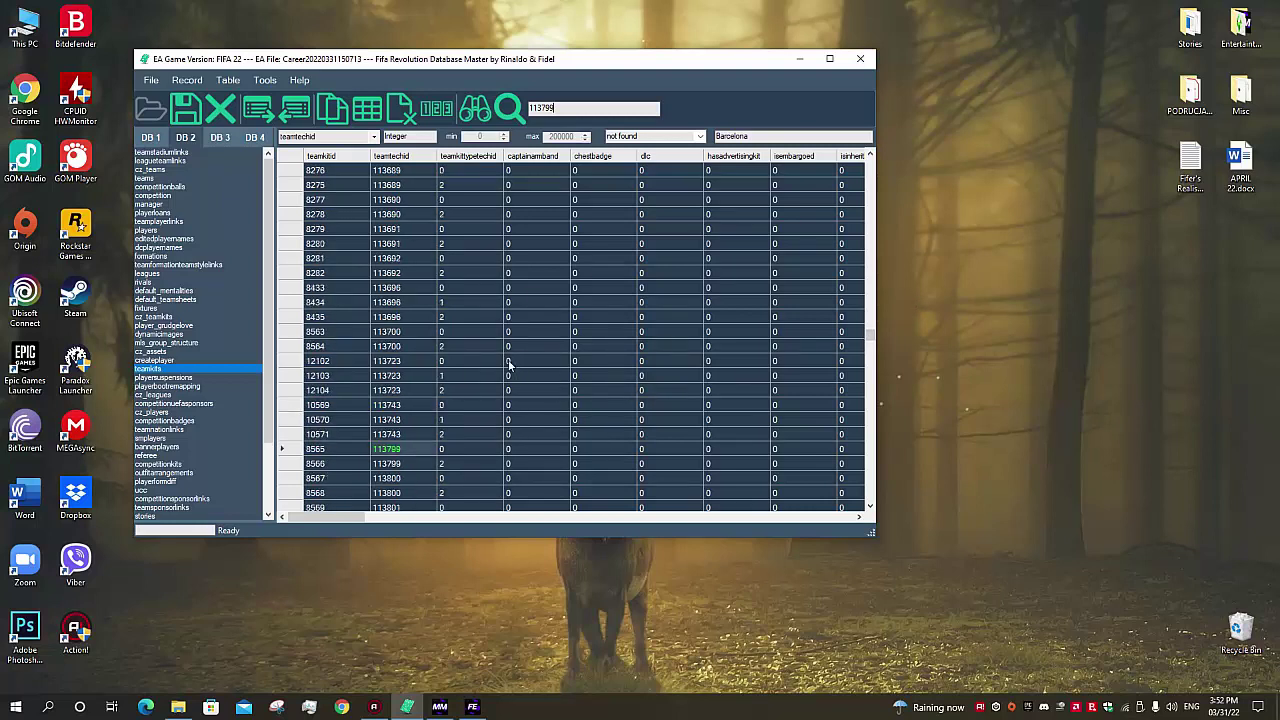
Search teamtechid for 241 and check the teamkittypetechid of each FC Barcelona kit row.
left_click_drag(564, 110, 524, 112)
type("241")
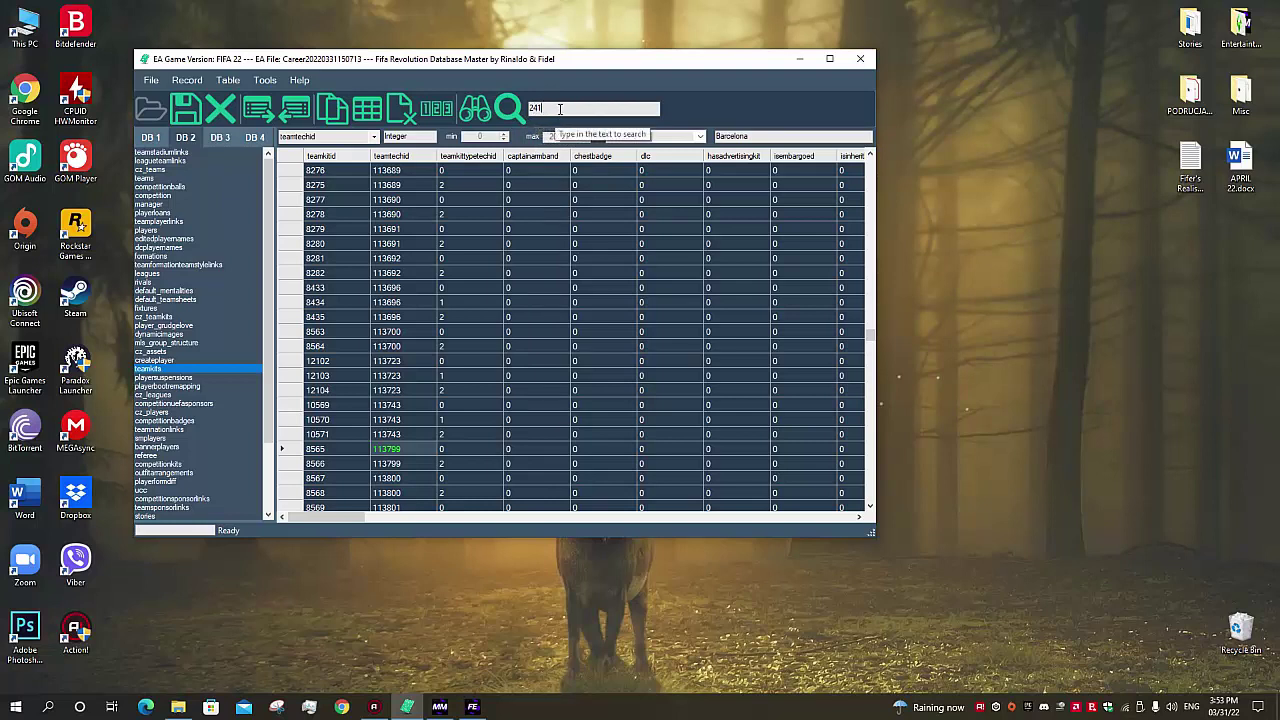
left_click(475, 108)
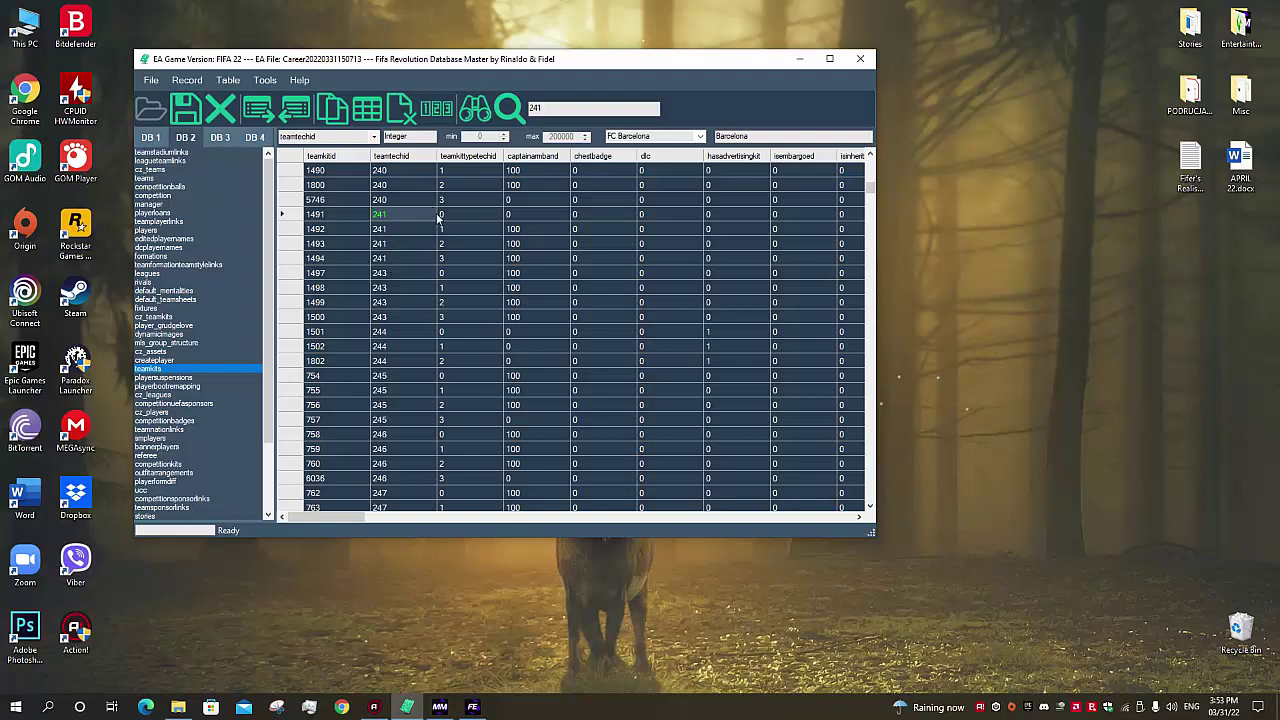
left_click(440, 215)
left_click(439, 229)
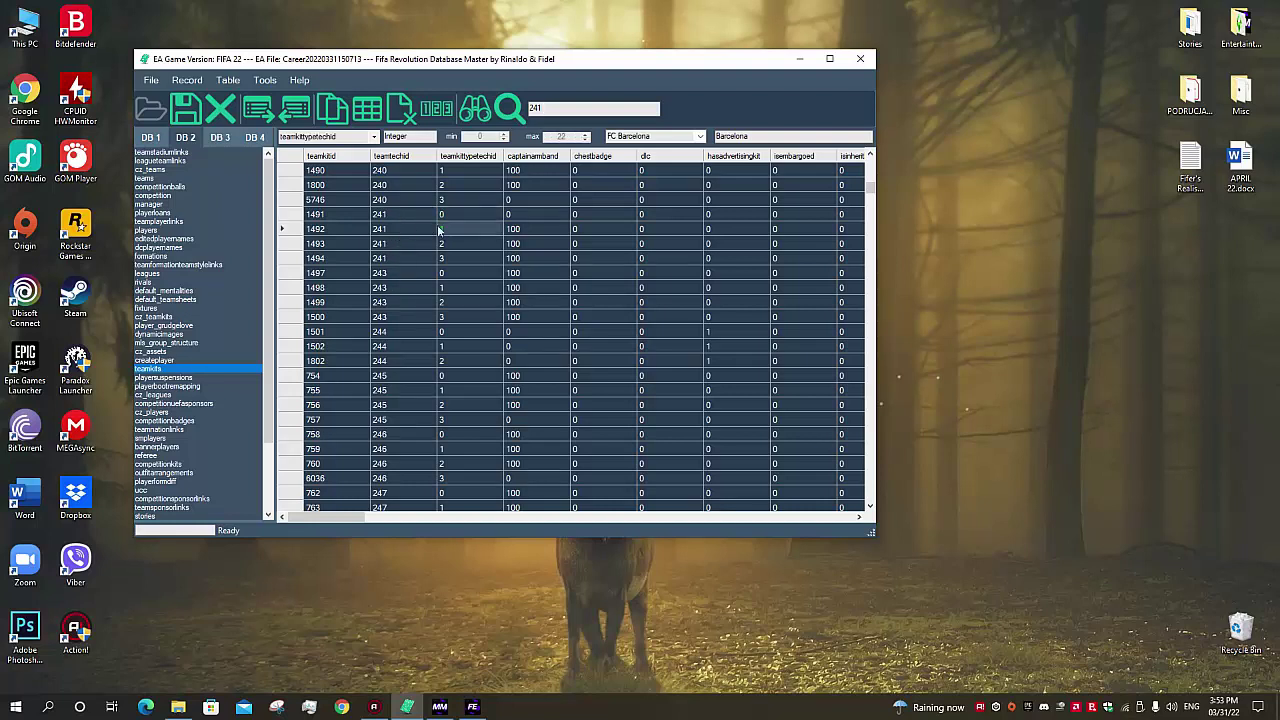
left_click(442, 244)
left_click(447, 258)
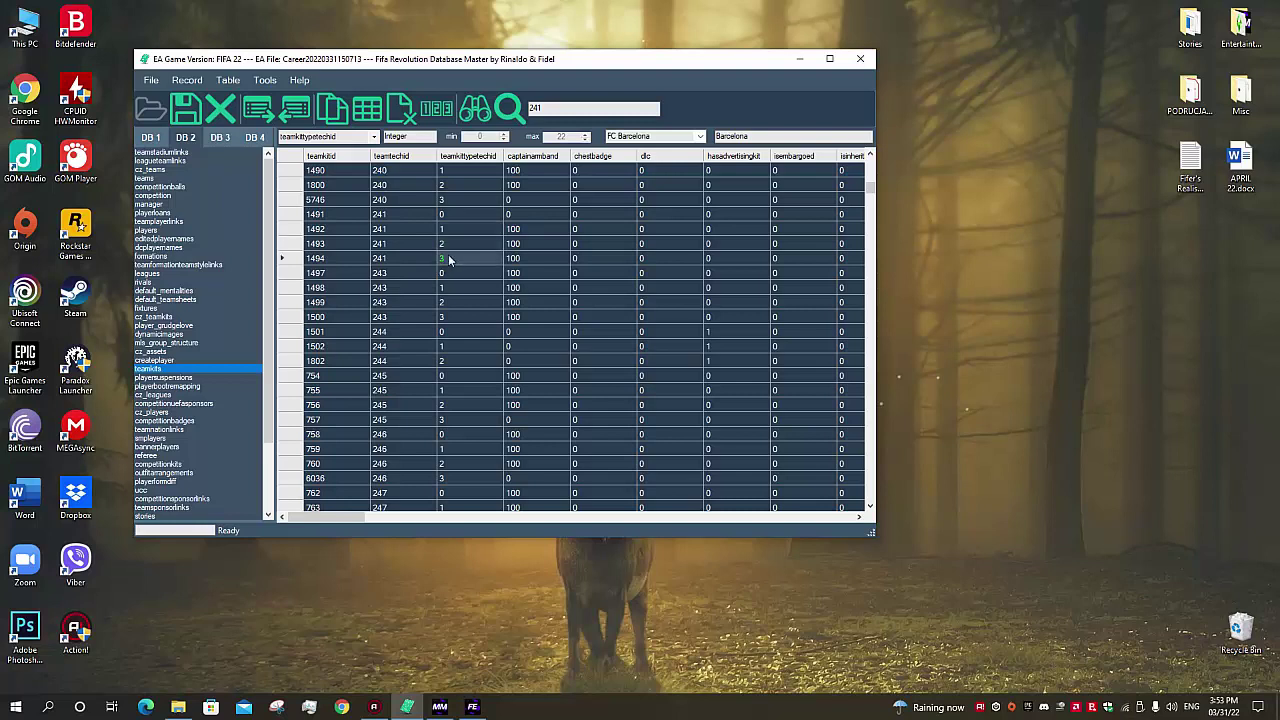
Copy the record with teamkitid 1491 and paste it into the first empty row below the last teamkits entry.
left_click(293, 214)
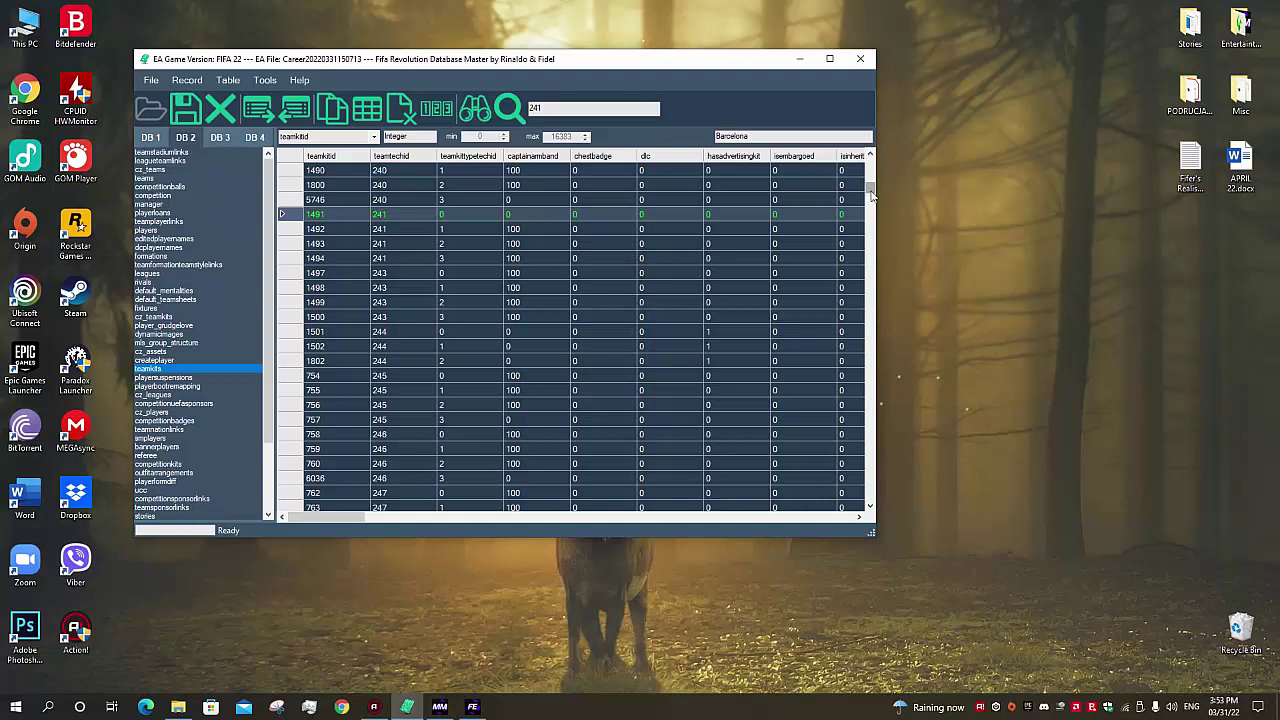
left_click_drag(871, 196, 871, 376)
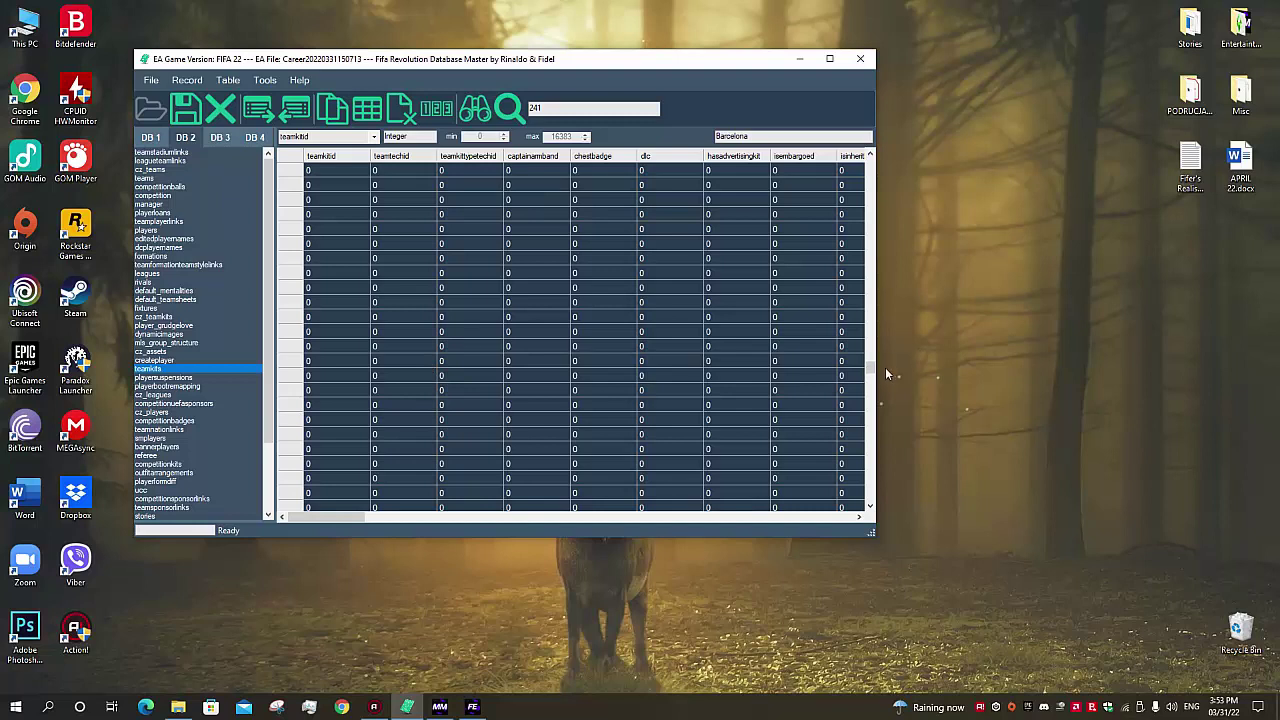
left_click_drag(871, 368, 869, 347)
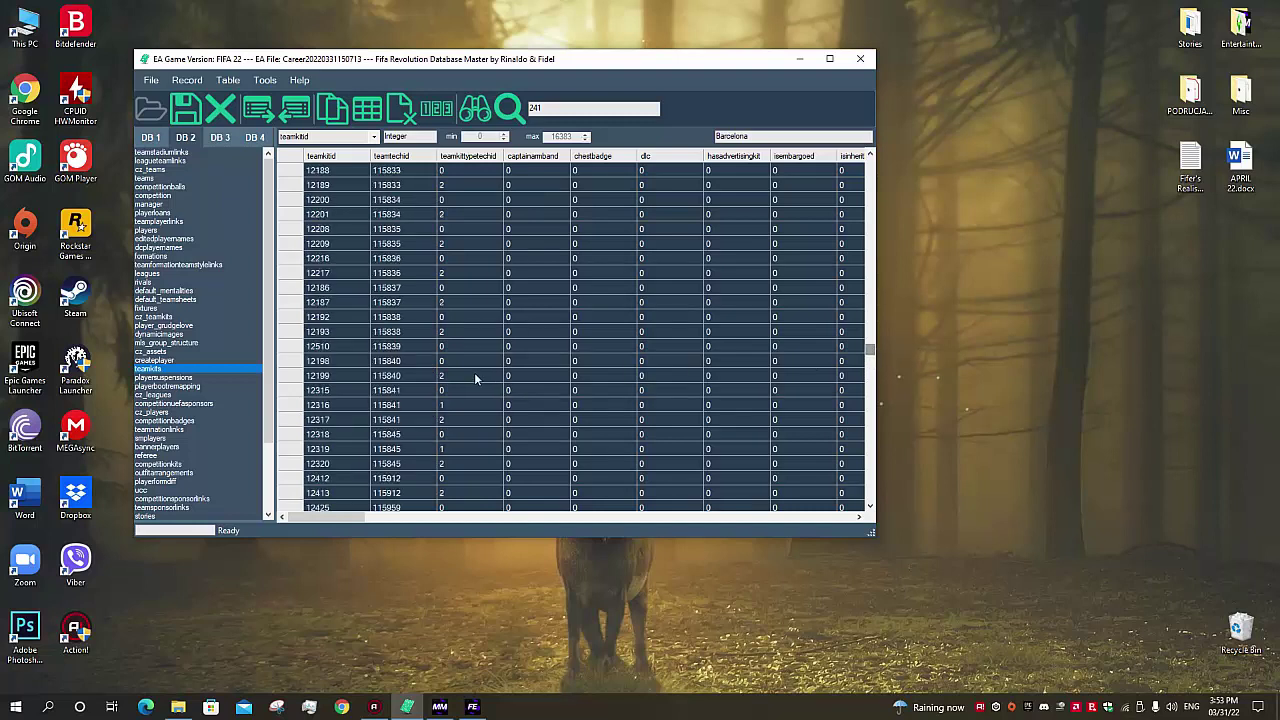
scroll(474, 372, "down", 3)
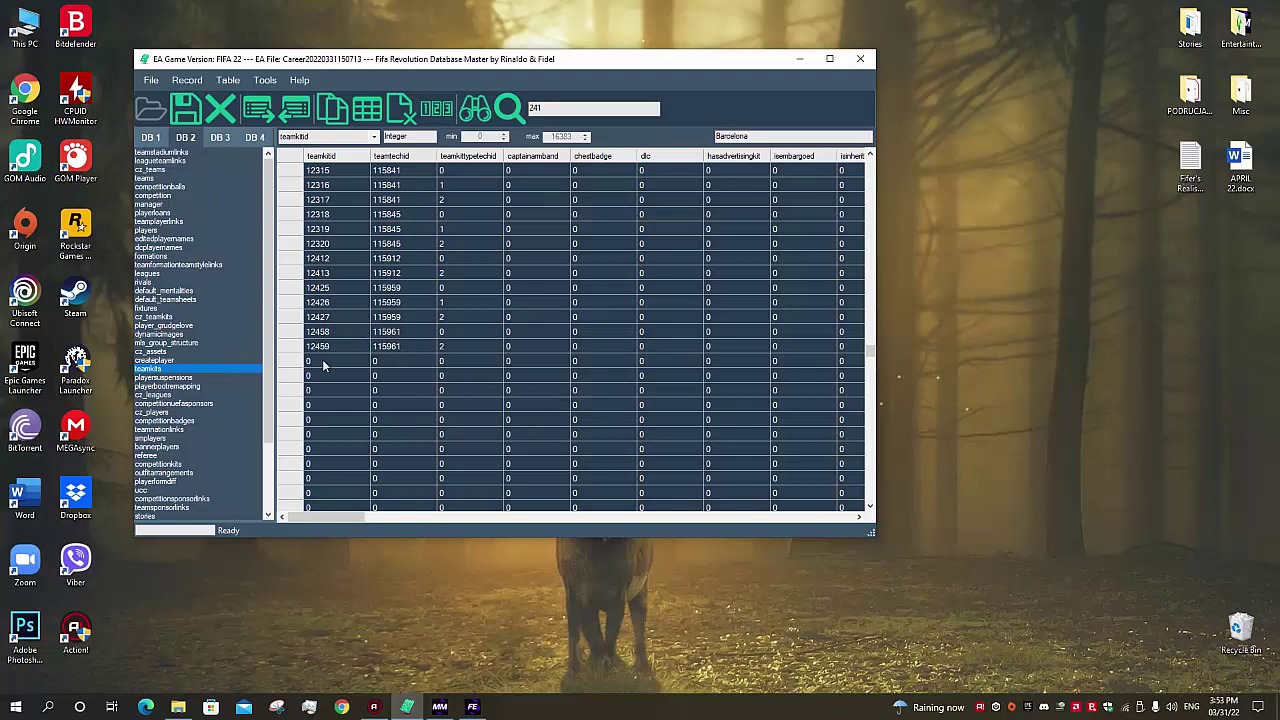
left_click(291, 363)
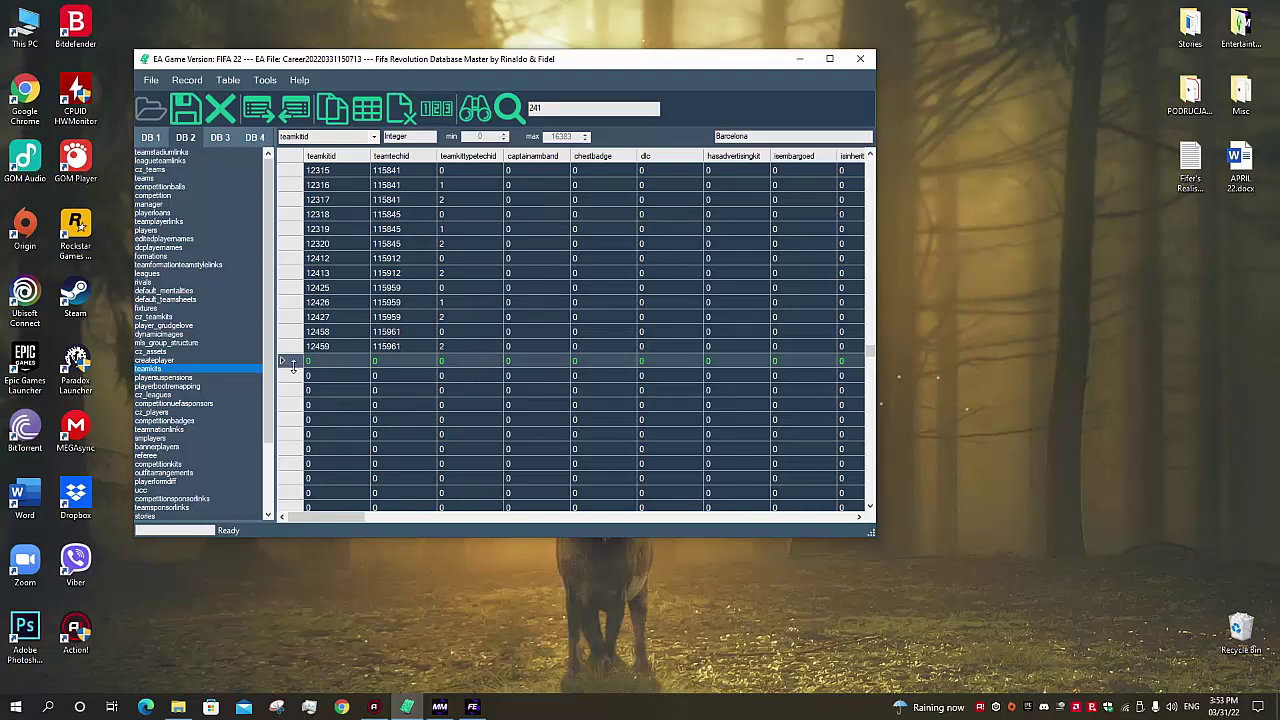
left_click(367, 110)
Set the pasted Barcelona record's teamkittypetechid to 4 and save the career file.
left_click(443, 362)
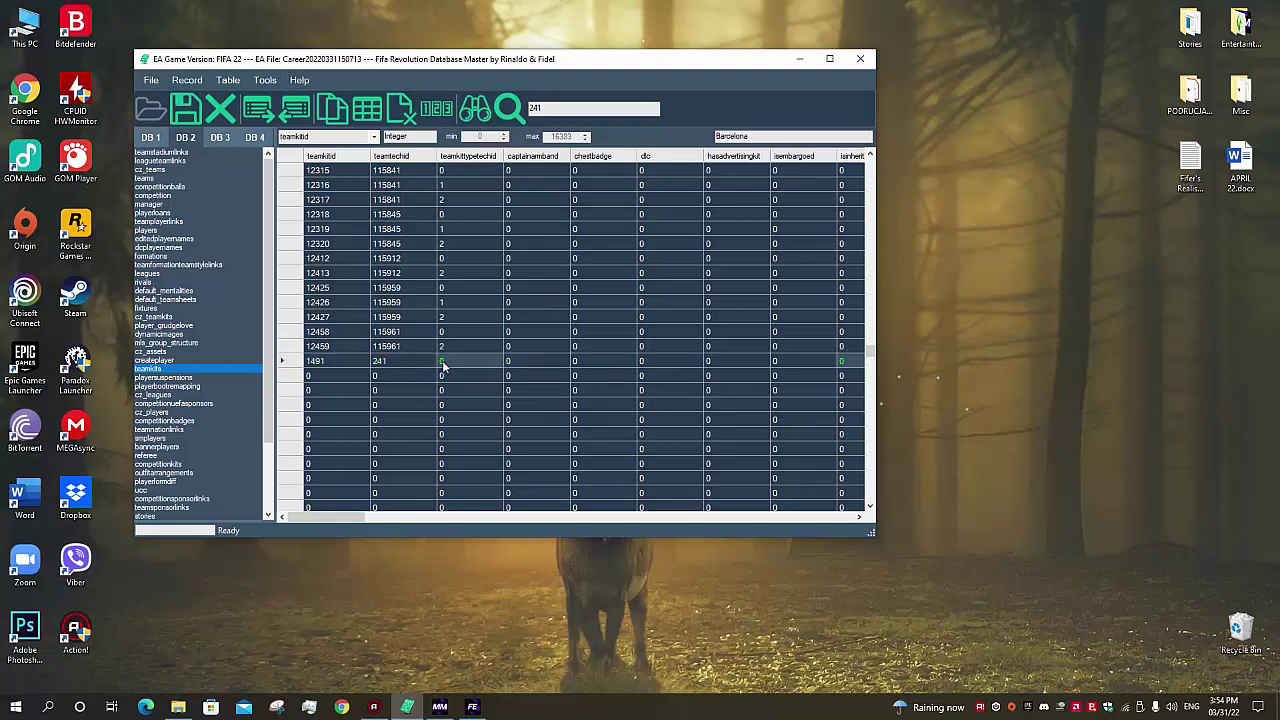
left_click(443, 362)
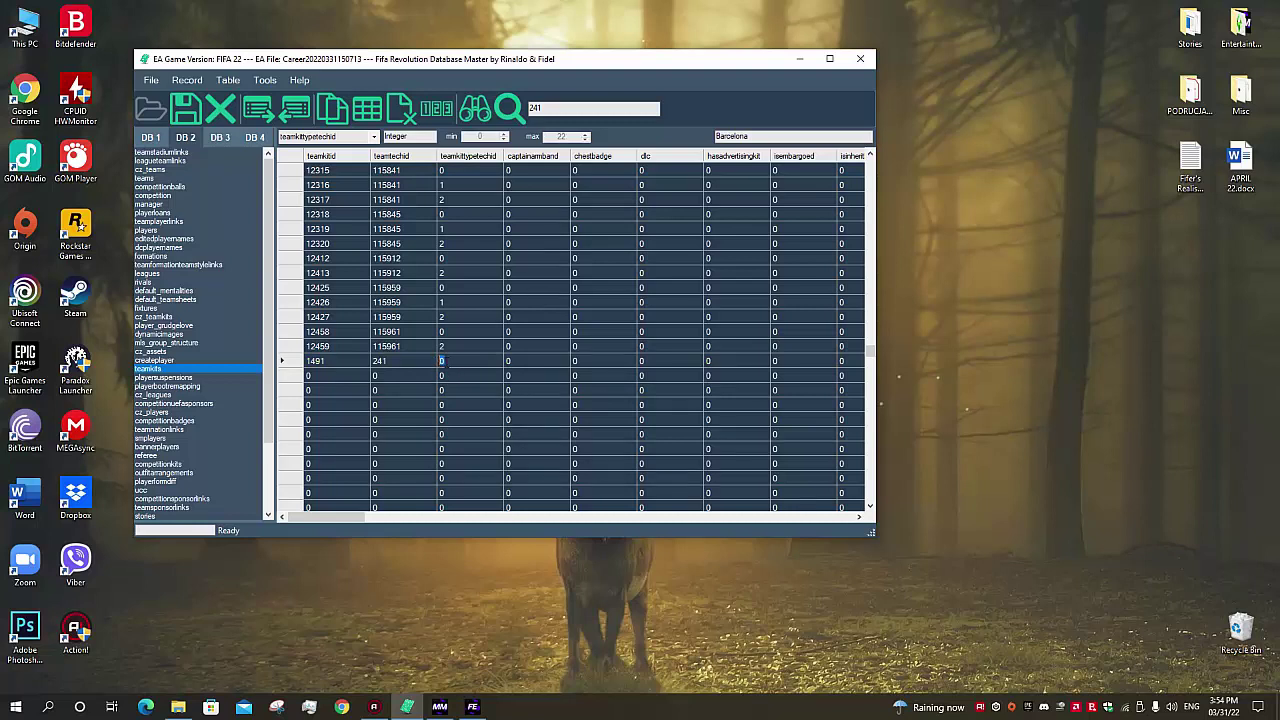
type("4")
left_click(462, 377)
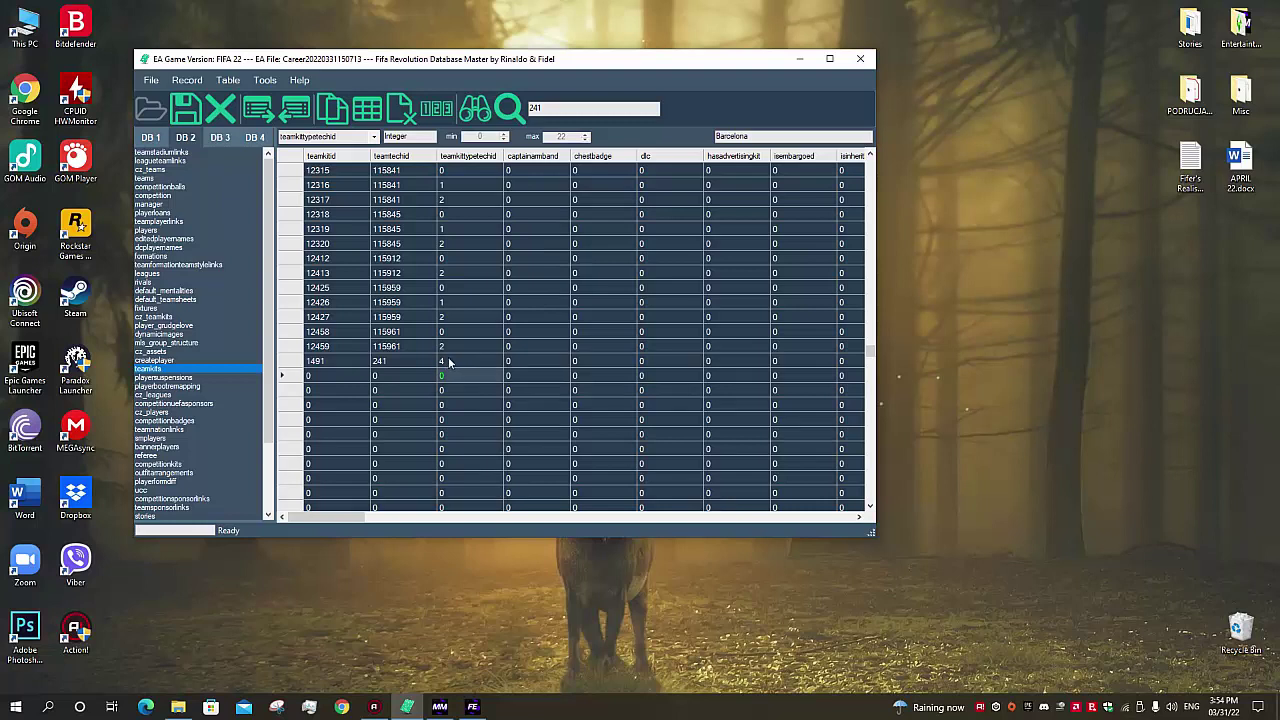
left_click(185, 108)
Switch to FIFA Mod Manager and launch the game with the applied mods.
left_click(801, 60)
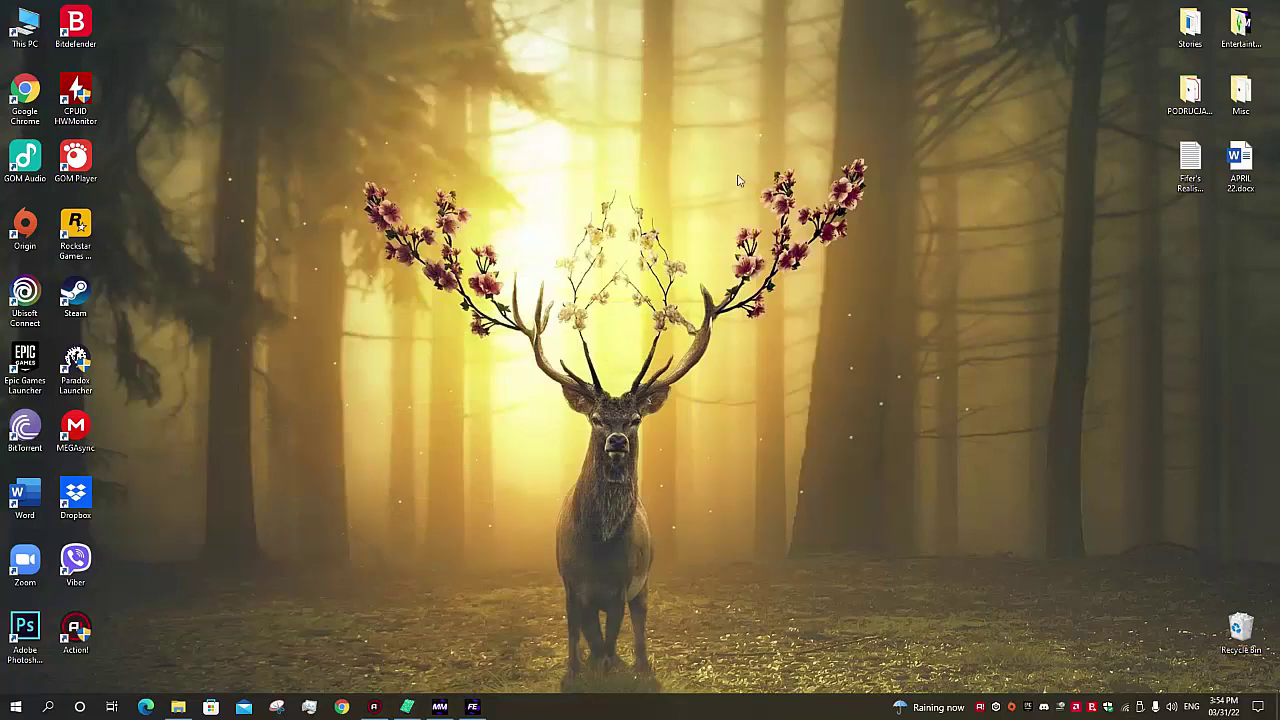
left_click(439, 707)
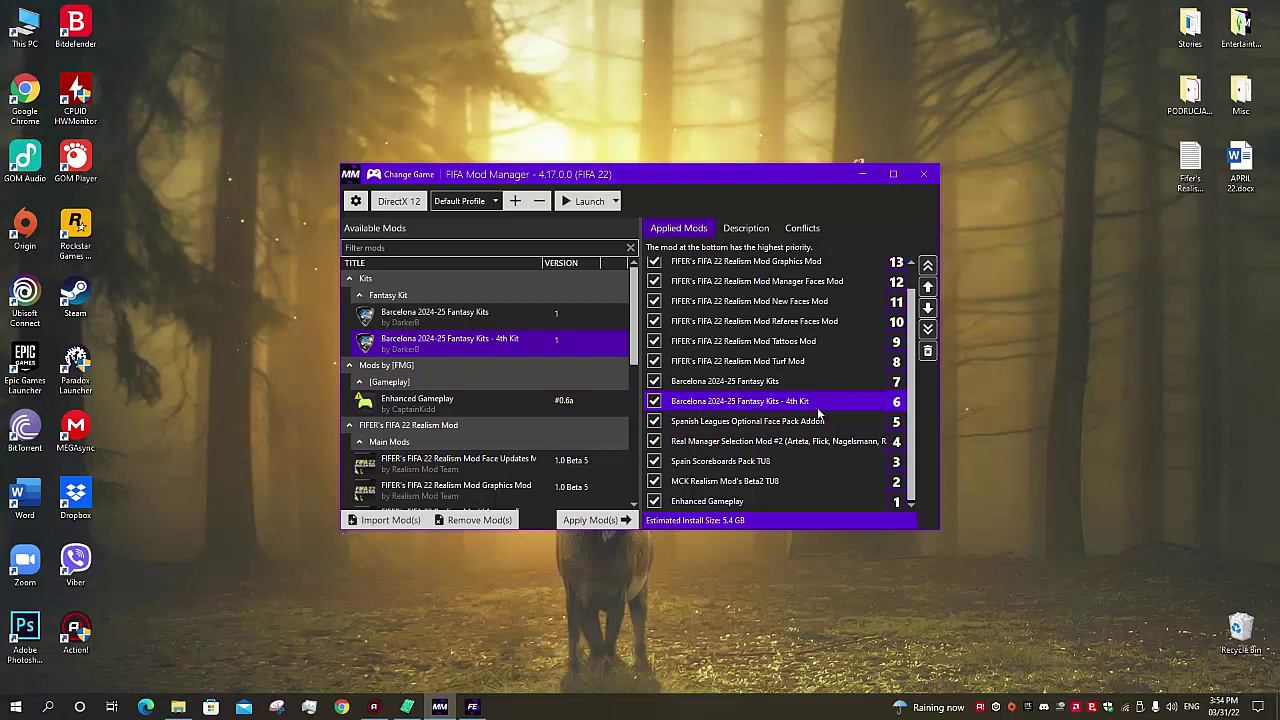
left_click(581, 203)
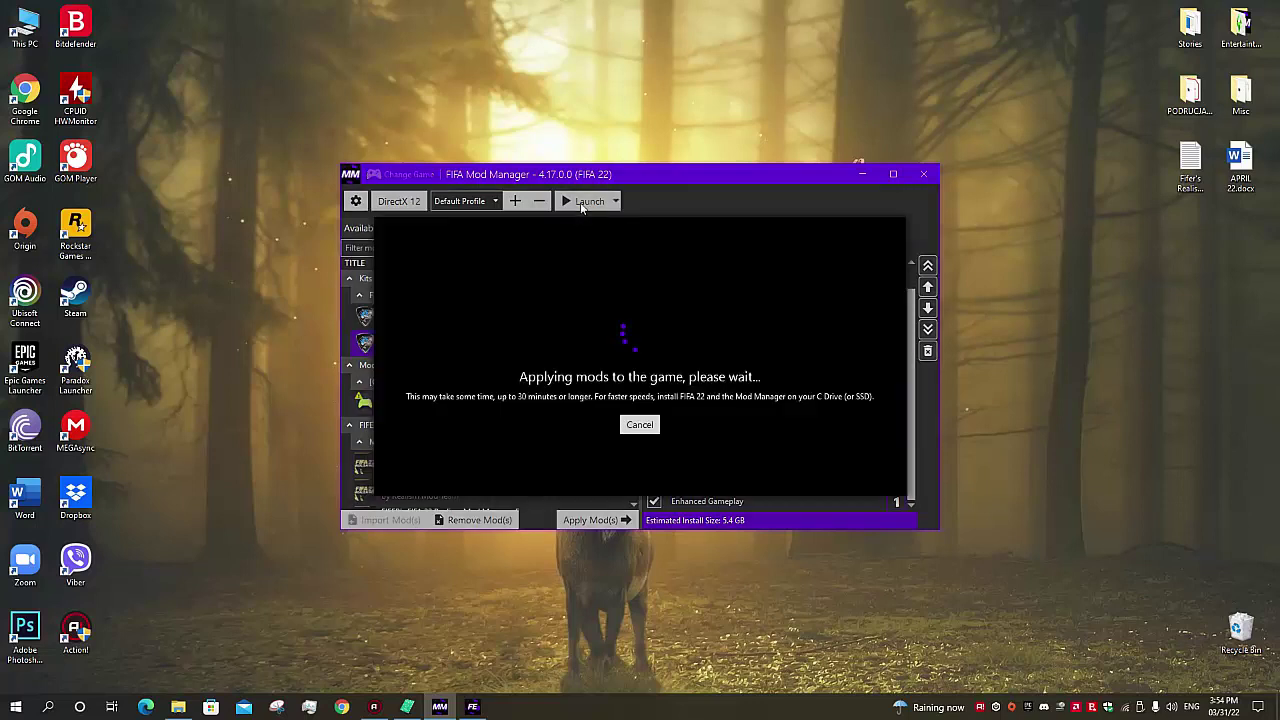